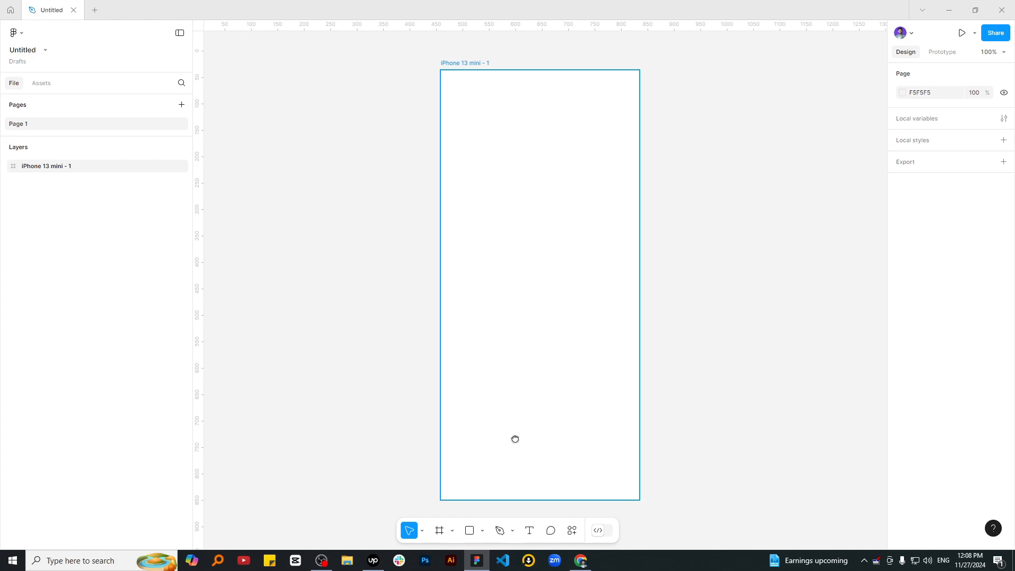
Open the Feather Icons plugin, search it for "home" and insert the home icon.
{"action": "scroll", "coordinate": [515, 438], "scroll_direction": "down", "scroll_amount": 2}
{"action": "scroll", "coordinate": [521, 399], "scroll_direction": "left", "scroll_amount": 1}
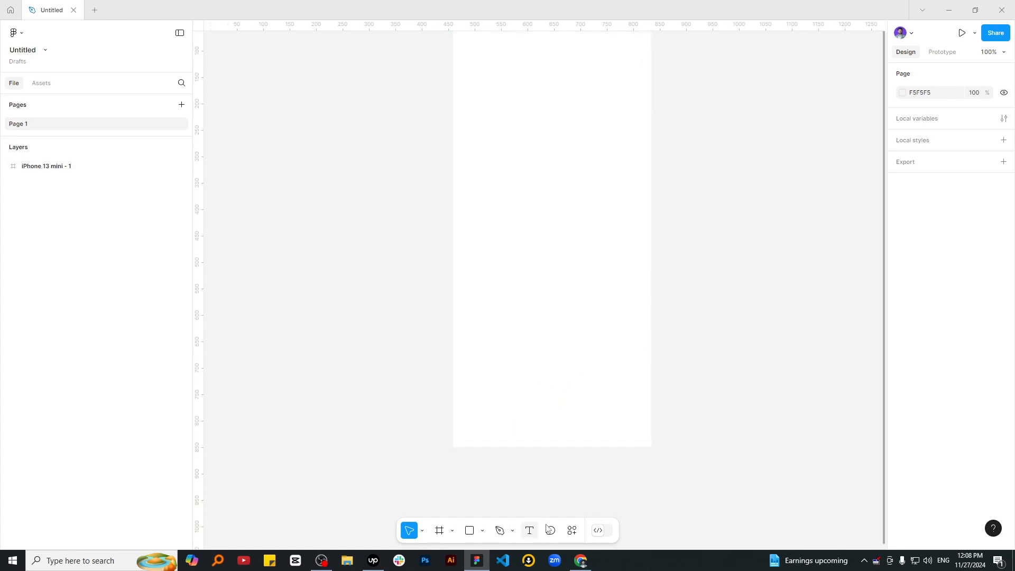
{"action": "left_click", "coordinate": [572, 530]}
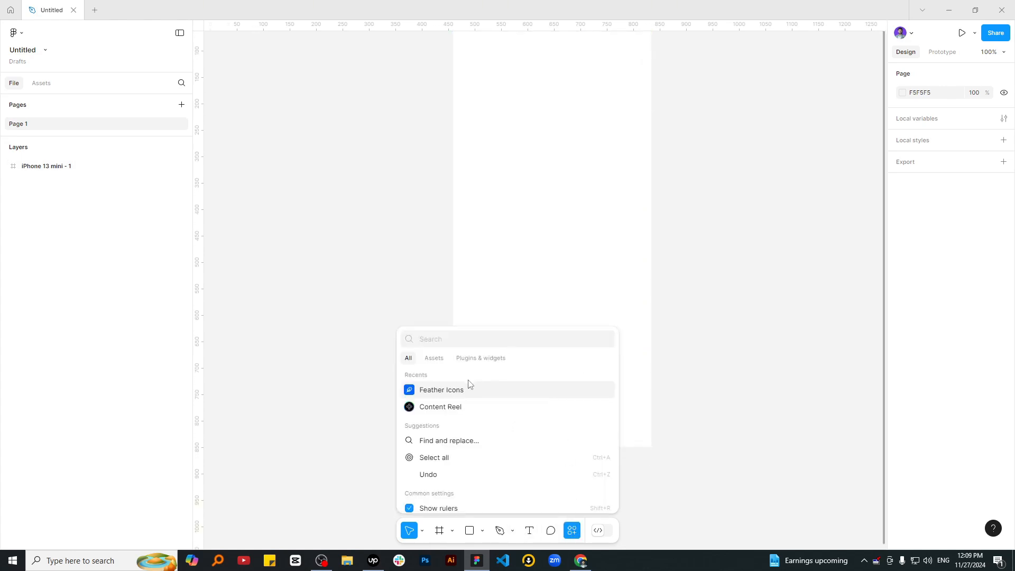
{"action": "key", "text": "Escape"}
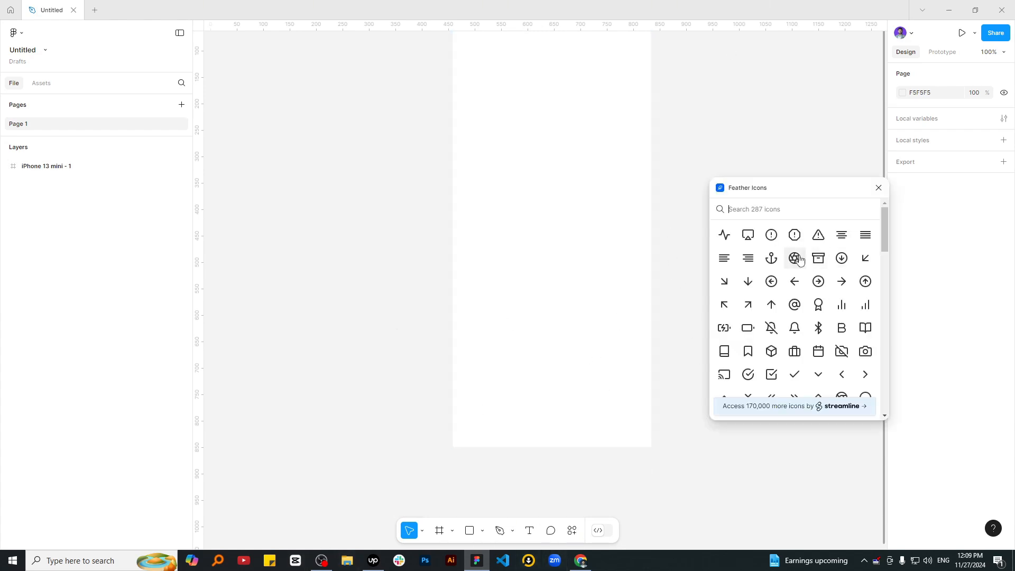
{"action": "left_click", "coordinate": [771, 210]}
{"action": "type", "text": "home"}
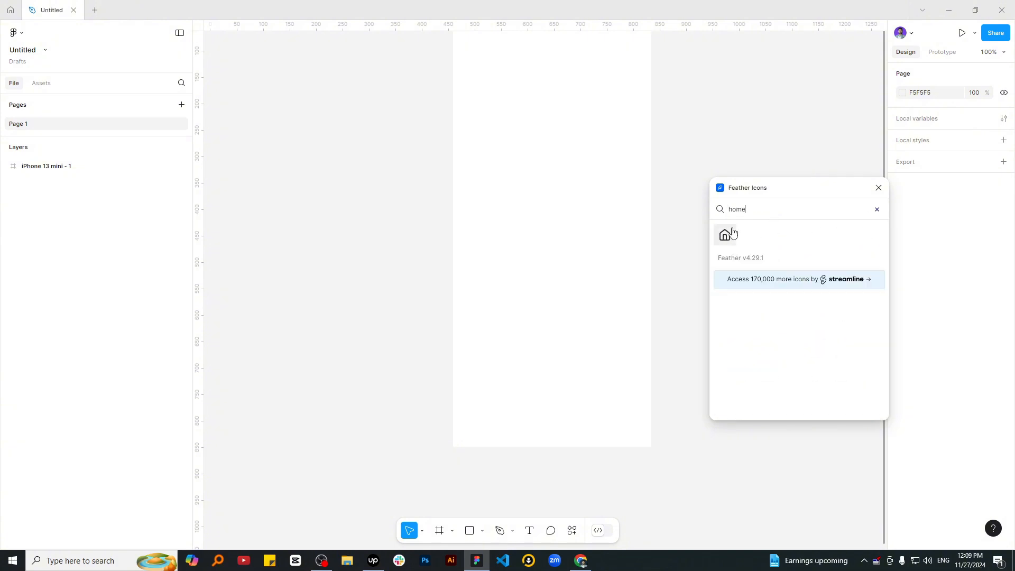
{"action": "left_click", "coordinate": [623, 235]}
{"action": "left_click", "coordinate": [732, 235]}
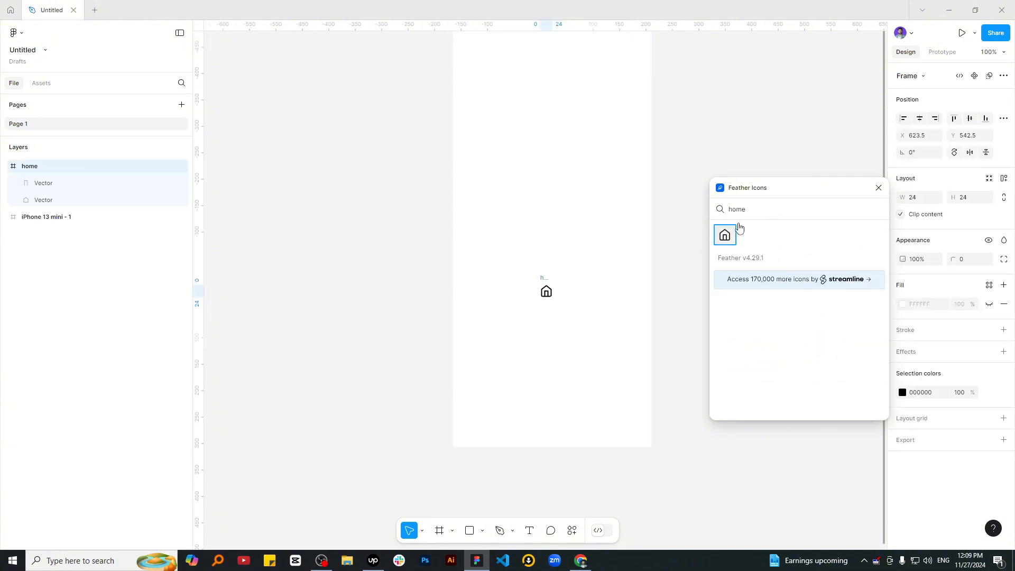
Search the icon plugin for "car" and insert the shopping-cart icon.
{"action": "double_click", "coordinate": [761, 210]}
{"action": "type", "text": "car"}
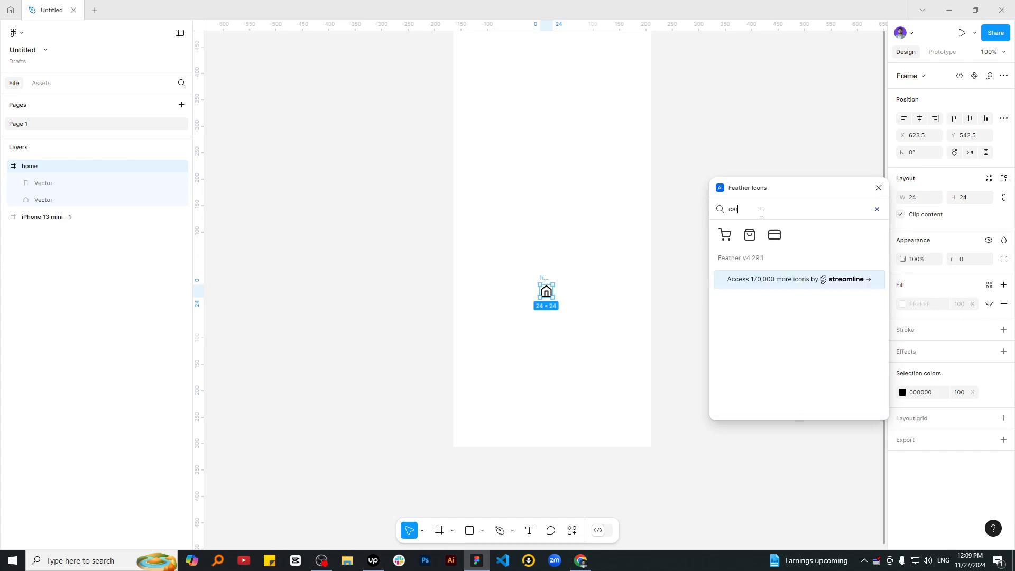
{"action": "left_click", "coordinate": [728, 233]}
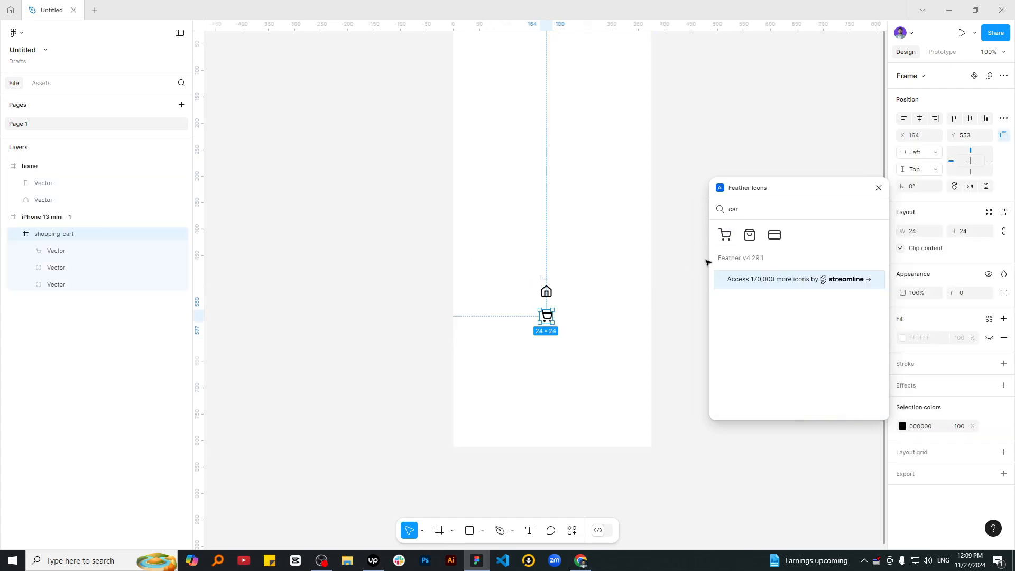
{"action": "left_click", "coordinate": [613, 260]}
Search the icons for "locat", insert the map-pin icon and place it to the left of the shopping cart.
{"action": "left_click", "coordinate": [763, 209]}
{"action": "key", "text": "BackSpace"}
{"action": "type", "text": "locat"}
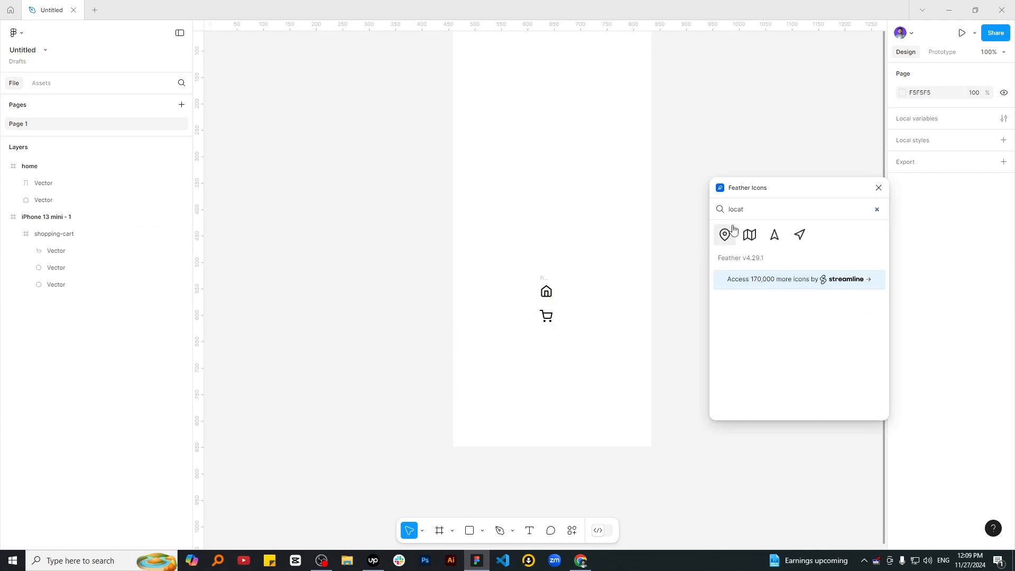
{"action": "left_click", "coordinate": [732, 232]}
{"action": "left_click_drag", "start_coordinate": [546, 291], "coordinate": [503, 319]}
Search the icons for "user", insert the plain user icon above the home icon and close the plugin.
{"action": "double_click", "coordinate": [772, 208]}
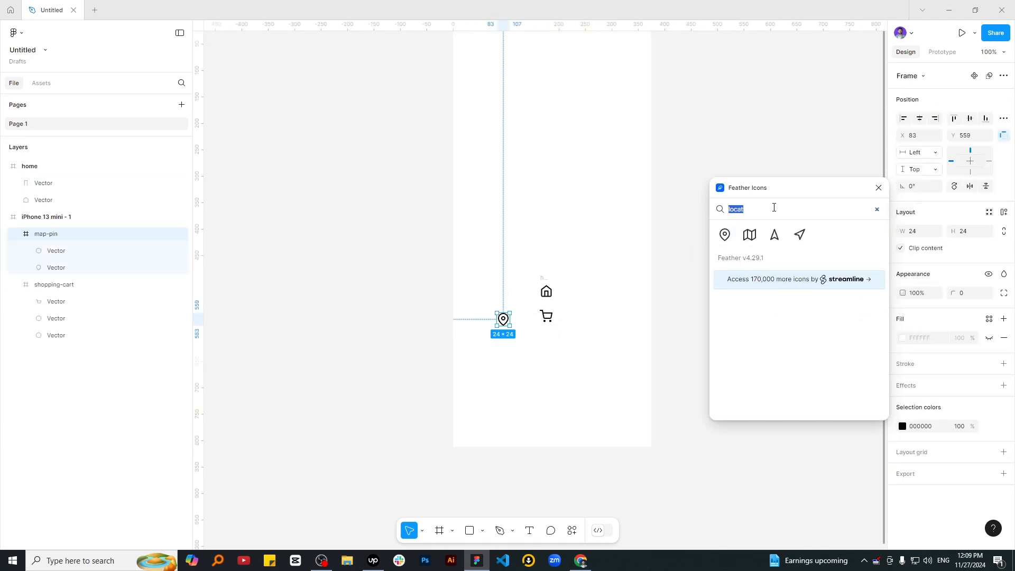
{"action": "type", "text": "user"}
{"action": "left_click", "coordinate": [725, 234]}
{"action": "left_click_drag", "start_coordinate": [546, 280], "coordinate": [559, 266]}
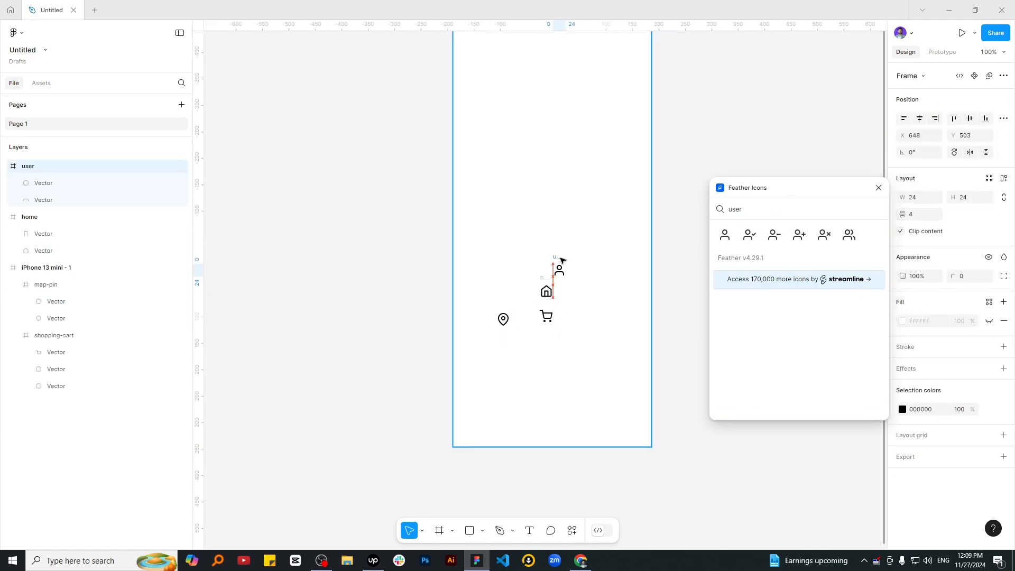
{"action": "key", "text": "Escape"}
{"action": "left_click", "coordinate": [878, 188]}
Nest the user and home icon layers inside the iPhone 13 mini - 1 frame.
{"action": "scroll", "coordinate": [581, 290], "scroll_direction": "up", "scroll_amount": 3, "text": "ctrl"}
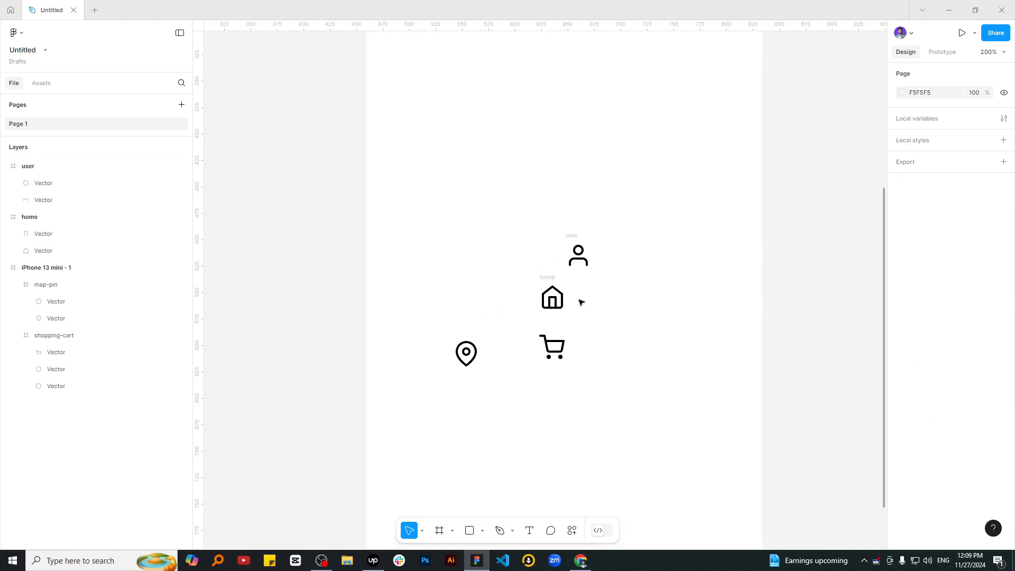
{"action": "scroll", "coordinate": [579, 301], "scroll_direction": "down", "scroll_amount": 2}
{"action": "left_click", "coordinate": [590, 153]}
{"action": "left_click", "coordinate": [590, 153]}
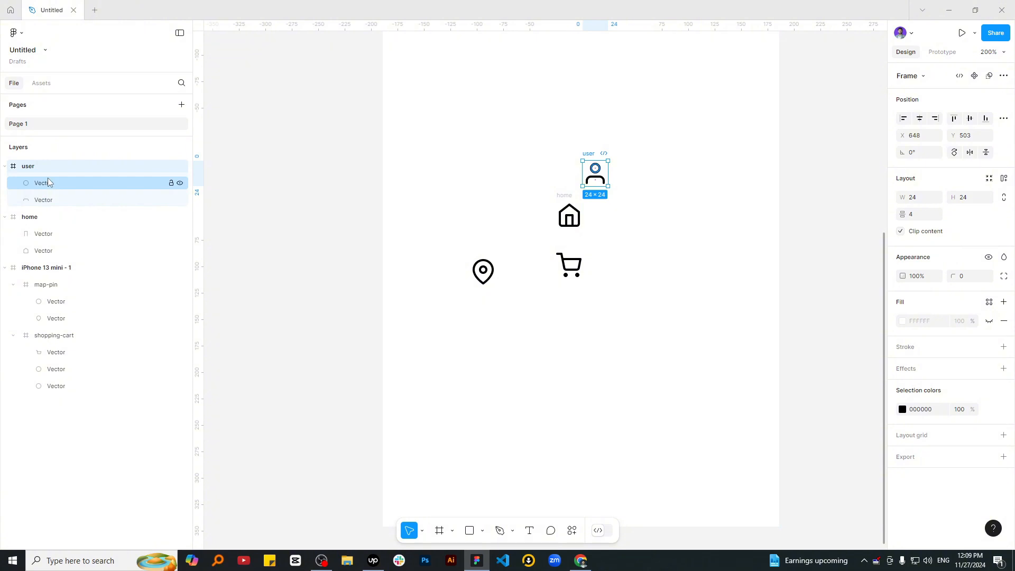
{"action": "left_click_drag", "start_coordinate": [48, 169], "coordinate": [52, 271]}
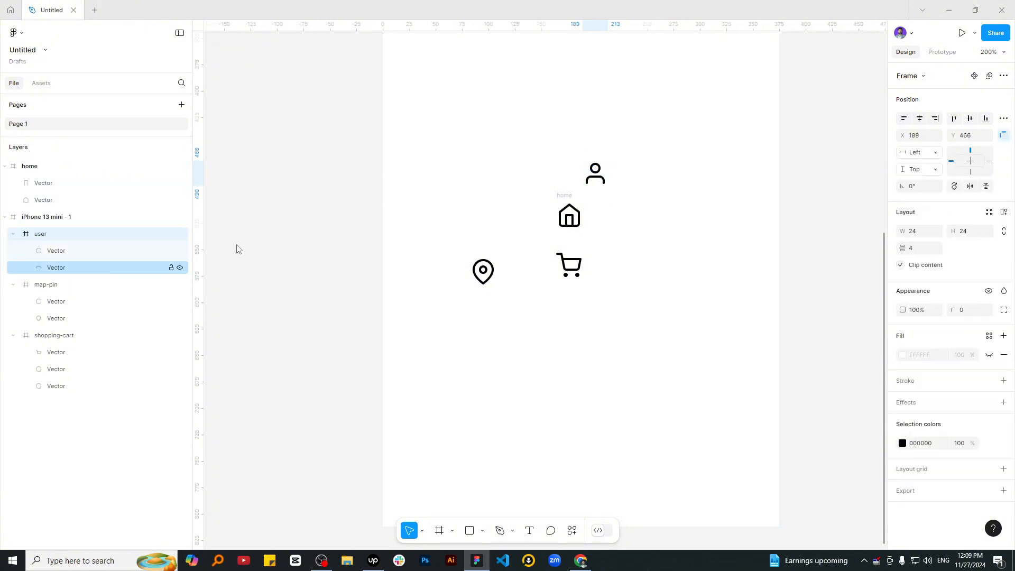
{"action": "left_click", "coordinate": [561, 199]}
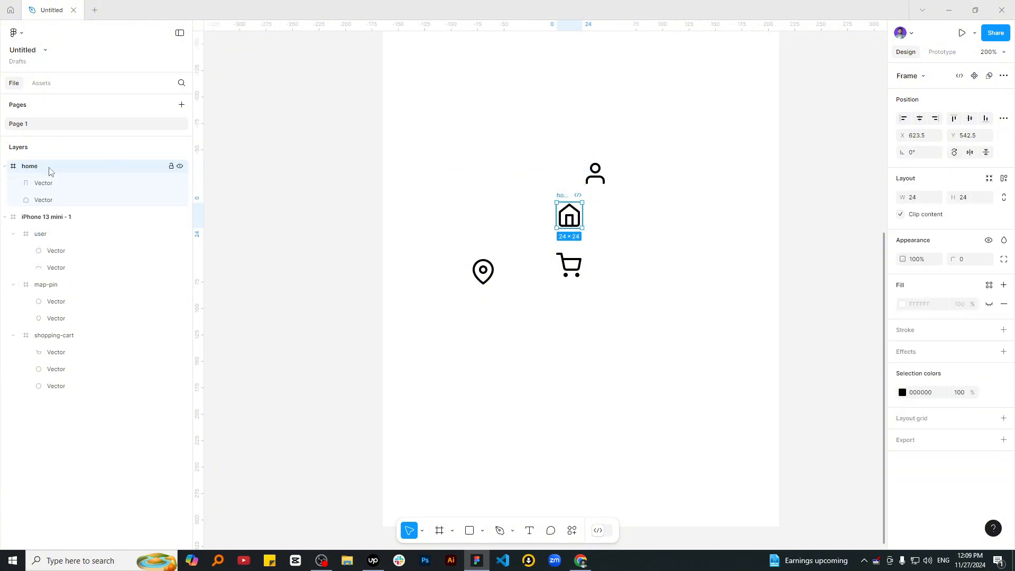
{"action": "left_click_drag", "start_coordinate": [50, 171], "coordinate": [51, 231]}
Move the shopping-cart icon between the map pin and home icons and align all four icons on their vertical centers.
{"action": "left_click_drag", "start_coordinate": [690, 321], "coordinate": [362, 125]}
{"action": "left_click", "coordinate": [610, 326]}
{"action": "left_click_drag", "start_coordinate": [575, 276], "coordinate": [520, 186]}
{"action": "left_click_drag", "start_coordinate": [633, 338], "coordinate": [404, 103]}
{"action": "left_click", "coordinate": [969, 118]}
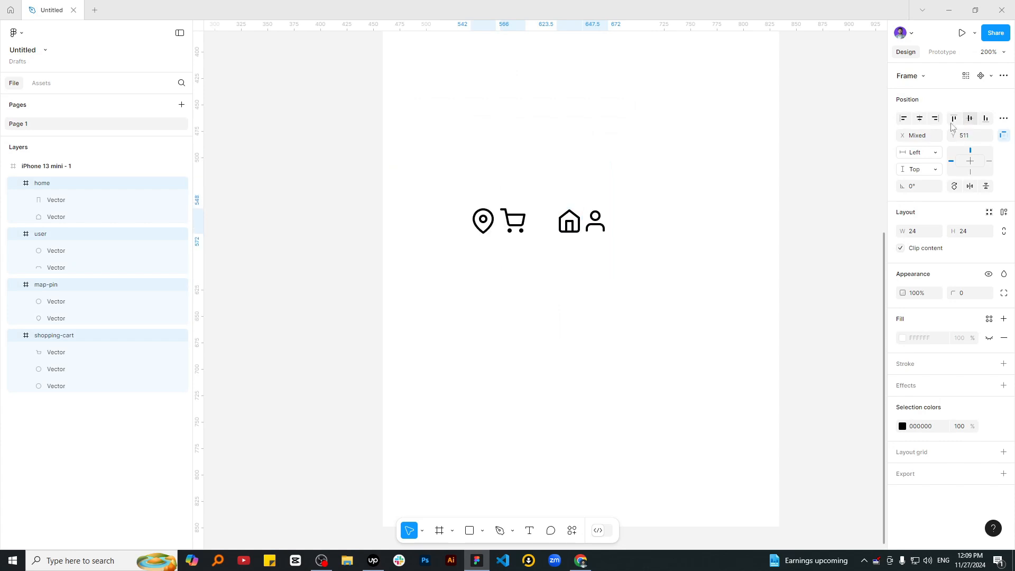
Shift the shopping-cart icon right to X 124 and even out the horizontal spacing between the four icons.
{"action": "left_click", "coordinate": [615, 276]}
{"action": "left_click_drag", "start_coordinate": [521, 221], "coordinate": [536, 221]}
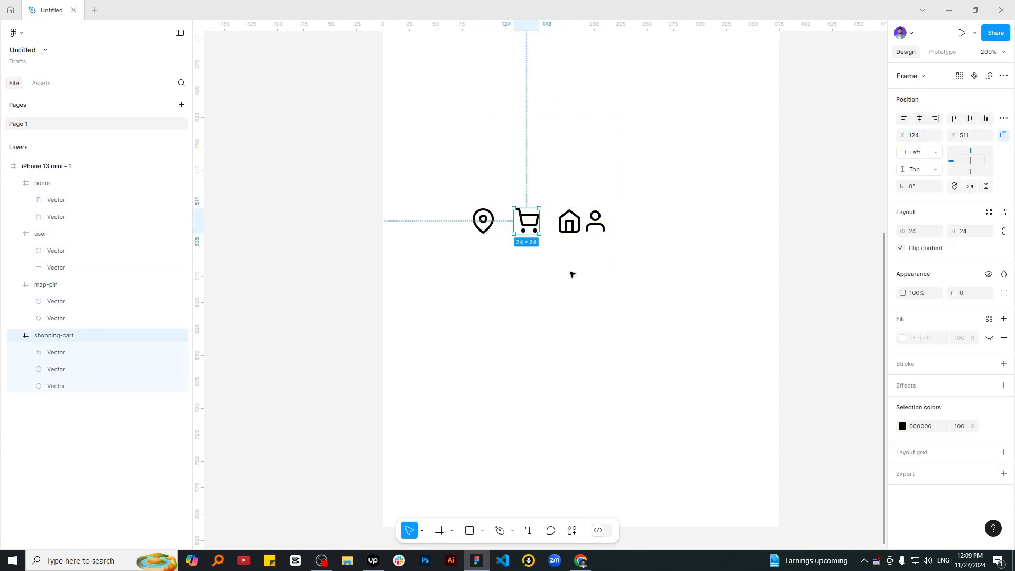
{"action": "left_click", "coordinate": [673, 277]}
{"action": "left_click_drag", "start_coordinate": [470, 182], "coordinate": [634, 231]}
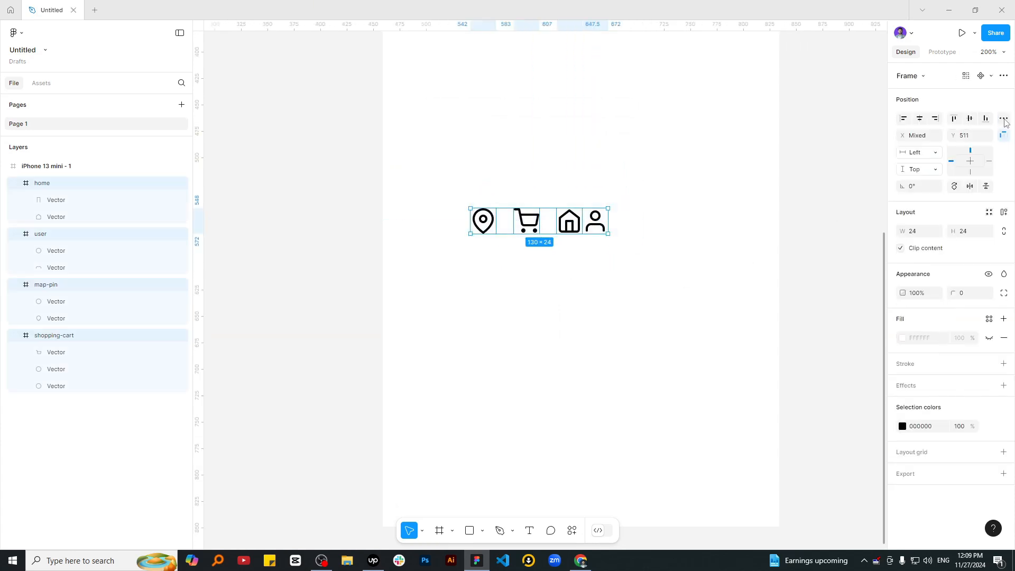
{"action": "left_click", "coordinate": [1003, 118]}
{"action": "left_click", "coordinate": [900, 137]}
{"action": "left_click", "coordinate": [644, 271]}
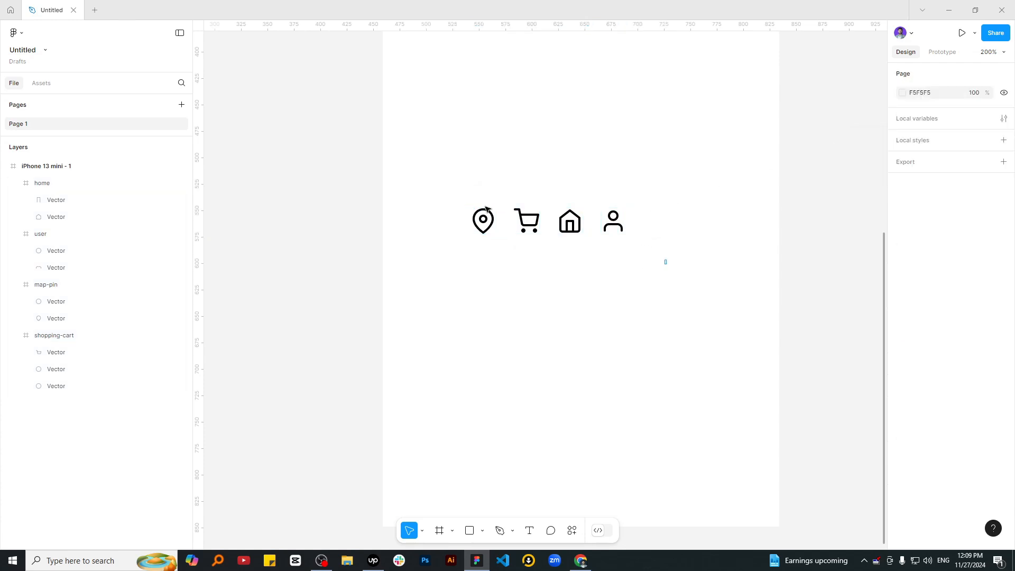
Turn the four icons into separate components and move them about 40 px to the right.
{"action": "left_click_drag", "start_coordinate": [664, 261], "coordinate": [423, 199]}
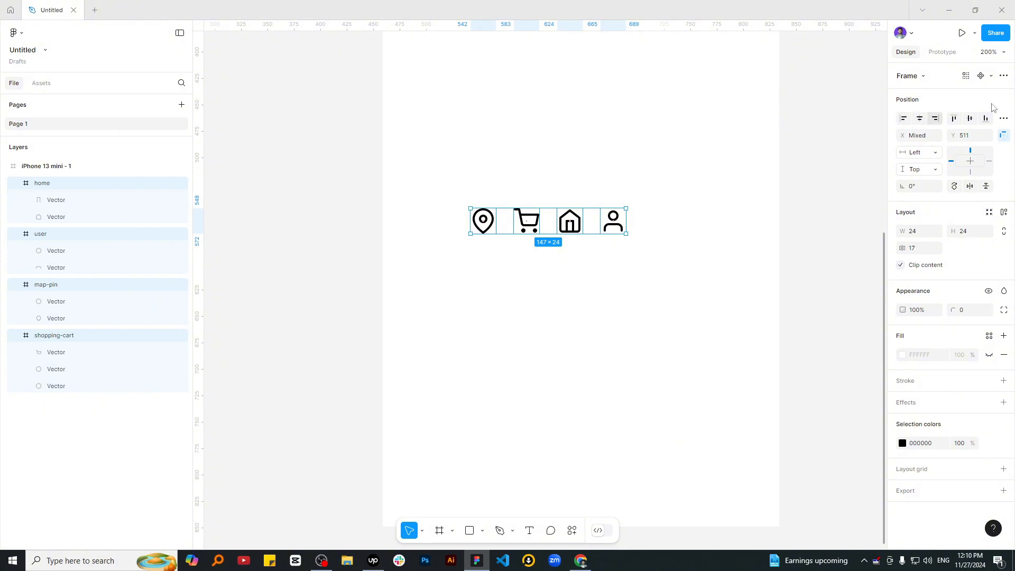
{"action": "left_click", "coordinate": [991, 76]}
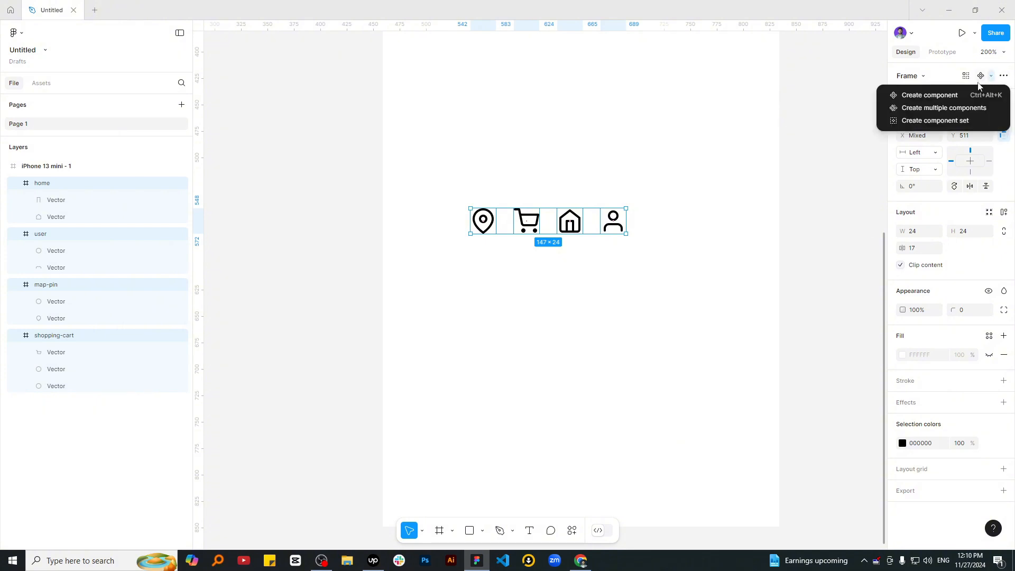
{"action": "left_click", "coordinate": [926, 108]}
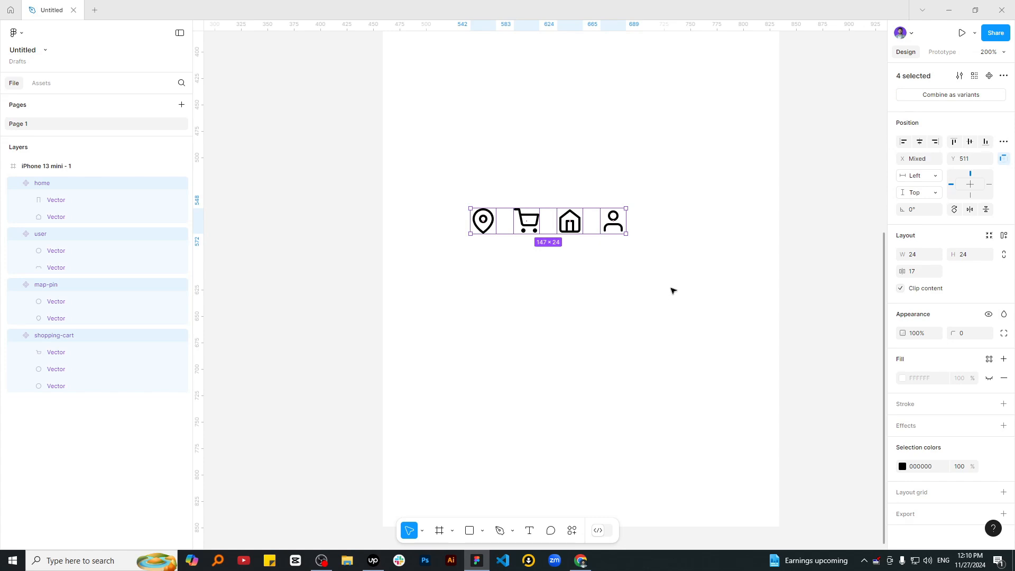
{"action": "key", "text": "shift+0"}
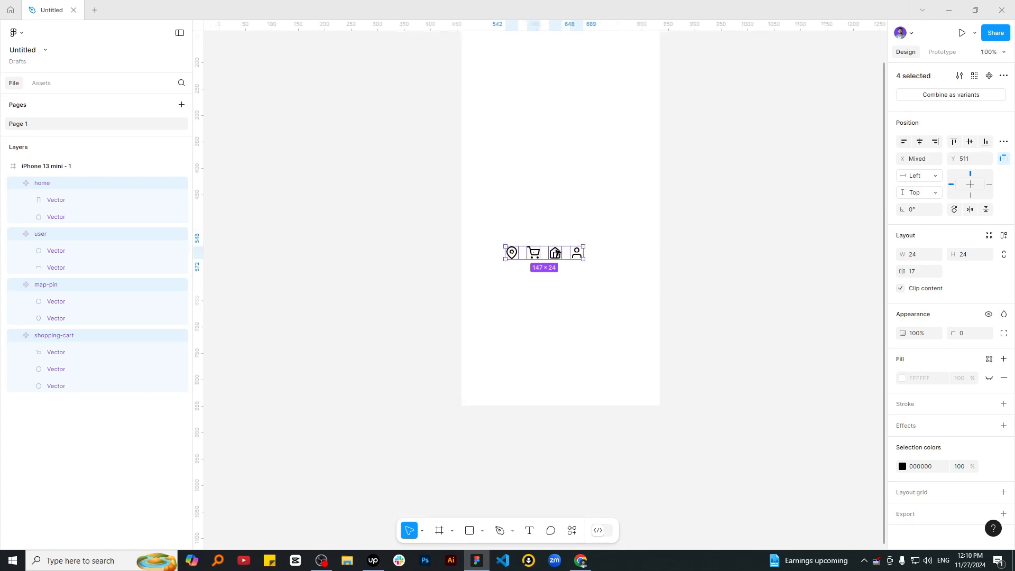
{"action": "left_click_drag", "start_coordinate": [556, 253], "coordinate": [577, 252]}
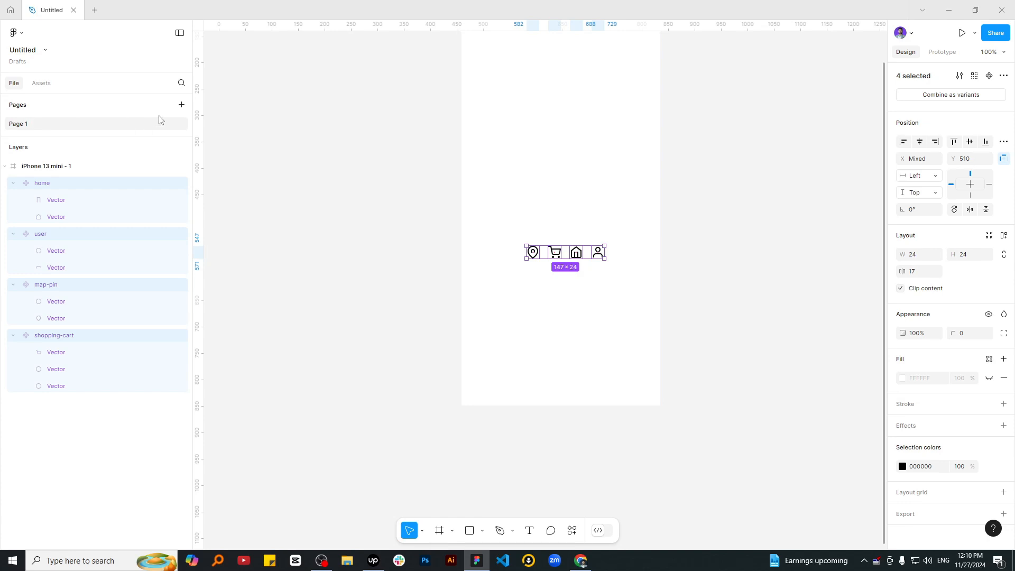
Place an instance of the home component from the local assets in the lower-left area of the phone frame.
{"action": "left_click", "coordinate": [41, 83]}
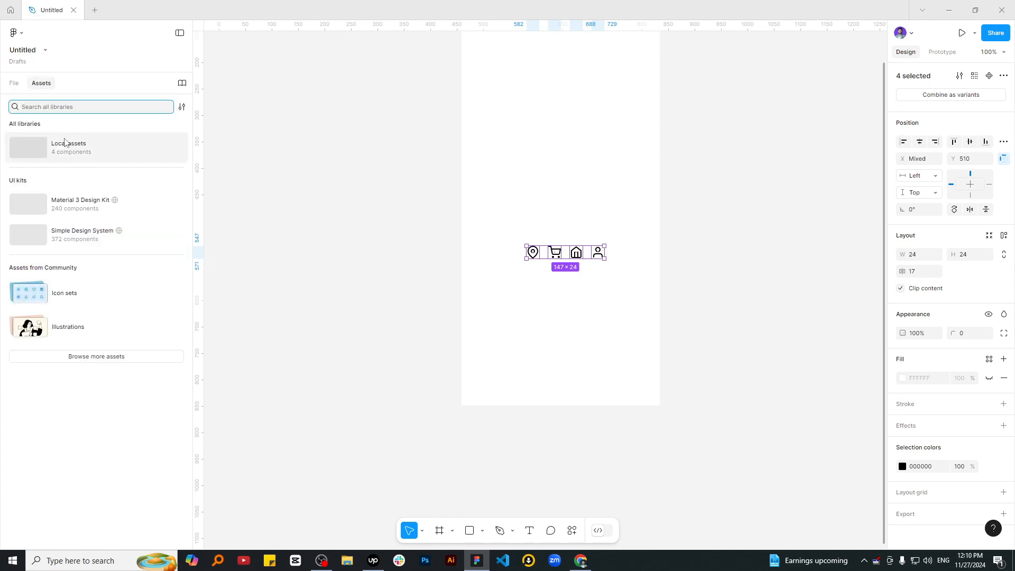
{"action": "left_click", "coordinate": [65, 144]}
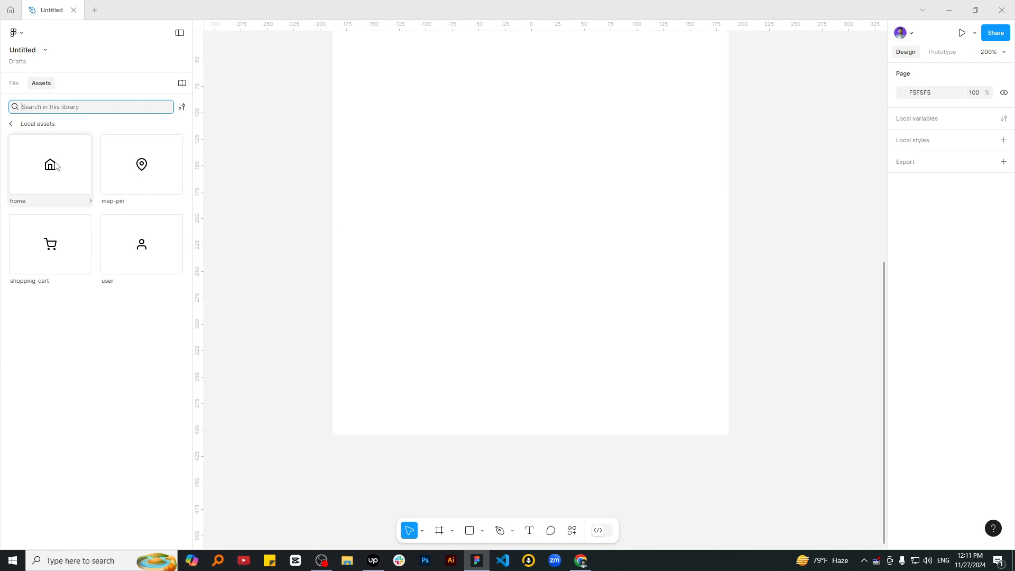
{"action": "left_click_drag", "start_coordinate": [56, 167], "coordinate": [410, 318]}
Add a text label reading "Home" below the home icon instance.
{"action": "key", "text": "t"}
{"action": "left_click", "coordinate": [396, 347]}
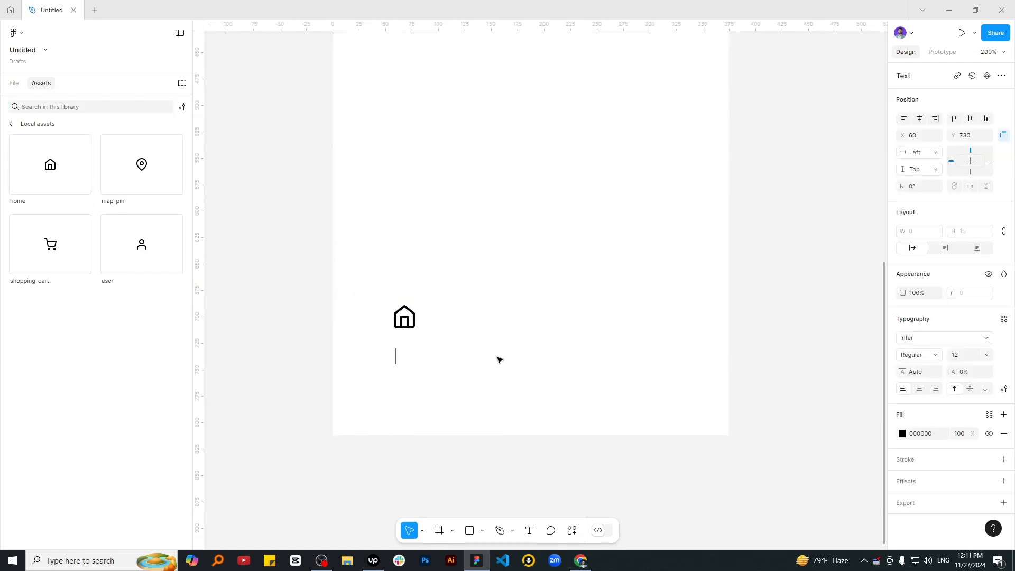
{"action": "type", "text": "Home"}
{"action": "key", "text": "Escape"}
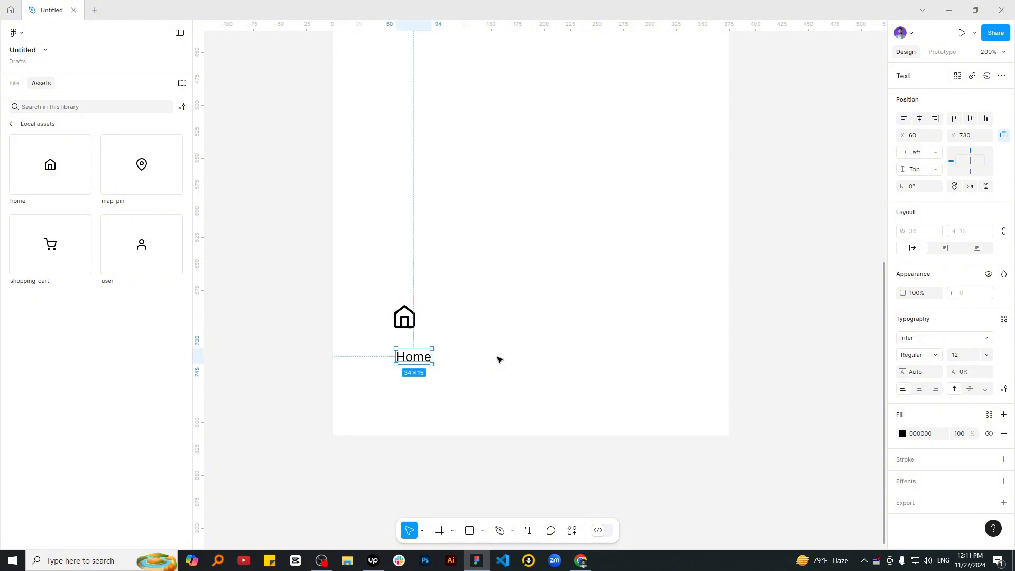
Format the Home label as 16 px Medium and center it directly beneath the home icon.
{"action": "left_click", "coordinate": [986, 355]}
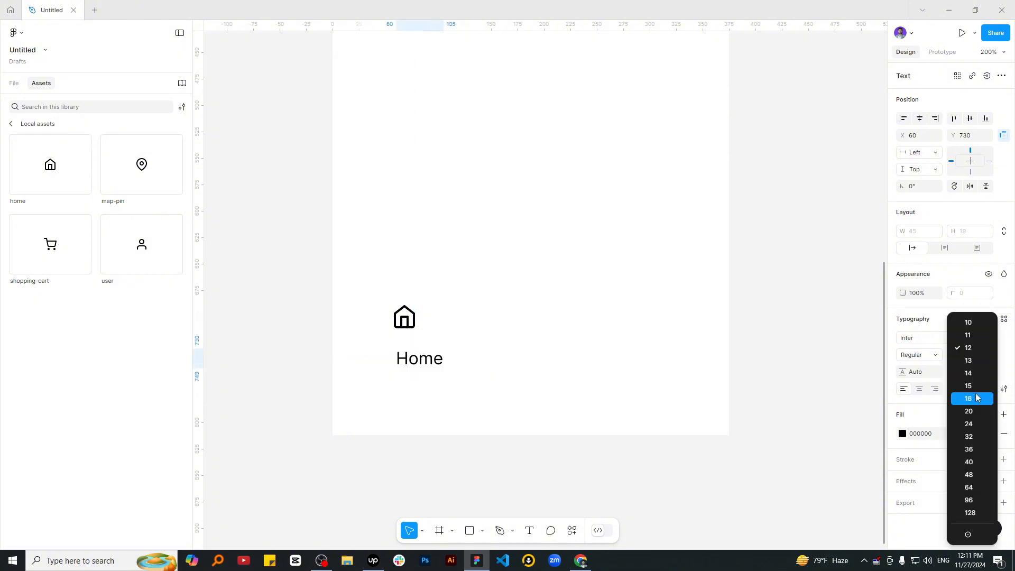
{"action": "left_click", "coordinate": [969, 397]}
{"action": "left_click_drag", "start_coordinate": [426, 361], "coordinate": [411, 346]}
{"action": "left_click", "coordinate": [931, 356]}
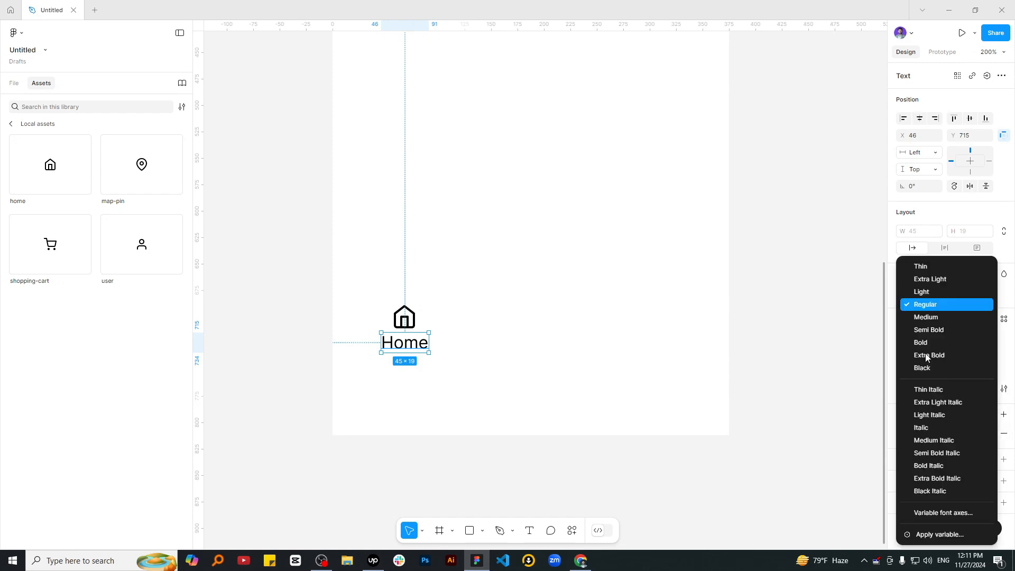
{"action": "left_click", "coordinate": [934, 328]}
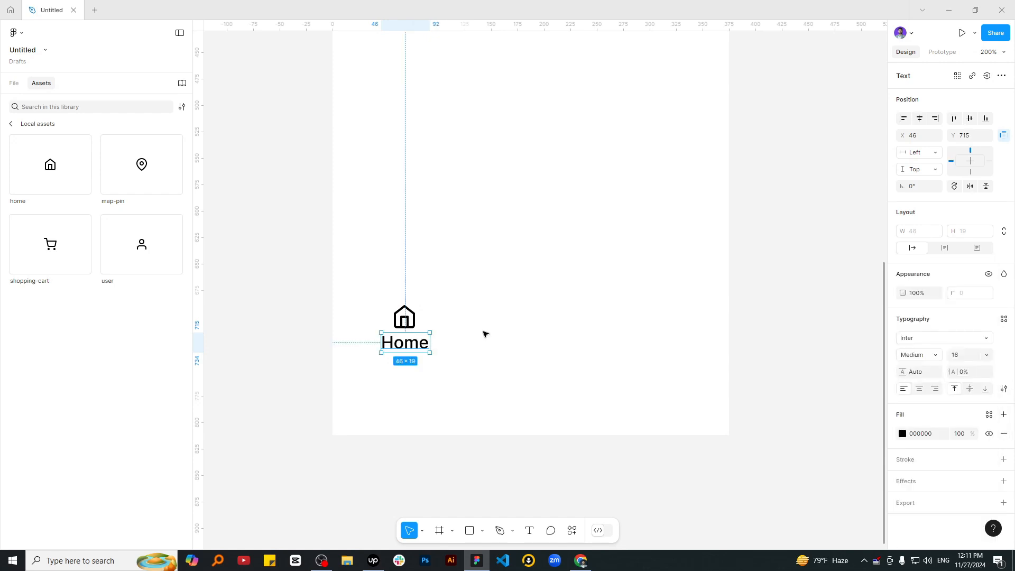
Combine the home icon and its label in an auto layout with a vertical gap of 2.
{"action": "left_click", "coordinate": [450, 380]}
{"action": "left_click_drag", "start_coordinate": [450, 379], "coordinate": [344, 296]}
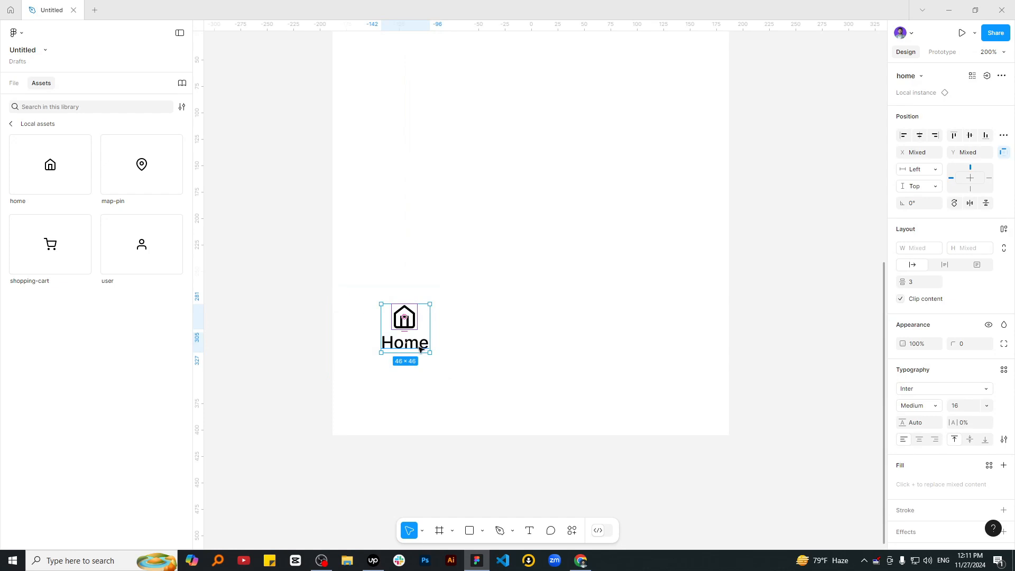
{"action": "key", "text": "shift+a"}
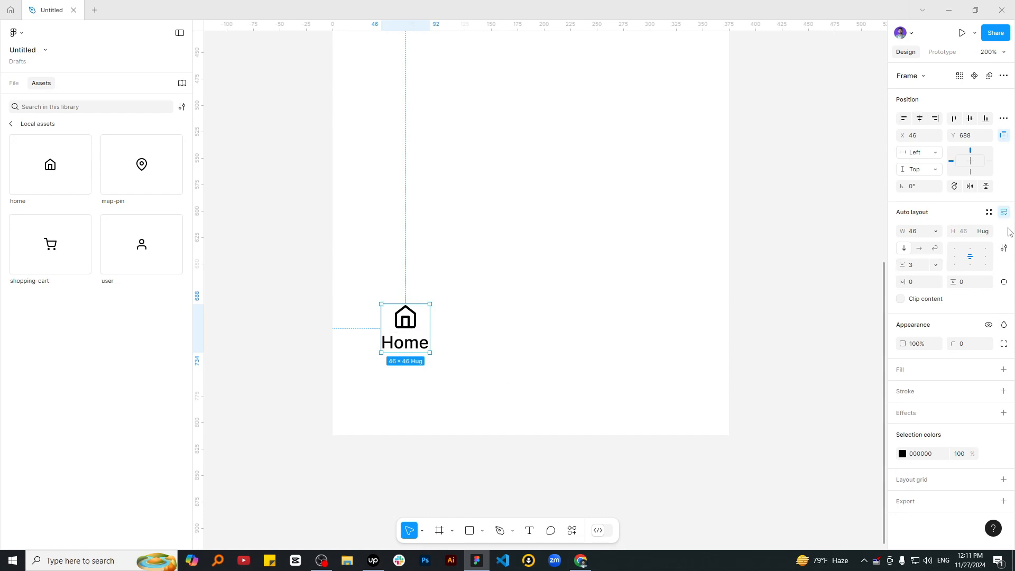
{"action": "left_click", "coordinate": [918, 268]}
{"action": "type", "text": "2"}
{"action": "left_click", "coordinate": [730, 292]}
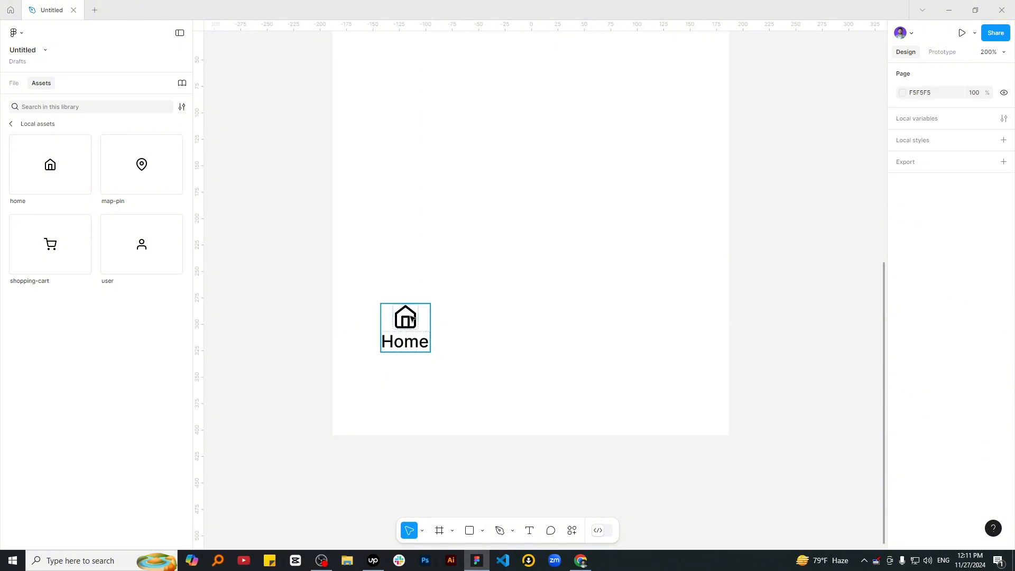
Wrap the Home item in another auto layout, align it to the phone frame's bottom-left corner and stretch it to 375 wide.
{"action": "left_click", "coordinate": [418, 315]}
{"action": "key", "text": "shift+a"}
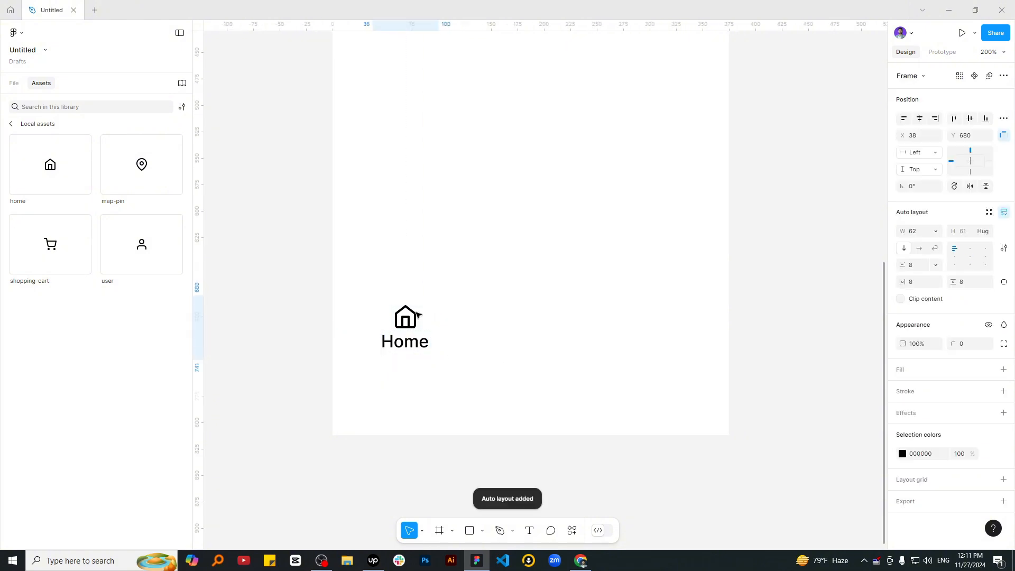
{"action": "left_click", "coordinate": [434, 327]}
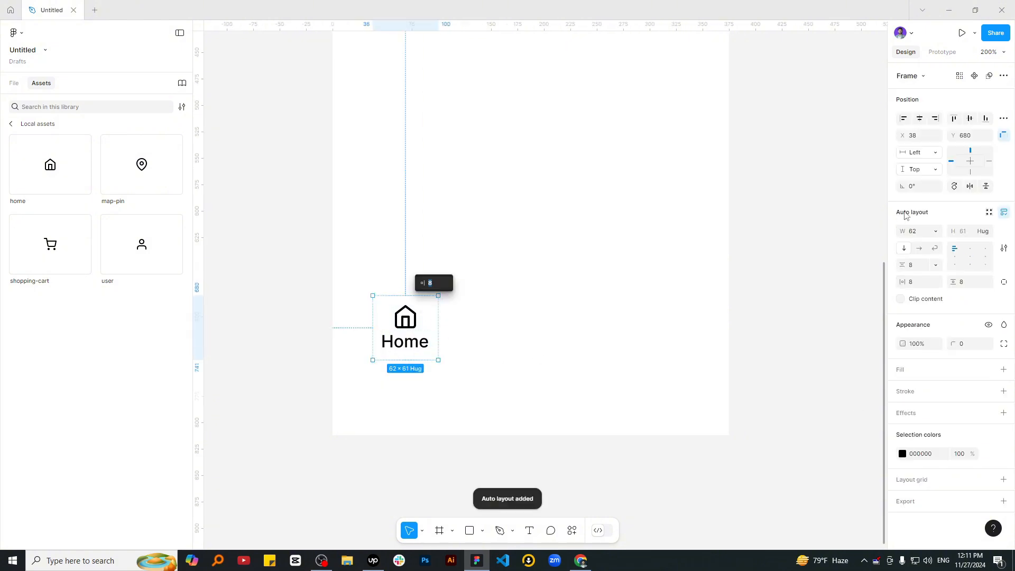
{"action": "left_click", "coordinate": [903, 119]}
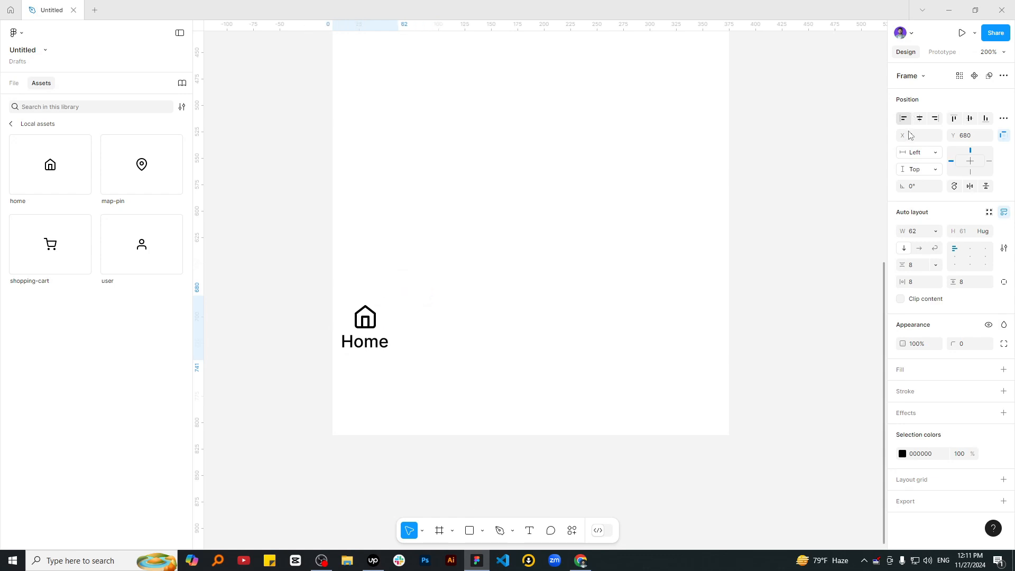
{"action": "left_click", "coordinate": [983, 119]}
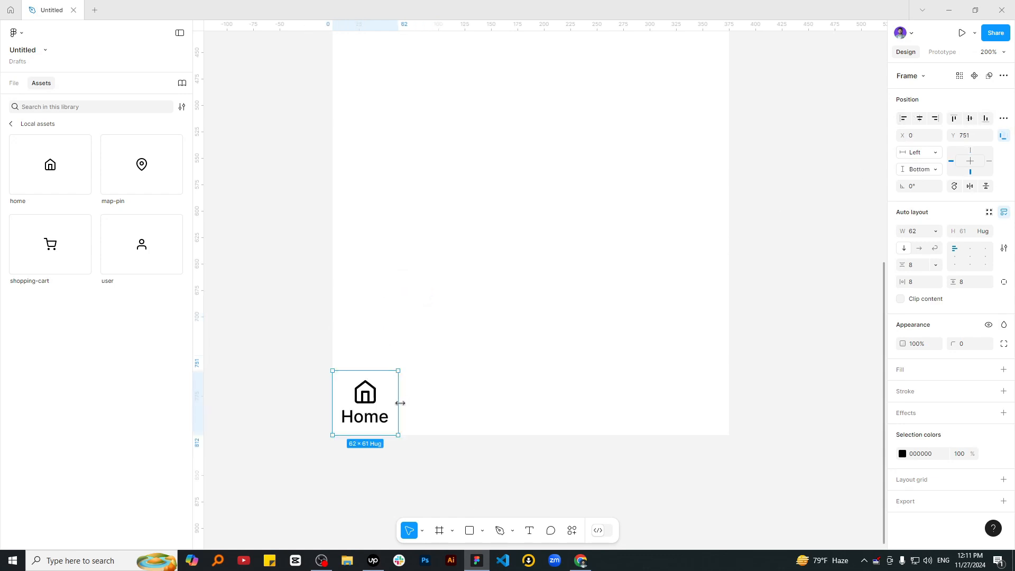
{"action": "left_click_drag", "start_coordinate": [562, 415], "coordinate": [729, 414]}
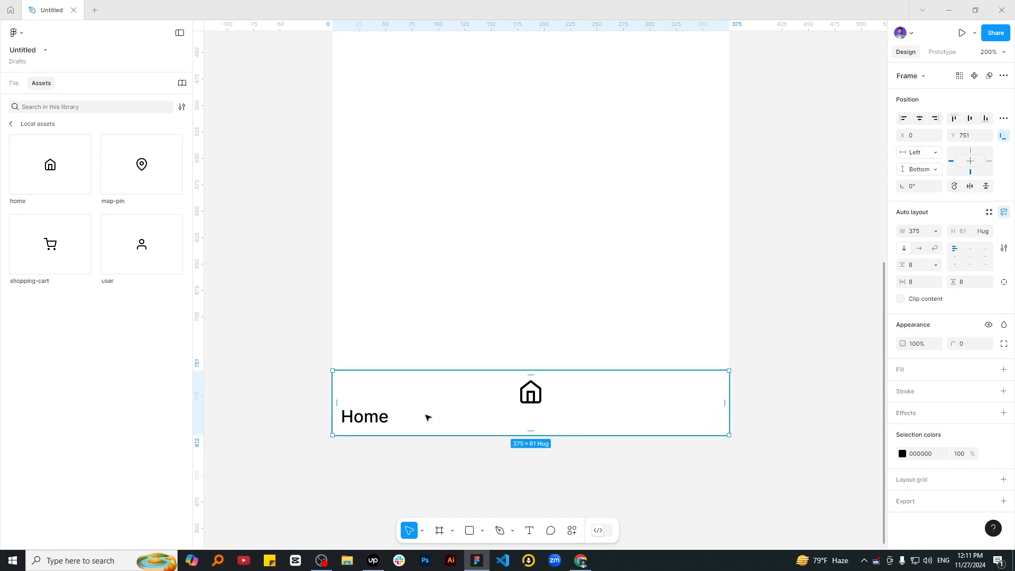
Set the Home label to auto width so it centers beneath the home icon.
{"action": "double_click", "coordinate": [364, 414]}
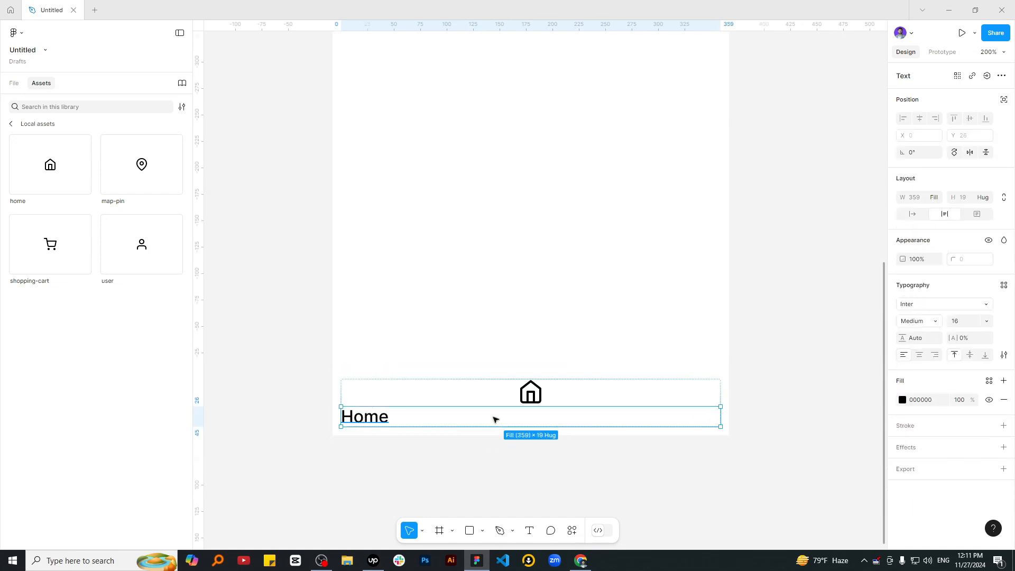
{"action": "left_click", "coordinate": [914, 215]}
{"action": "left_click", "coordinate": [562, 339]}
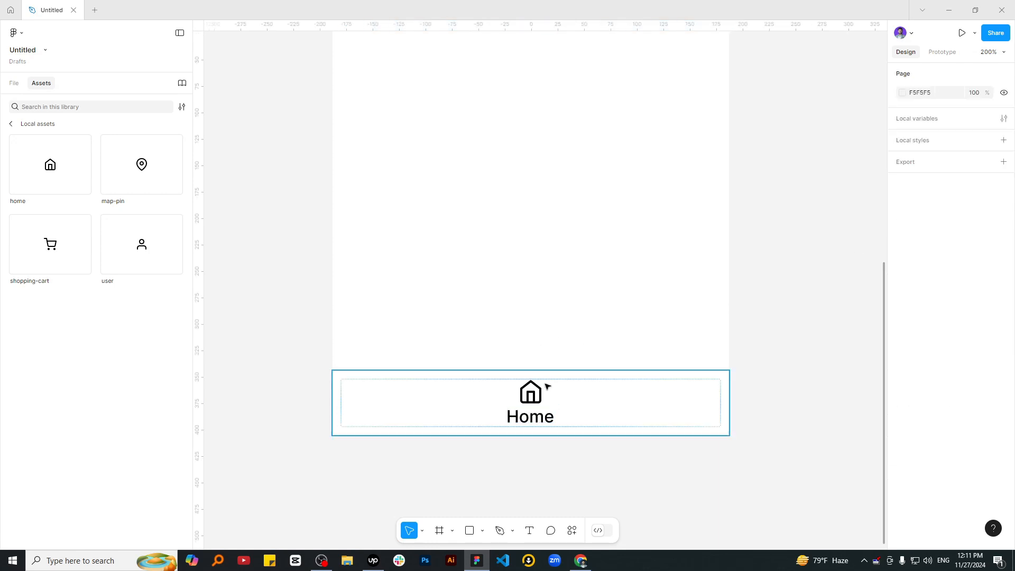
Duplicate the inner Home icon-and-label frame three times inside the bar.
{"action": "left_click", "coordinate": [547, 386]}
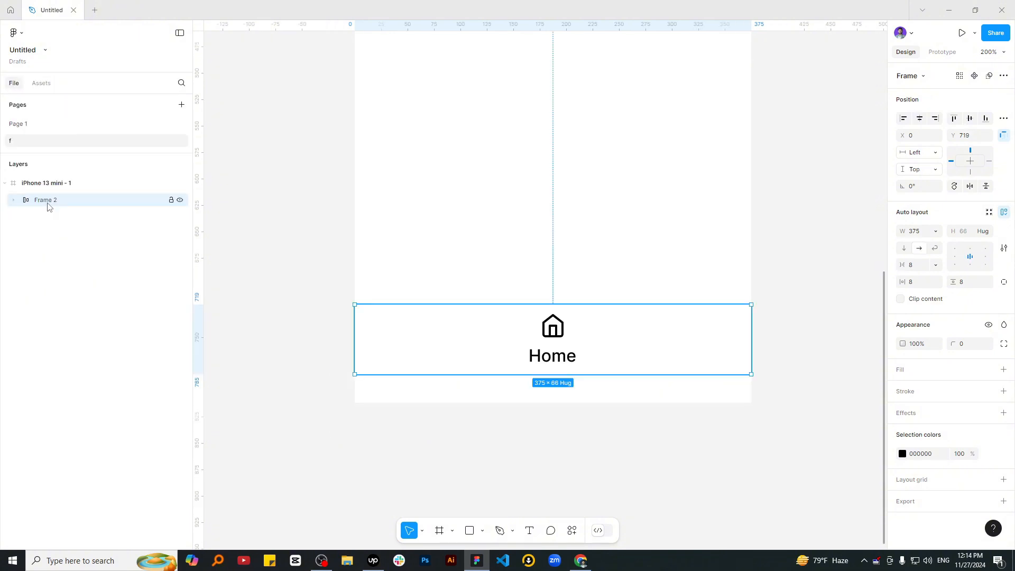
{"action": "left_click", "coordinate": [10, 201]}
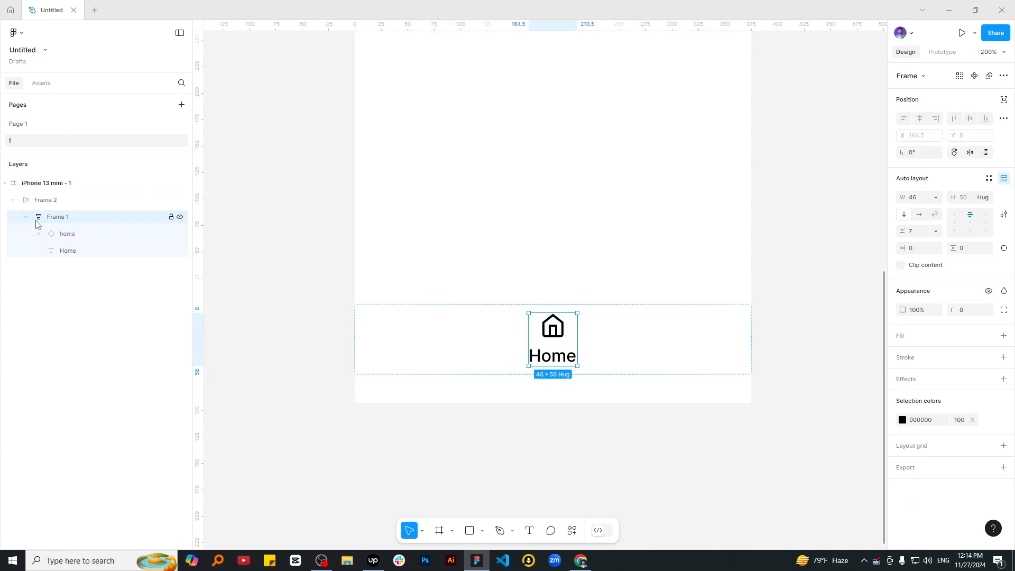
{"action": "key", "text": "ctrl+d"}
{"action": "key", "text": "ctrl+d"}
{"action": "key", "text": "ctrl+d"}
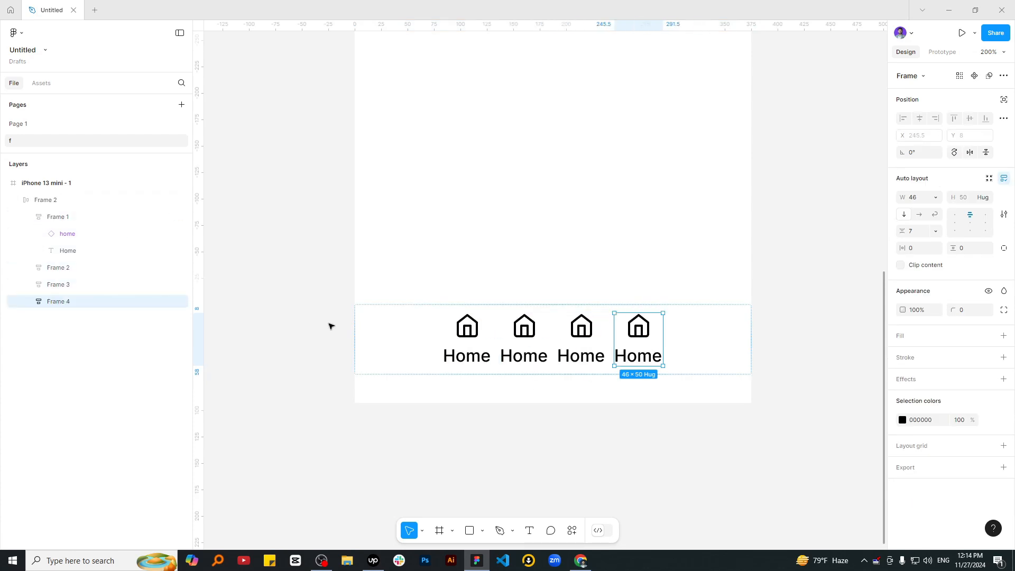
Set the width and height of all four Home item frames to fill container.
{"action": "left_click", "coordinate": [730, 347]}
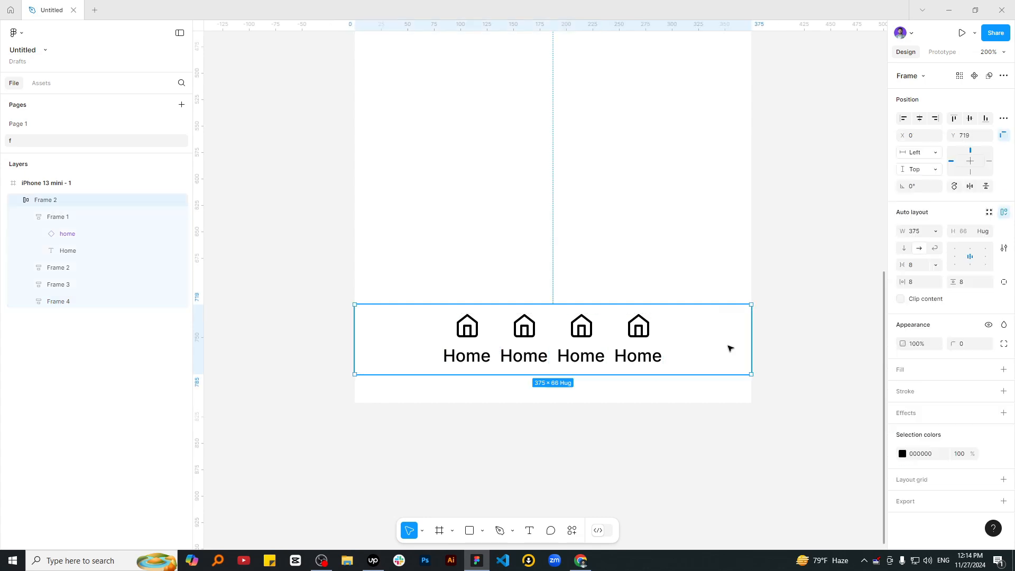
{"action": "left_click", "coordinate": [26, 214]}
{"action": "key", "text": "Tab"}
{"action": "key", "text": "Tab"}
{"action": "key", "text": "Tab"}
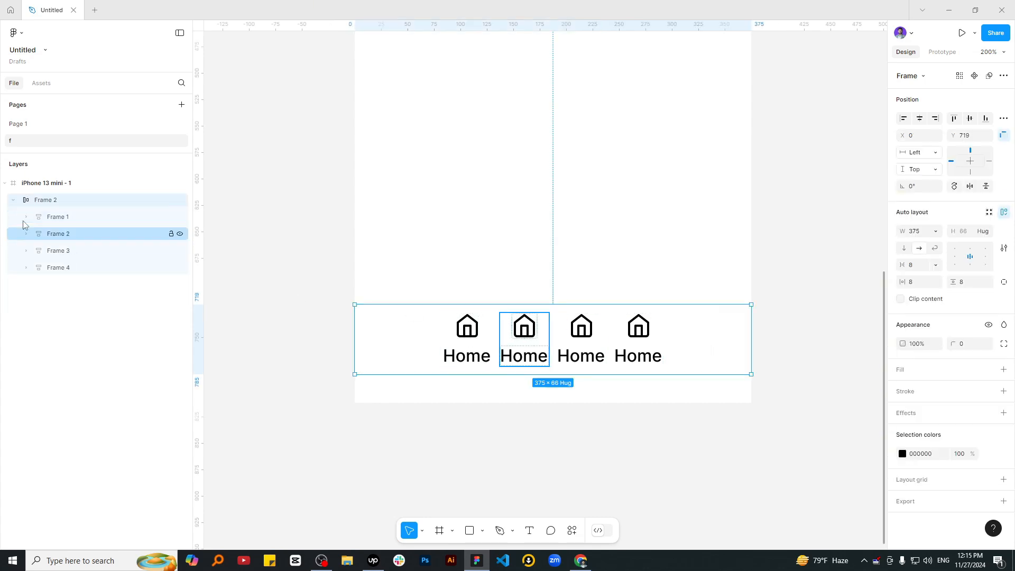
{"action": "left_click", "coordinate": [58, 218], "text": "shift"}
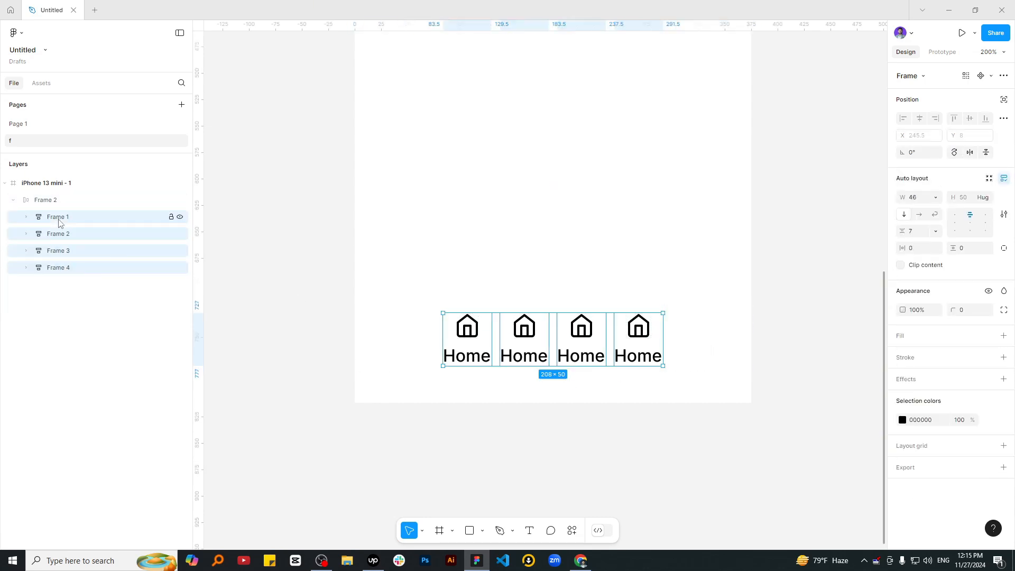
{"action": "left_click", "coordinate": [936, 199]}
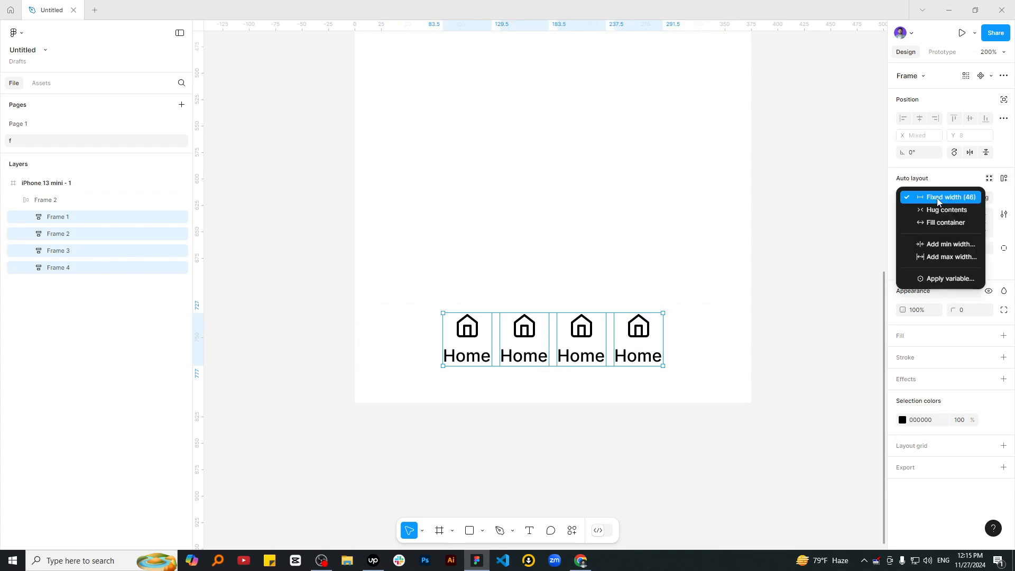
{"action": "left_click", "coordinate": [926, 222]}
{"action": "left_click", "coordinate": [985, 198]}
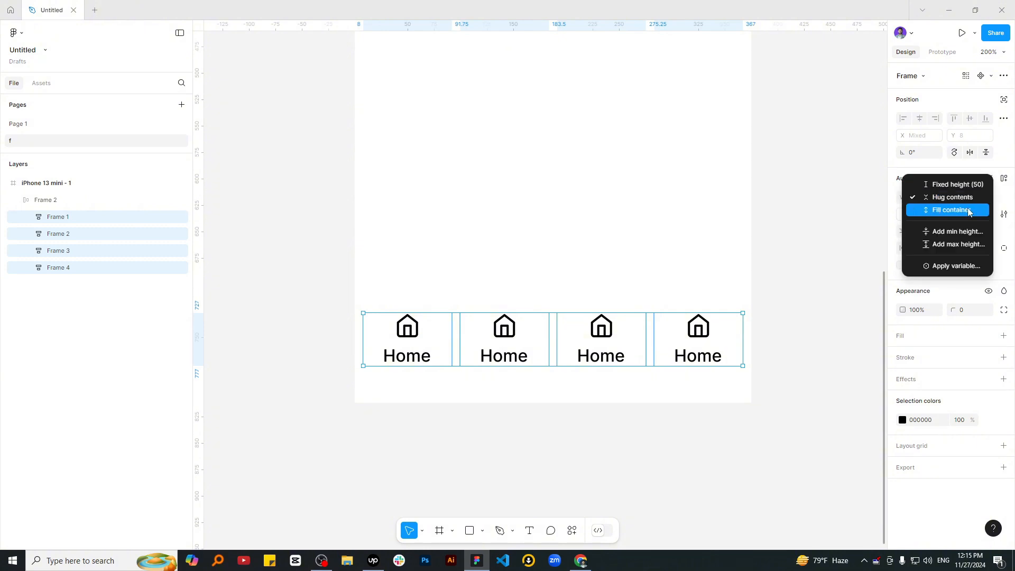
{"action": "left_click", "coordinate": [969, 211]}
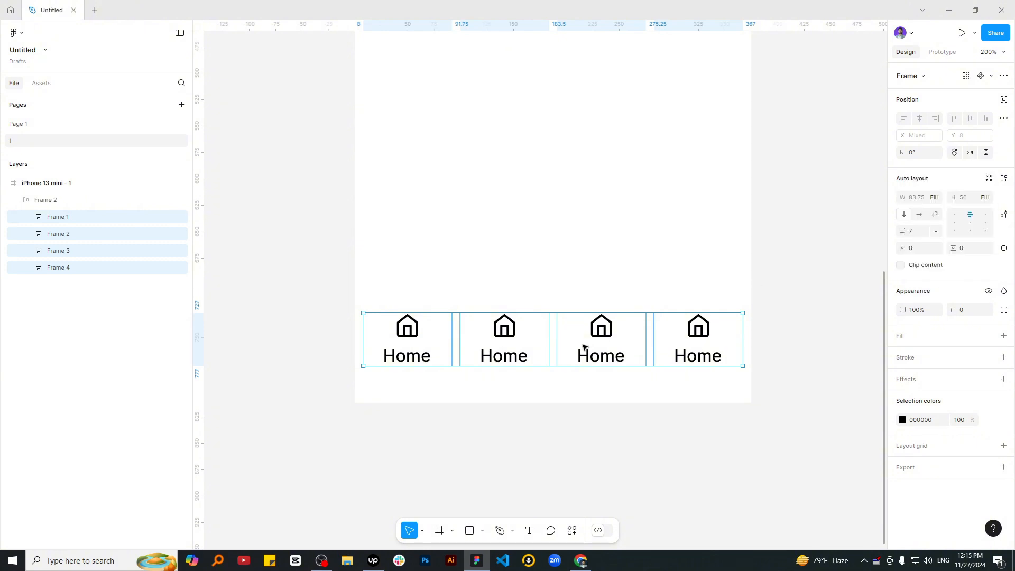
Set the vertical gap between icon and label to 0 in all four items.
{"action": "left_click", "coordinate": [915, 236]}
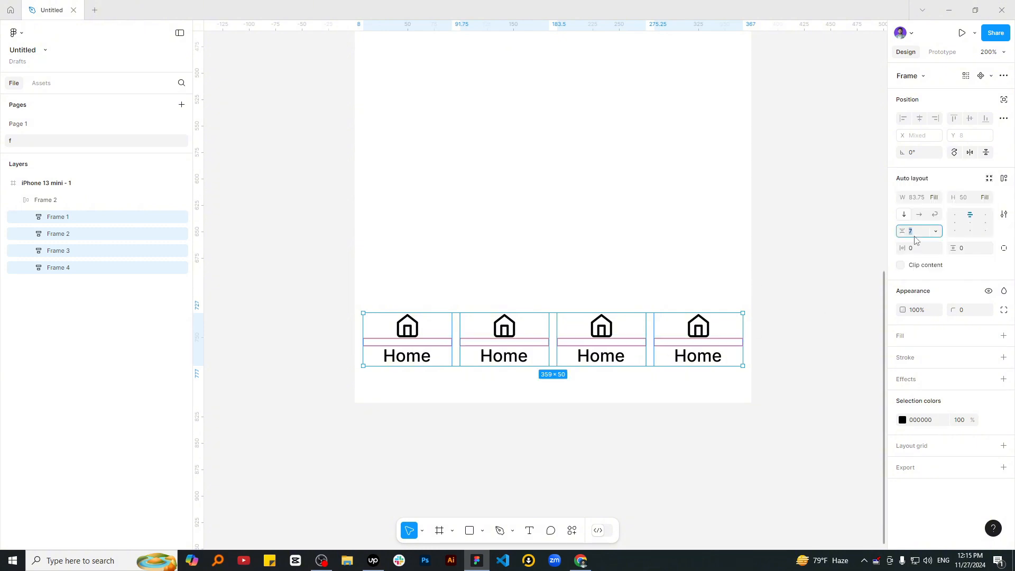
{"action": "type", "text": "0"}
{"action": "key", "text": "Return"}
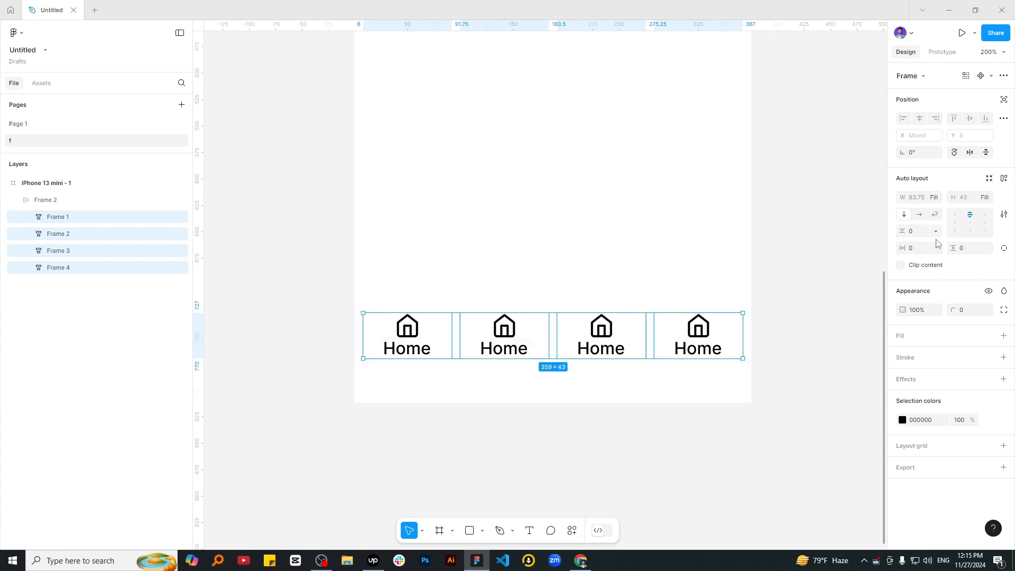
Set the outer bar's gap between items and its horizontal padding to 0.
{"action": "left_click", "coordinate": [704, 308]}
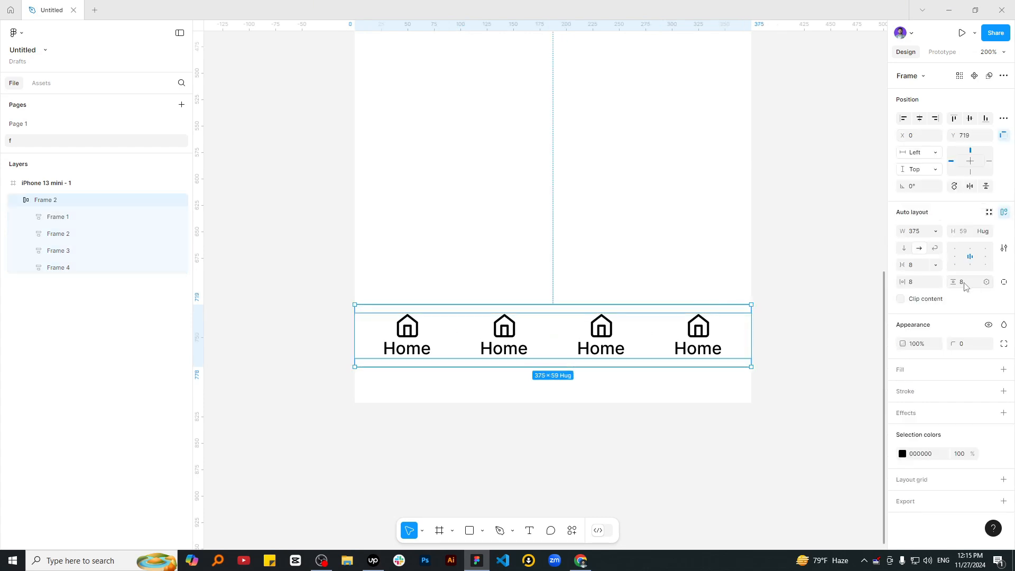
{"action": "left_click", "coordinate": [916, 268]}
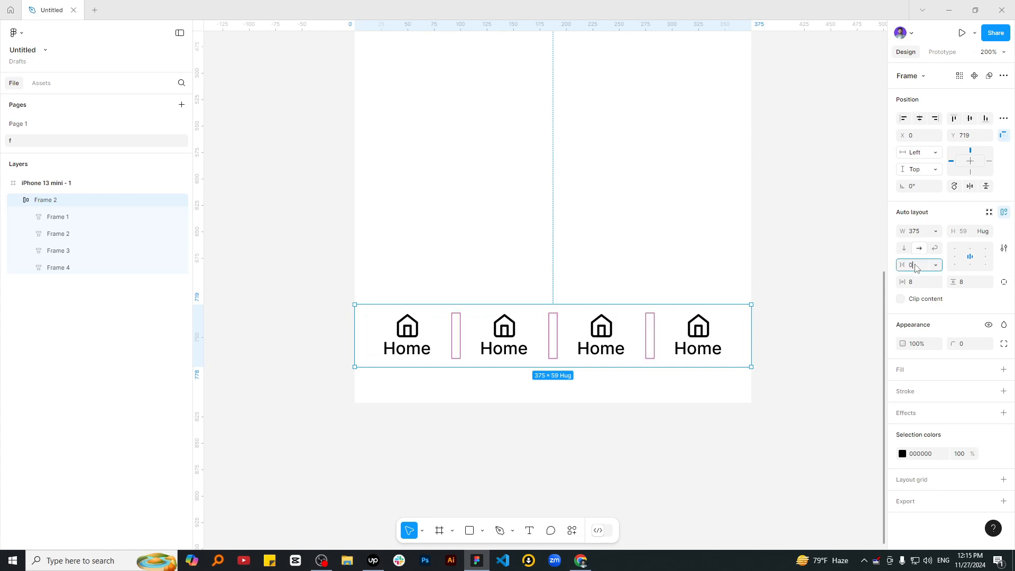
{"action": "key", "text": "Return"}
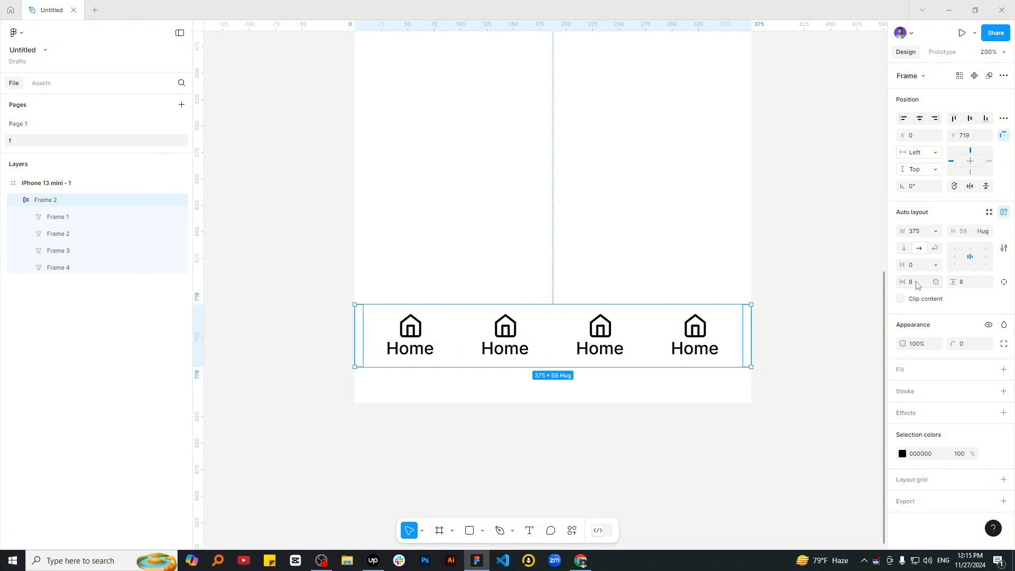
{"action": "left_click", "coordinate": [916, 285]}
{"action": "type", "text": "0"}
{"action": "key", "text": "Return"}
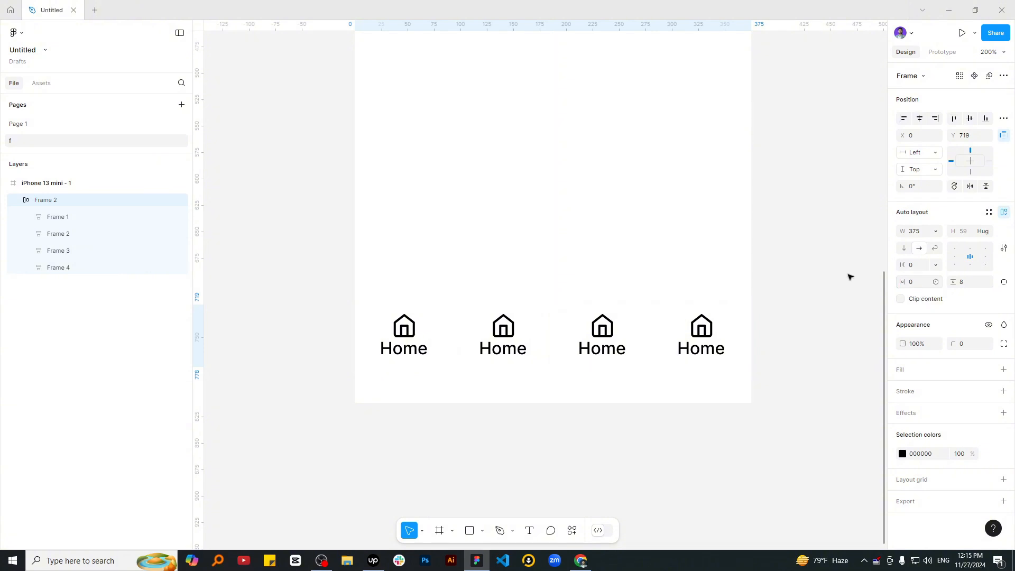
Set the outer bar's vertical padding to 0.
{"action": "left_click", "coordinate": [730, 298]}
{"action": "left_click", "coordinate": [724, 319]}
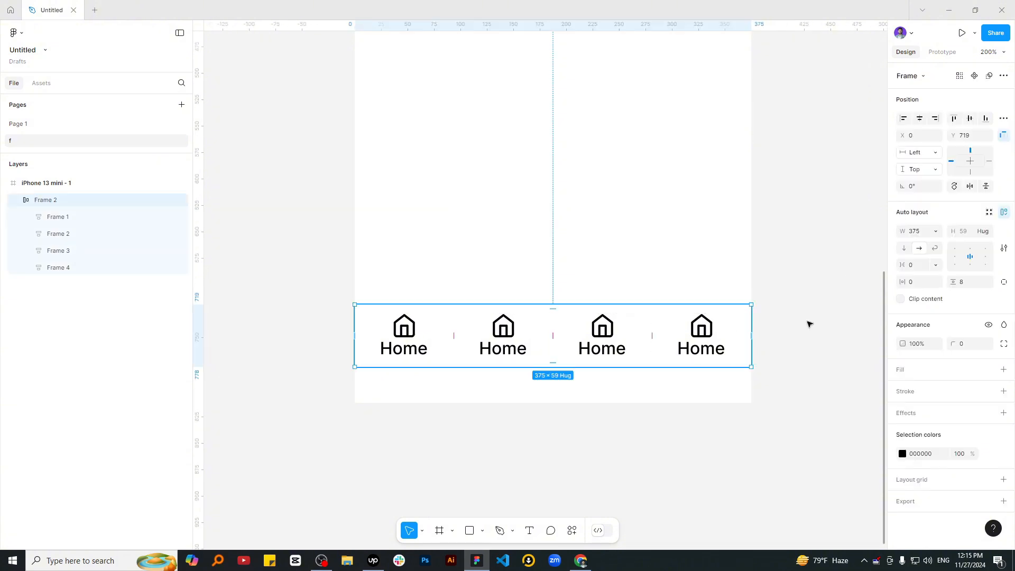
{"action": "left_click", "coordinate": [966, 282]}
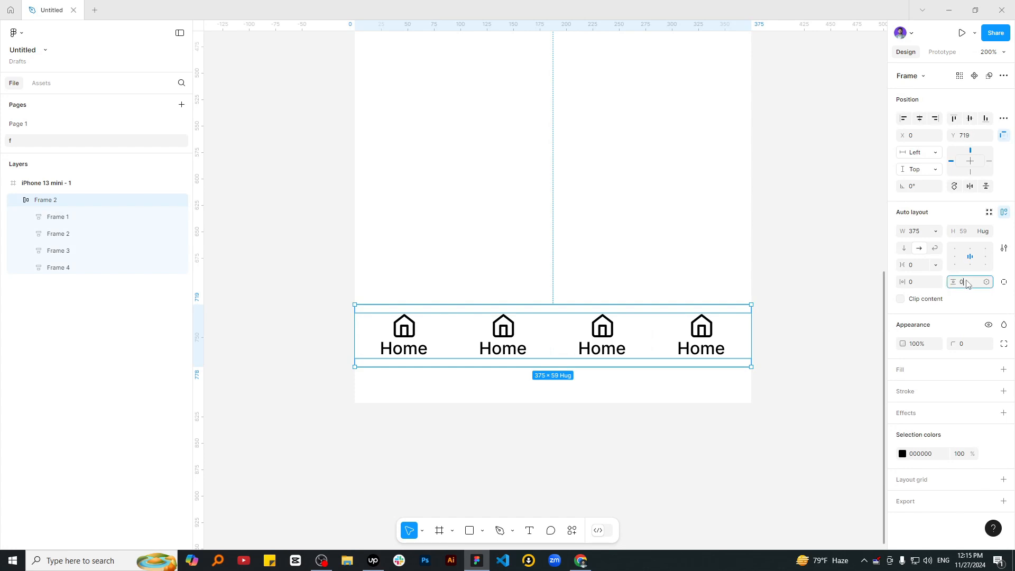
{"action": "type", "text": "0"}
{"action": "key", "text": "Return"}
{"action": "left_click", "coordinate": [666, 390]}
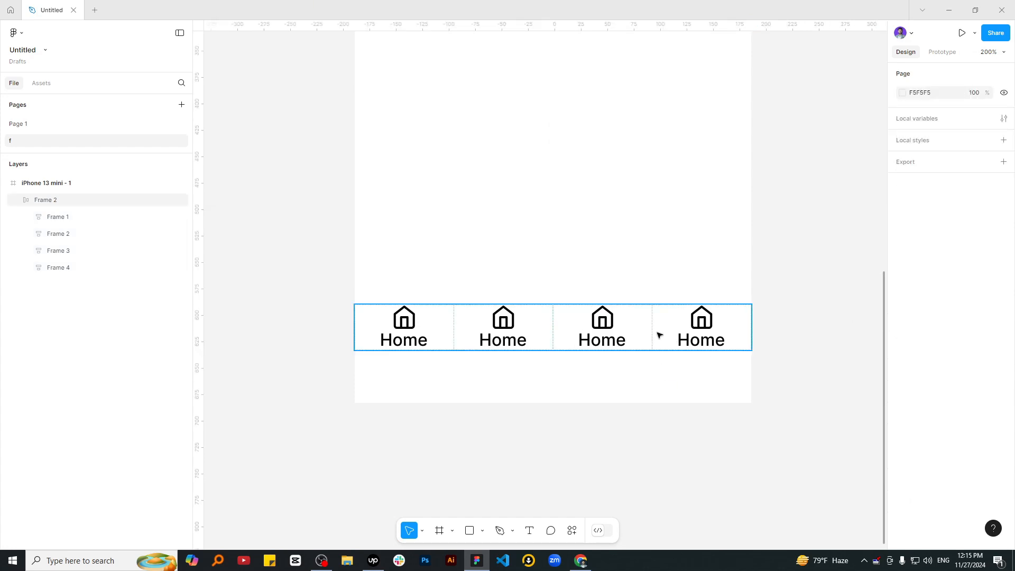
Extend the bar upward to a height of 60 and center the contents of all four items vertically.
{"action": "left_click", "coordinate": [667, 316]}
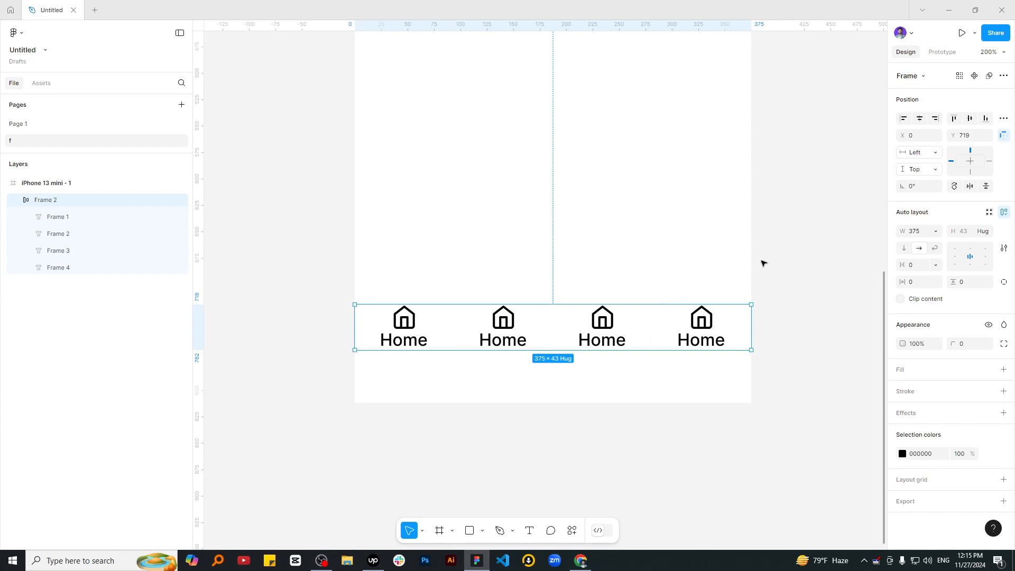
{"action": "left_click_drag", "start_coordinate": [588, 302], "coordinate": [588, 286]}
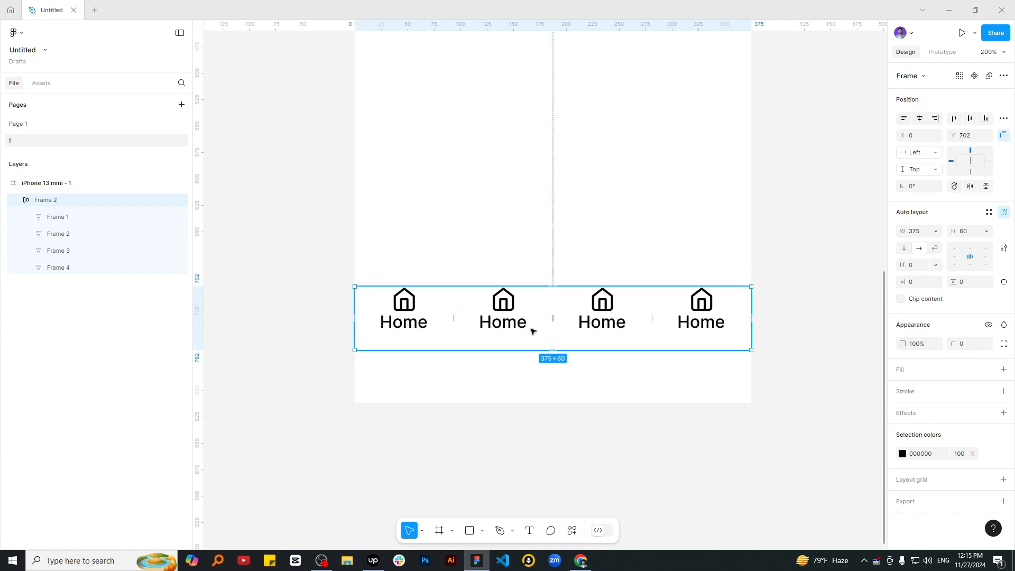
{"action": "left_click", "coordinate": [67, 216]}
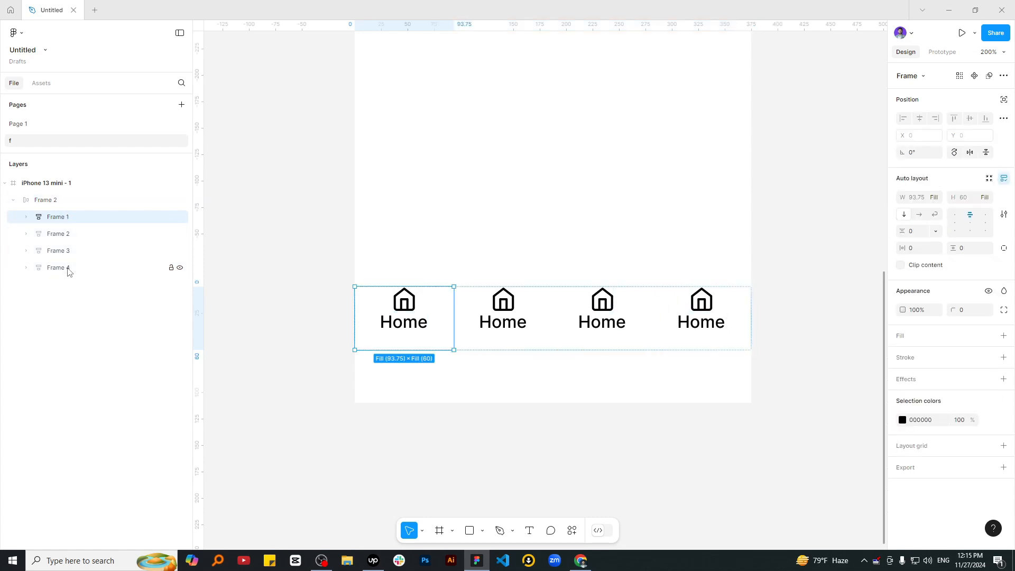
{"action": "left_click", "coordinate": [67, 267], "text": "shift"}
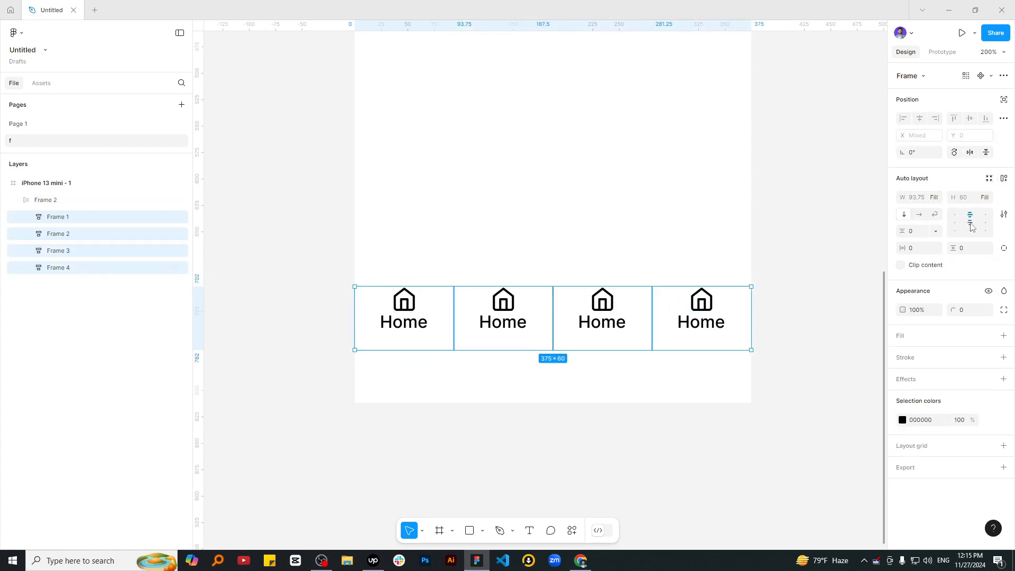
{"action": "left_click", "coordinate": [971, 226]}
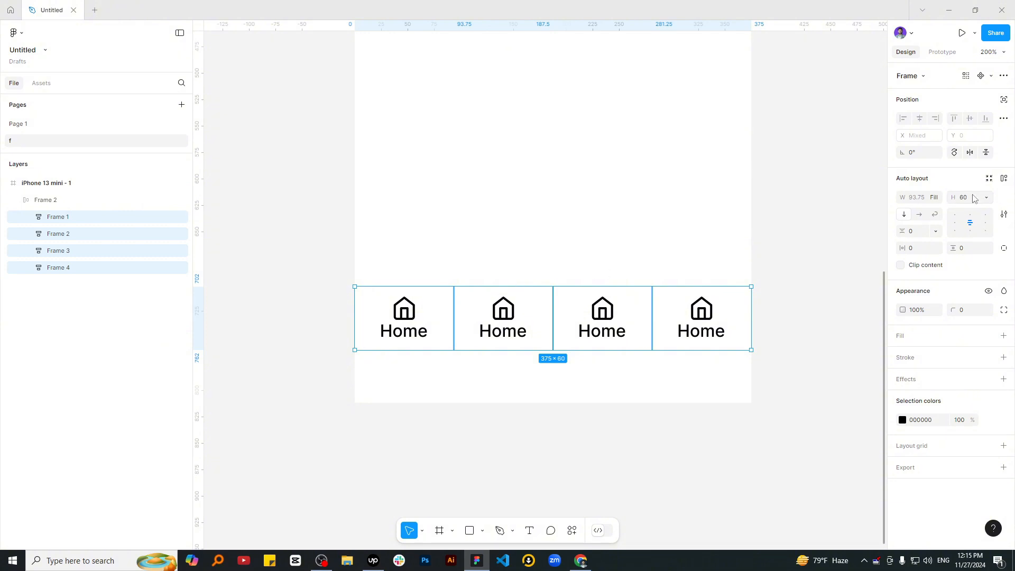
Align the bar to the bottom of the phone frame and give it a light pink fill, FFE4FB.
{"action": "left_click", "coordinate": [921, 200]}
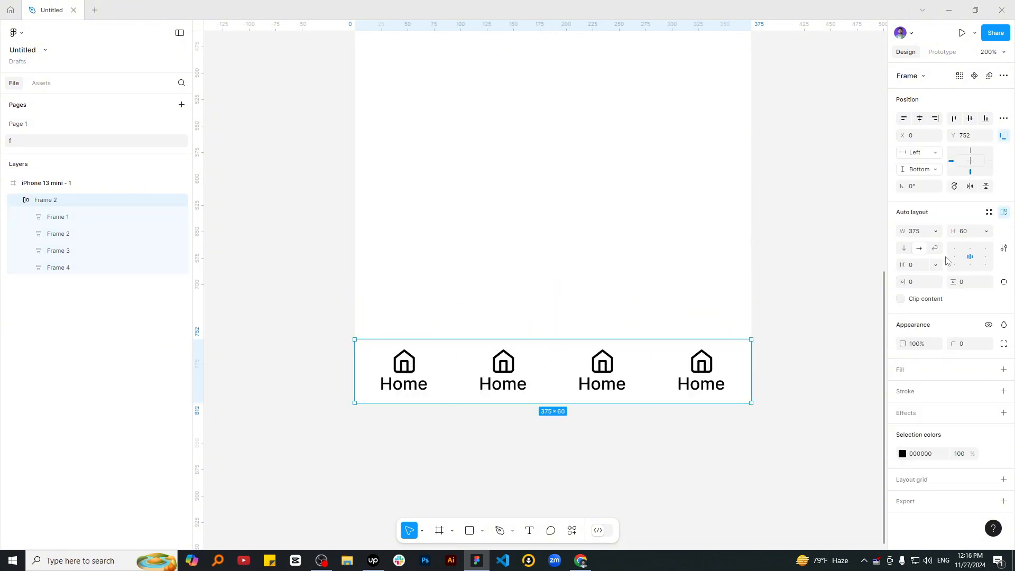
{"action": "left_click", "coordinate": [1003, 369]}
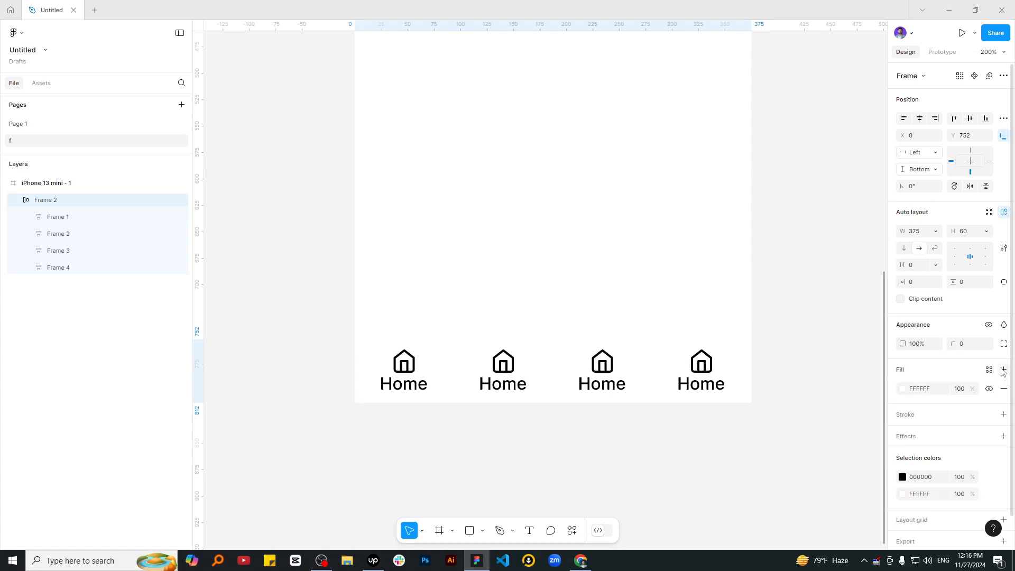
{"action": "left_click", "coordinate": [901, 389]}
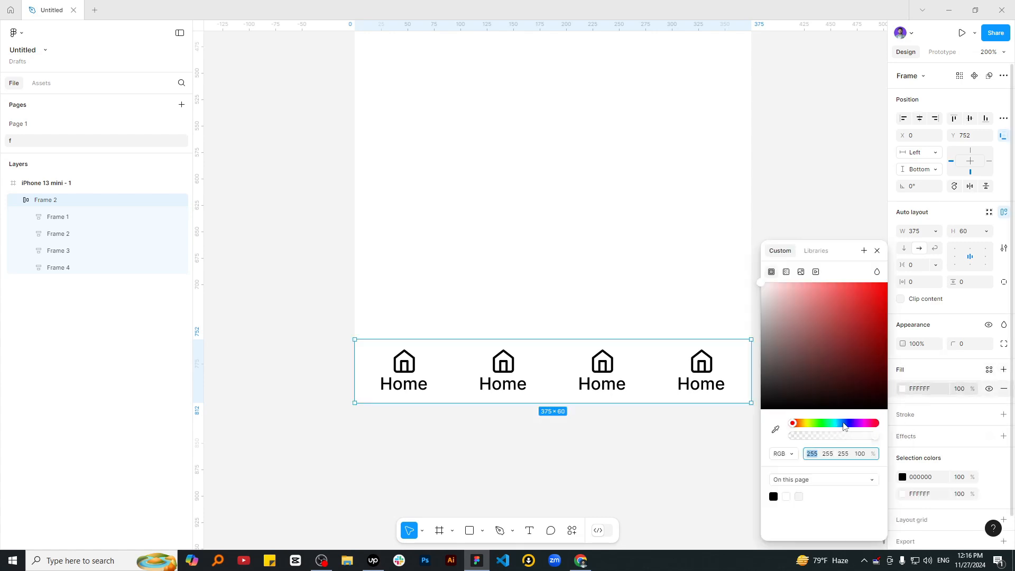
{"action": "left_click", "coordinate": [863, 423]}
{"action": "left_click_drag", "start_coordinate": [839, 331], "coordinate": [774, 280]}
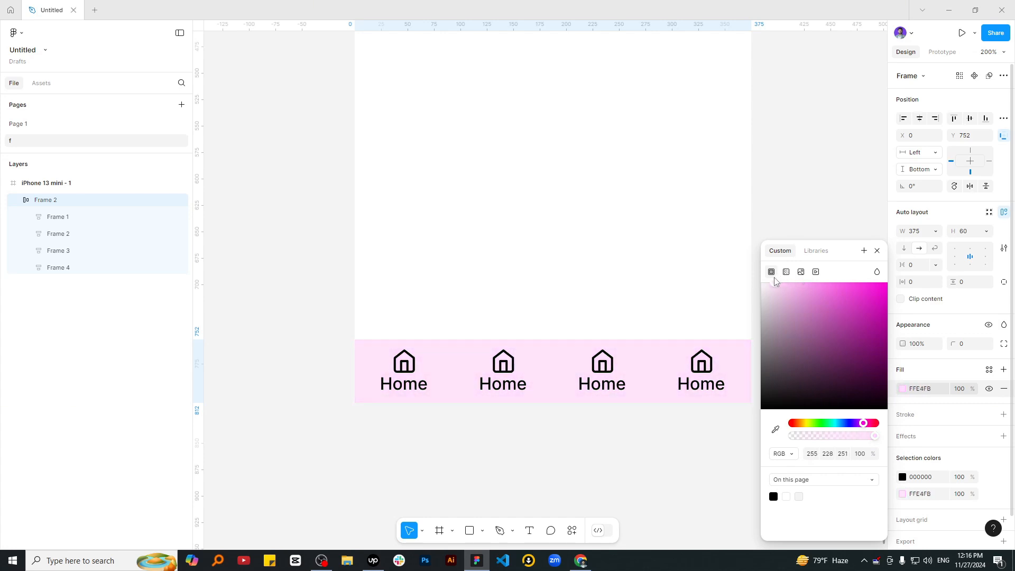
{"action": "left_click", "coordinate": [725, 181]}
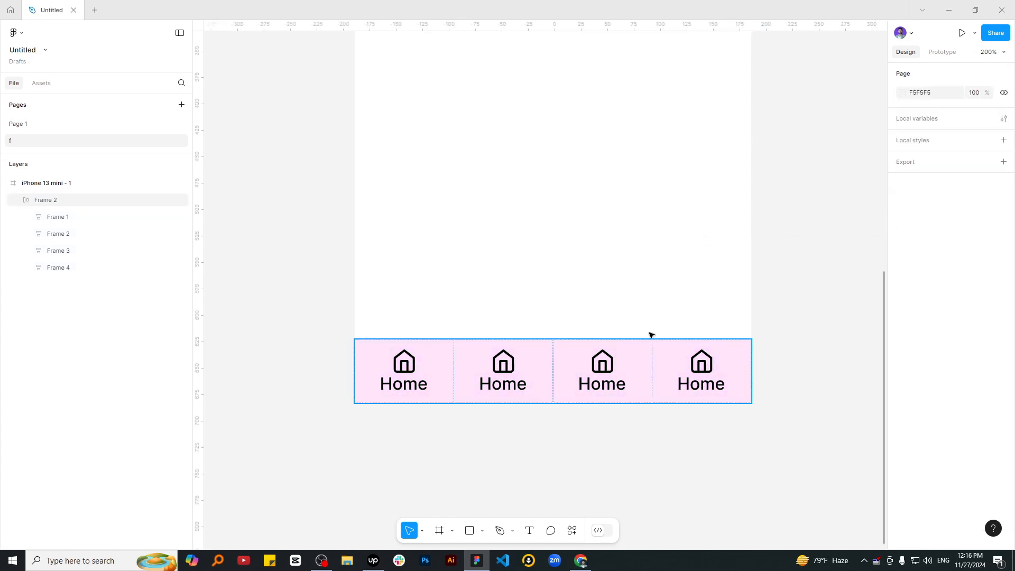
Rename the first item frame in the navigation bar as Home.
{"action": "key", "text": "ctrl+minus"}
{"action": "key", "text": "ctrl+equal"}
{"action": "left_click_drag", "start_coordinate": [584, 365], "coordinate": [569, 278]}
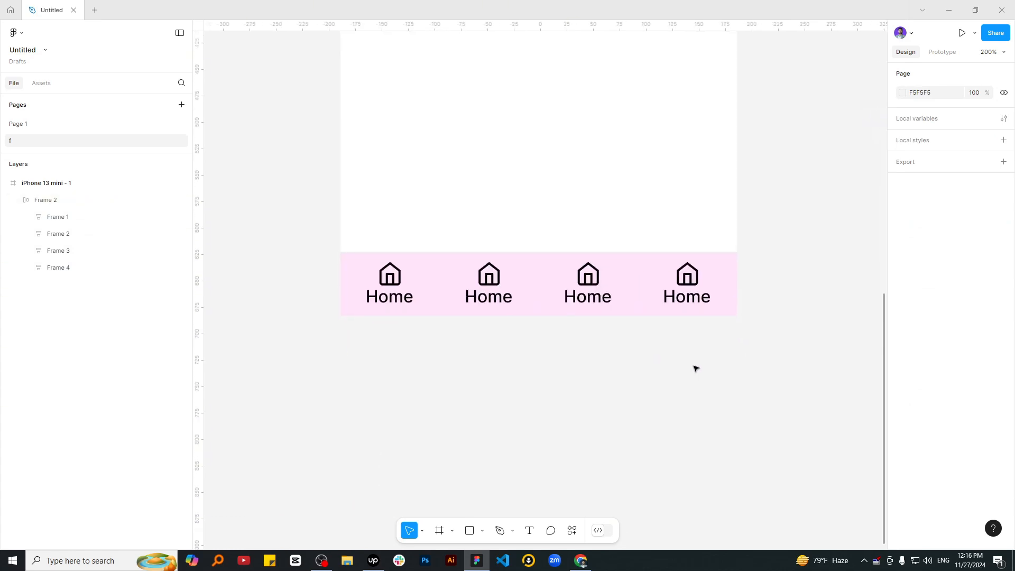
{"action": "scroll", "coordinate": [476, 343], "scroll_direction": "up", "scroll_amount": 1}
{"action": "left_click", "coordinate": [351, 291]}
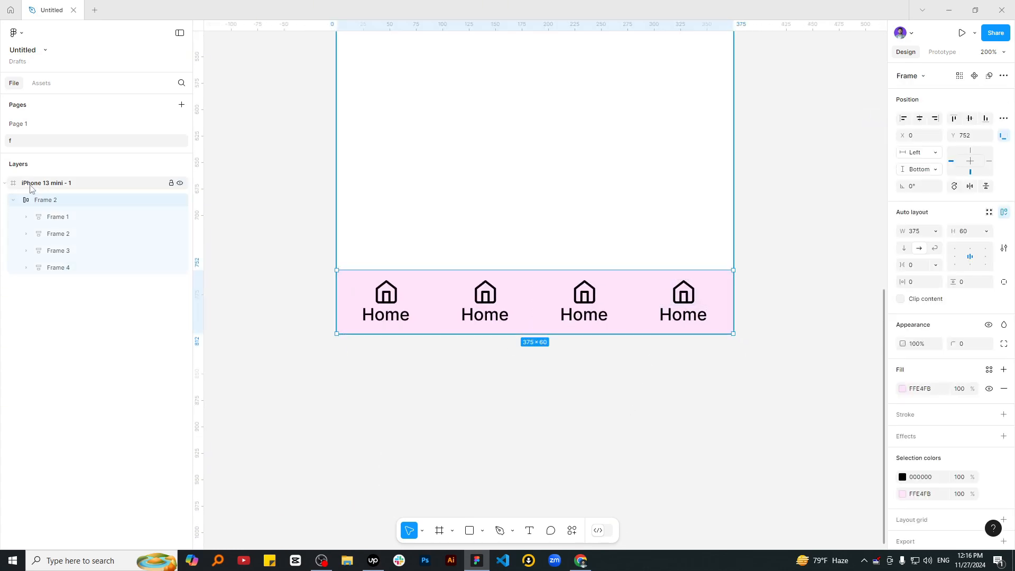
{"action": "left_click", "coordinate": [40, 219]}
{"action": "double_click", "coordinate": [45, 220]}
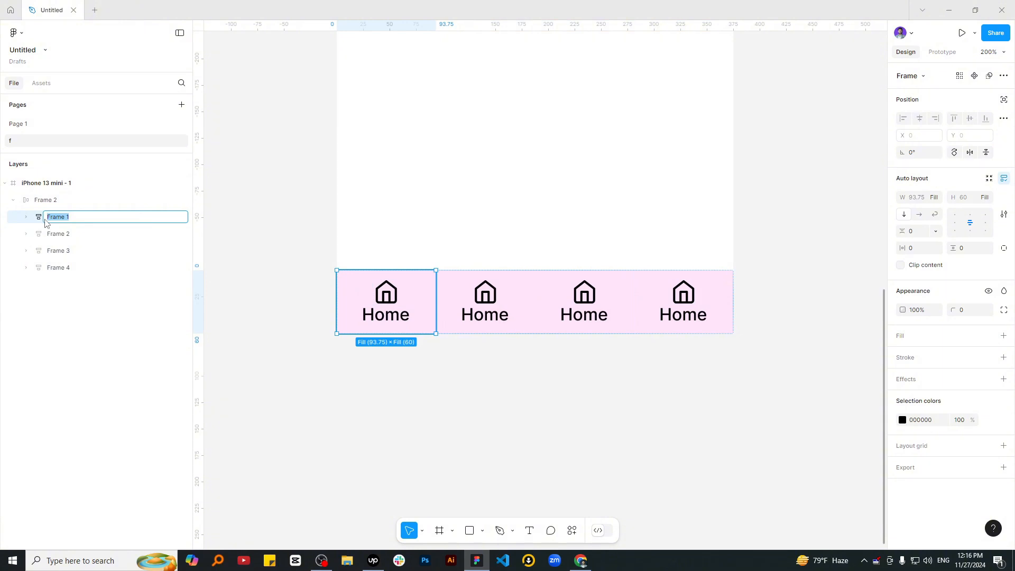
{"action": "type", "text": "Home"}
{"action": "key", "text": "Return"}
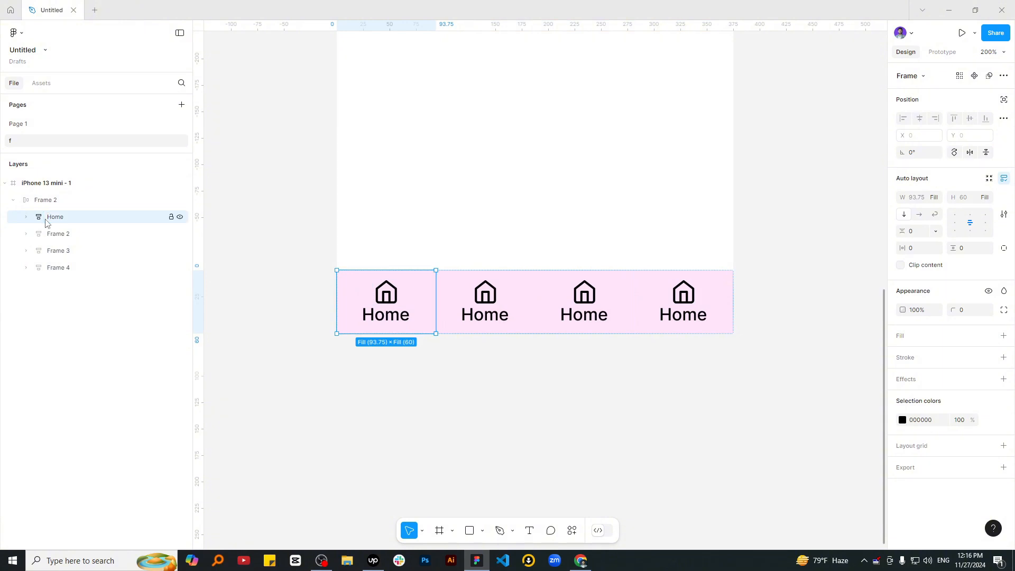
Rename the second item frame in the navigation bar as Cart.
{"action": "left_click", "coordinate": [49, 234]}
{"action": "double_click", "coordinate": [50, 235]}
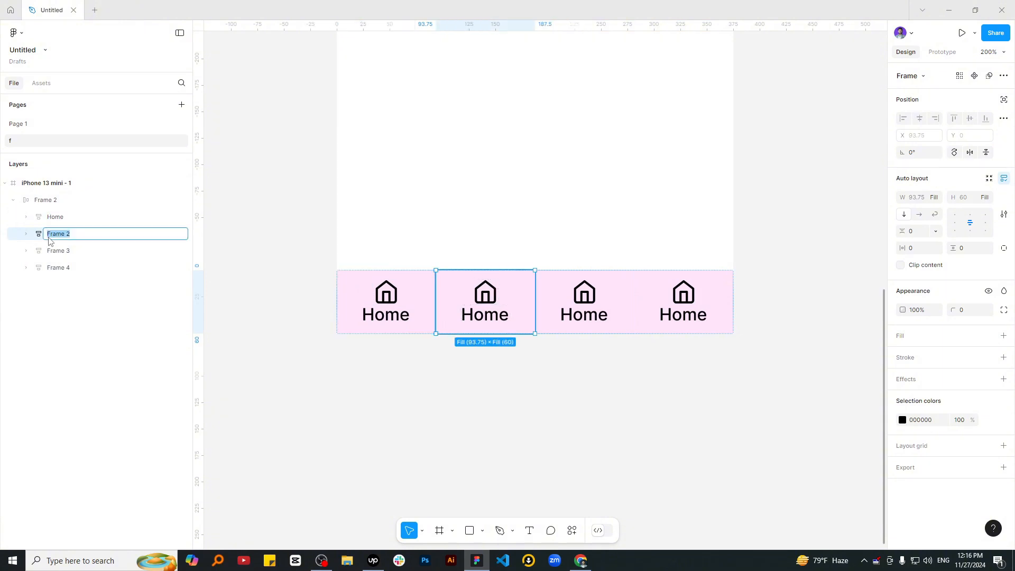
{"action": "left_click", "coordinate": [50, 87]}
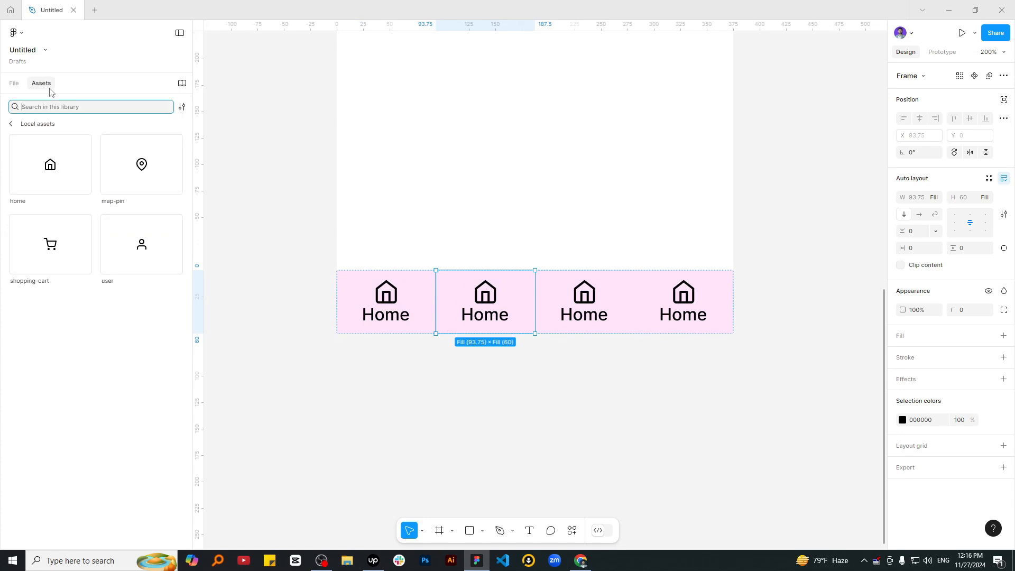
{"action": "left_click", "coordinate": [16, 85]}
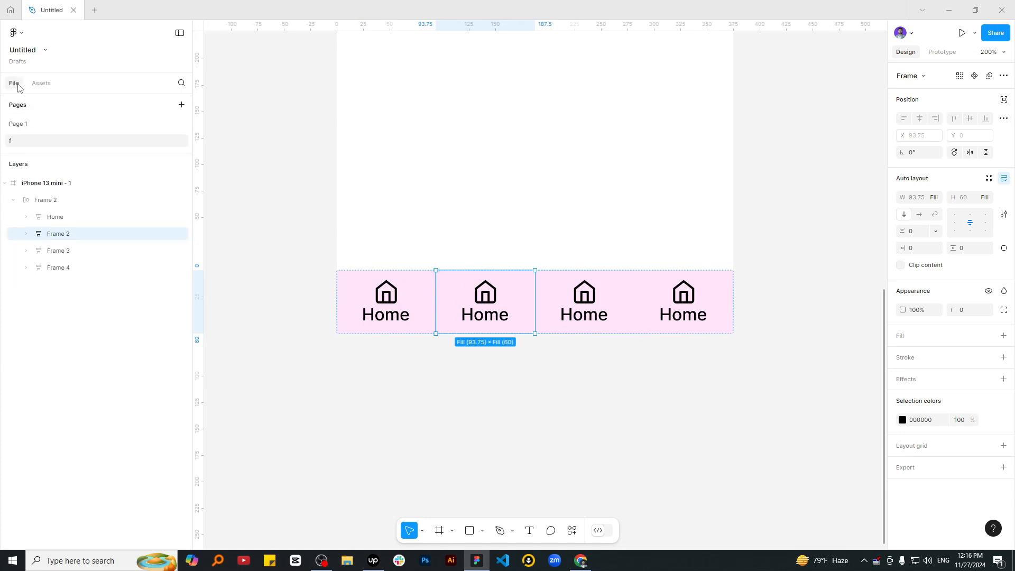
{"action": "double_click", "coordinate": [91, 235]}
{"action": "type", "text": "C"}
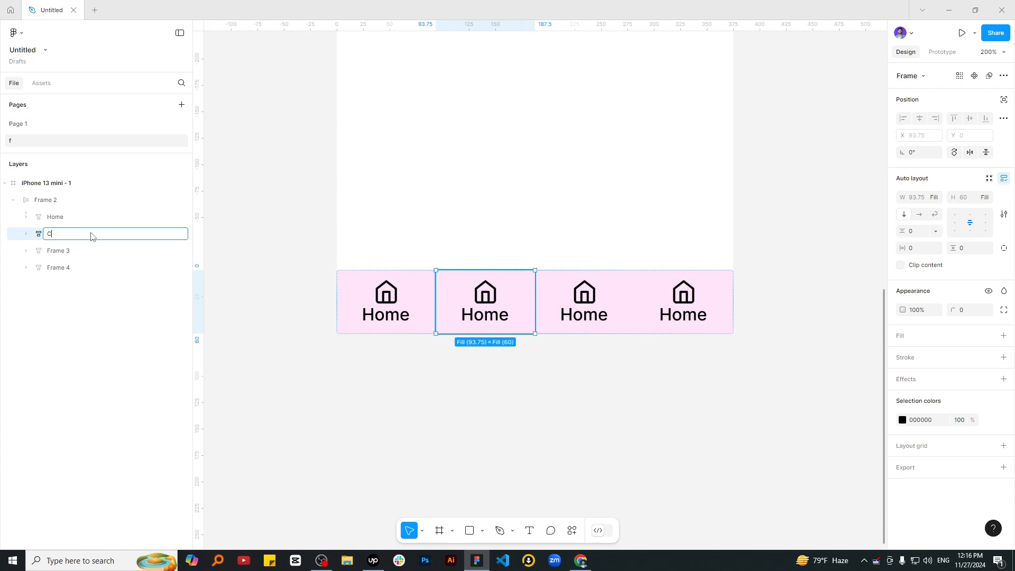
{"action": "type", "text": "art"}
{"action": "key", "text": "Return"}
Rename the third item frame as Location and the fourth item frame as Login.
{"action": "left_click", "coordinate": [79, 250]}
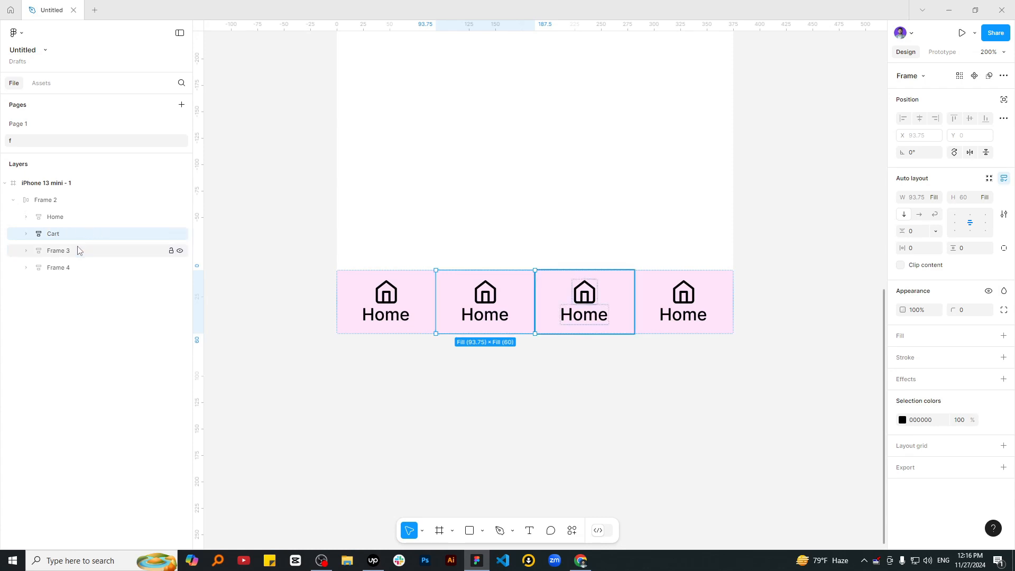
{"action": "double_click", "coordinate": [78, 252]}
{"action": "type", "text": "L"}
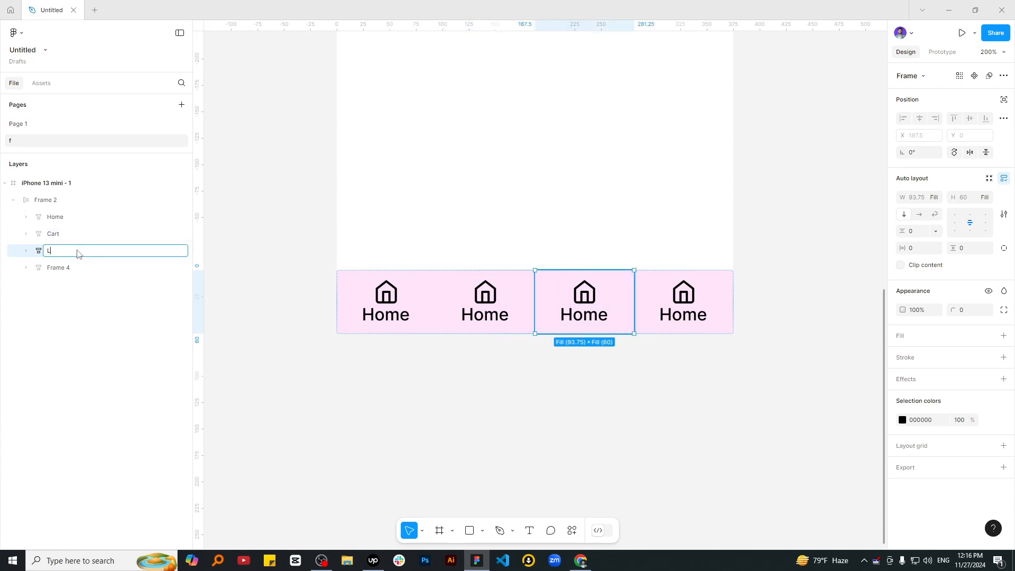
{"action": "type", "text": "ocation"}
{"action": "key", "text": "Return"}
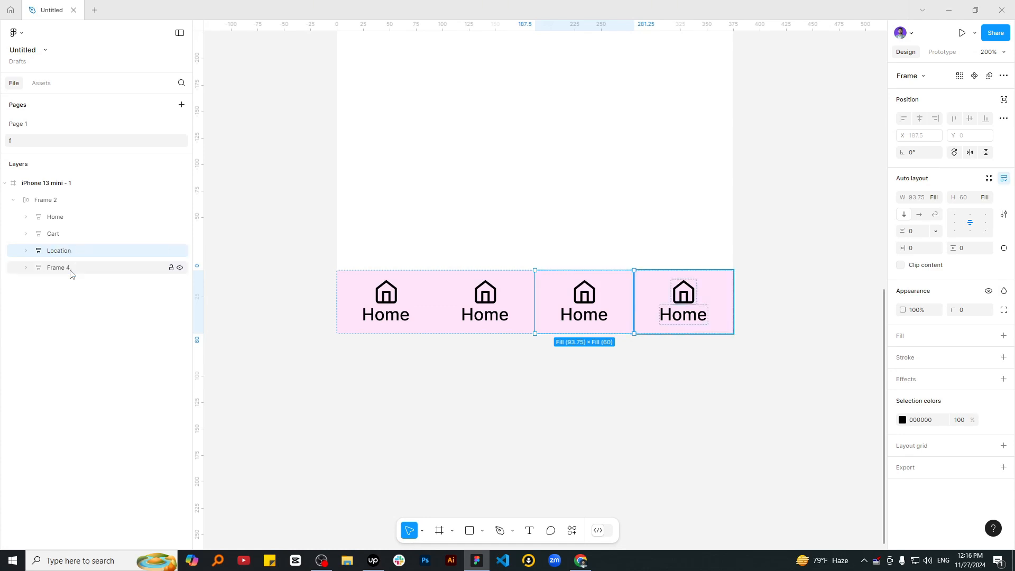
{"action": "double_click", "coordinate": [70, 268]}
{"action": "type", "text": "L"}
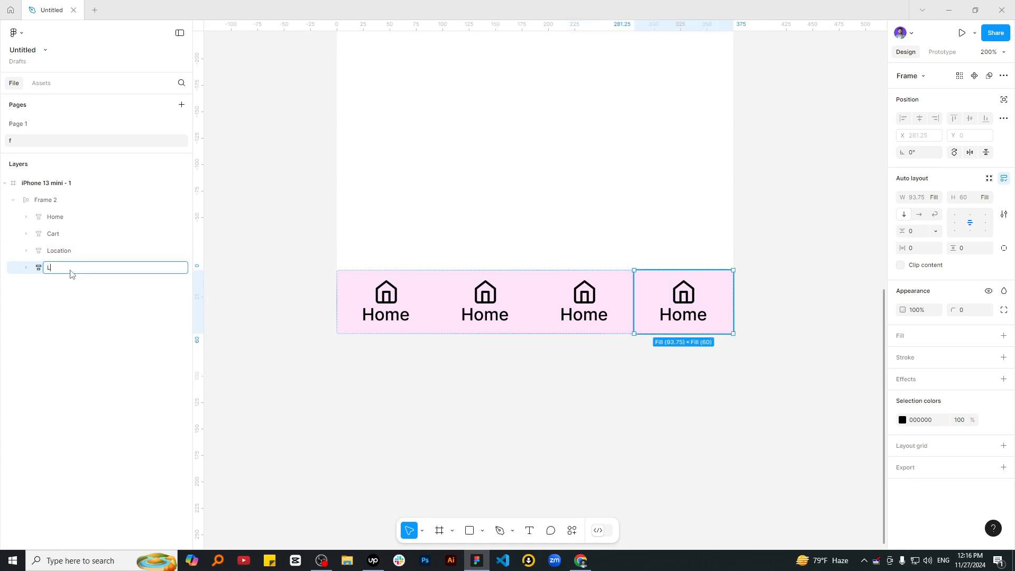
{"action": "type", "text": "ogin"}
{"action": "key", "text": "Return"}
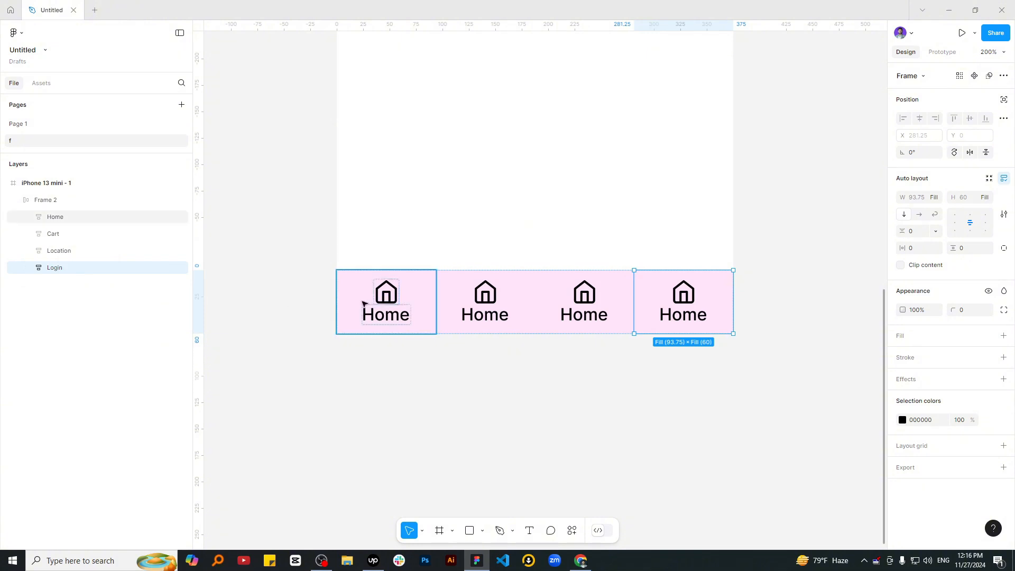
Swap the home icon instance inside the Cart item for the shopping-cart component.
{"action": "left_click", "coordinate": [58, 217]}
{"action": "left_click", "coordinate": [80, 233]}
{"action": "left_click", "coordinate": [26, 233]}
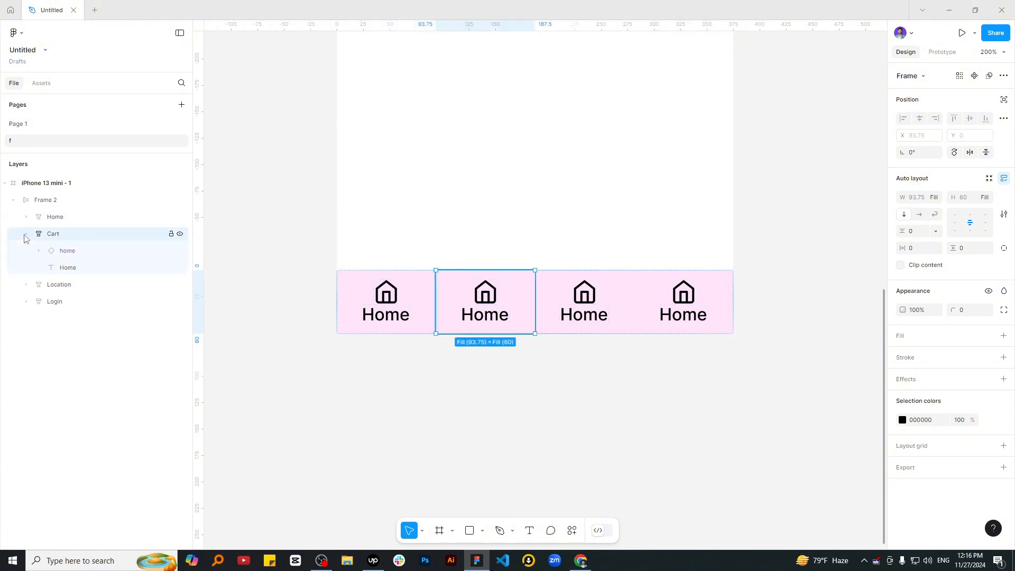
{"action": "left_click", "coordinate": [70, 251]}
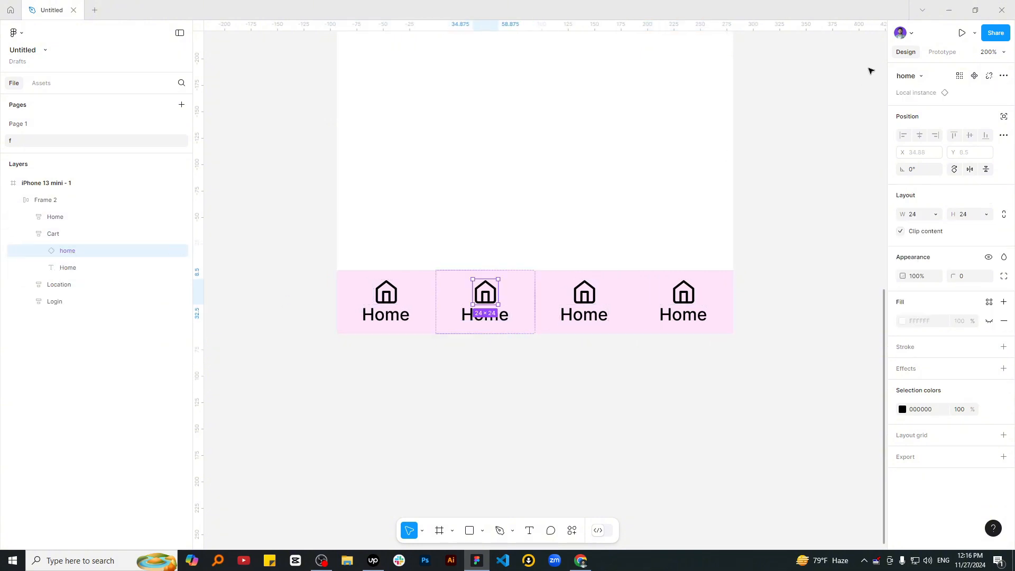
{"action": "left_click", "coordinate": [918, 78]}
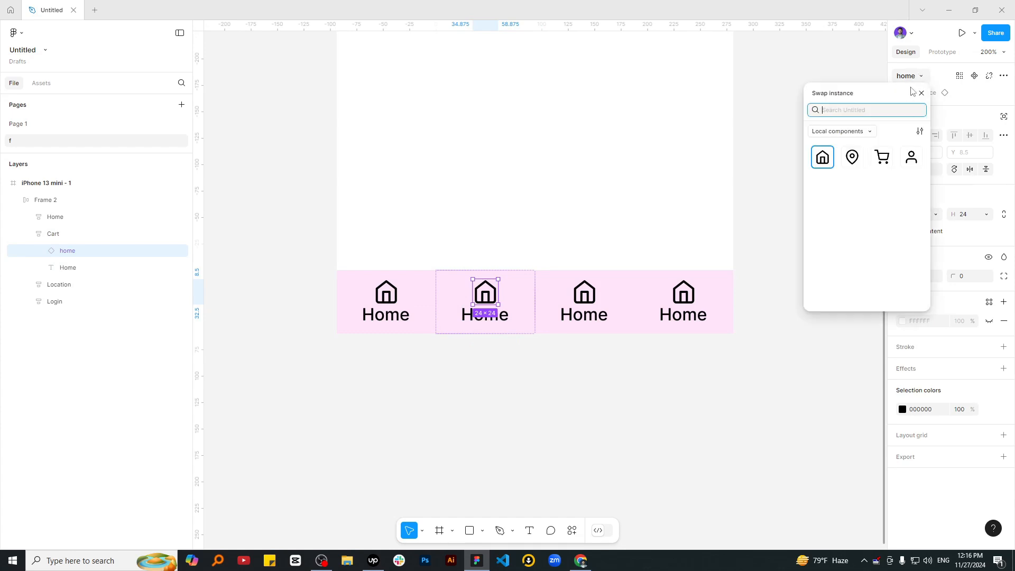
{"action": "left_click", "coordinate": [853, 156]}
{"action": "left_click", "coordinate": [914, 76]}
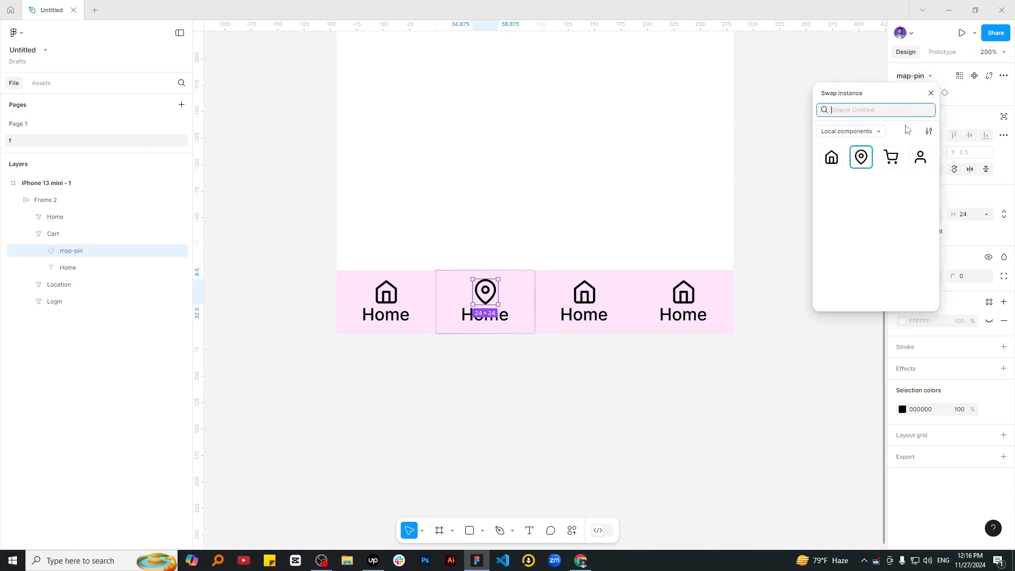
{"action": "left_click", "coordinate": [892, 156]}
Swap the home icon instance inside the Location item for the map-pin component.
{"action": "left_click", "coordinate": [607, 288]}
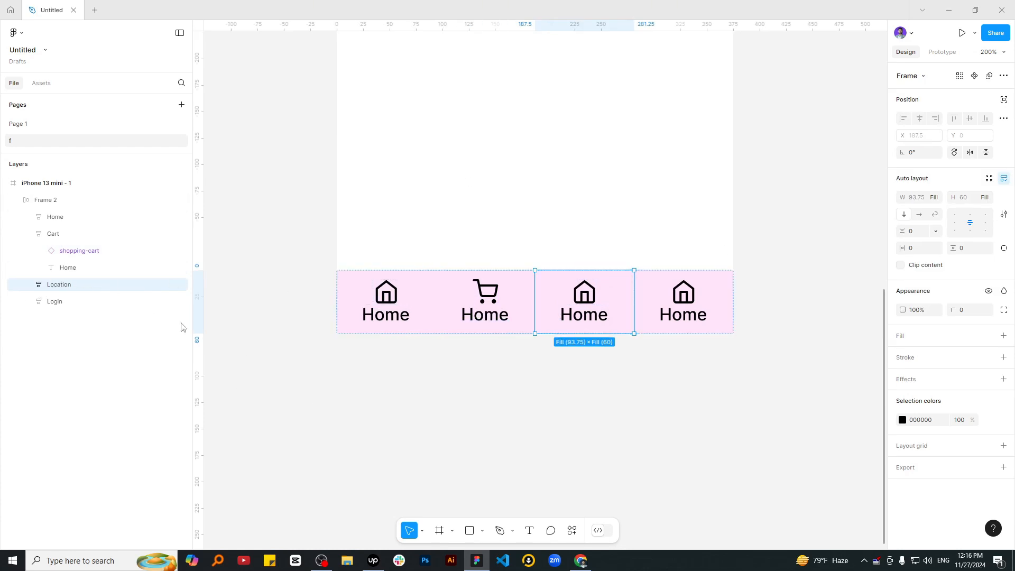
{"action": "left_click", "coordinate": [26, 285]}
{"action": "left_click", "coordinate": [39, 302]}
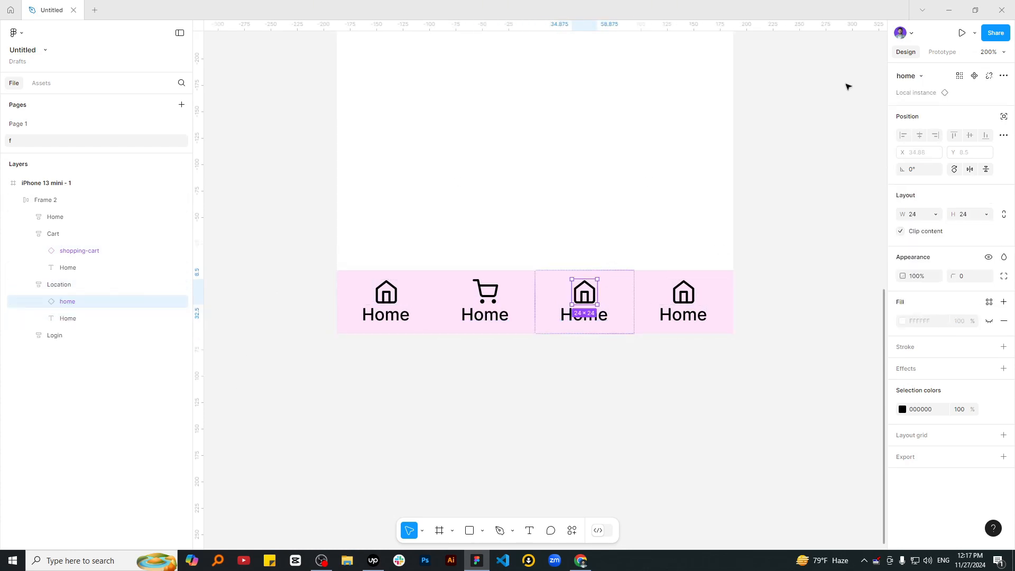
{"action": "left_click", "coordinate": [918, 77]}
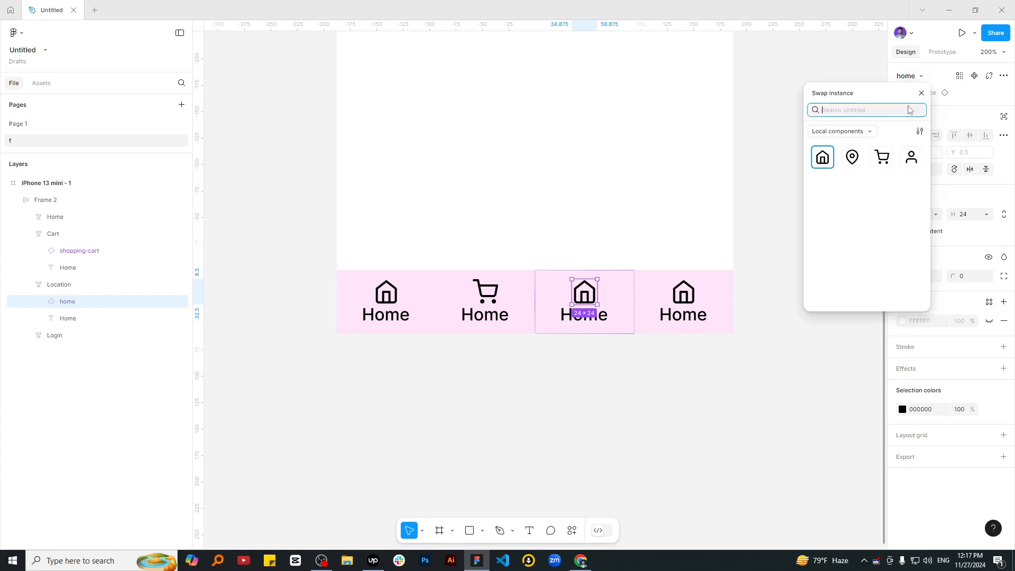
{"action": "left_click", "coordinate": [851, 157]}
Swap the home icon instance inside the Login item for the user component.
{"action": "left_click", "coordinate": [53, 335]}
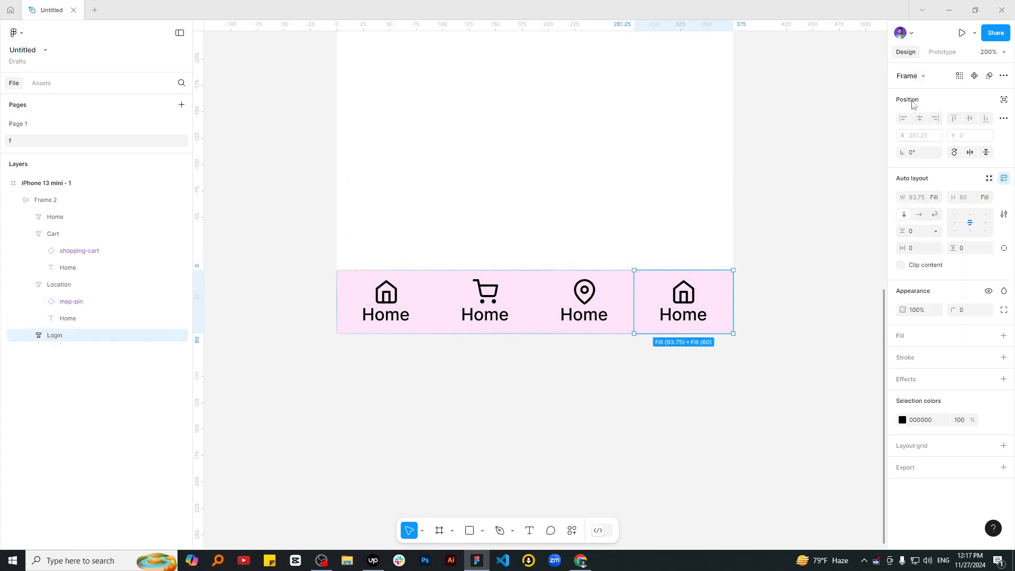
{"action": "left_click", "coordinate": [25, 337]}
{"action": "left_click", "coordinate": [60, 354]}
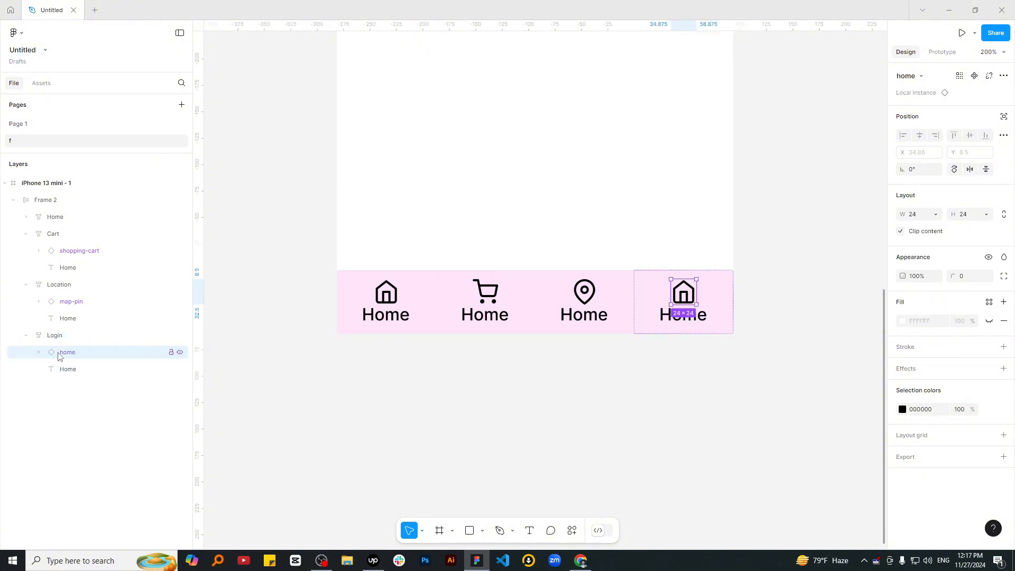
{"action": "left_click", "coordinate": [917, 79]}
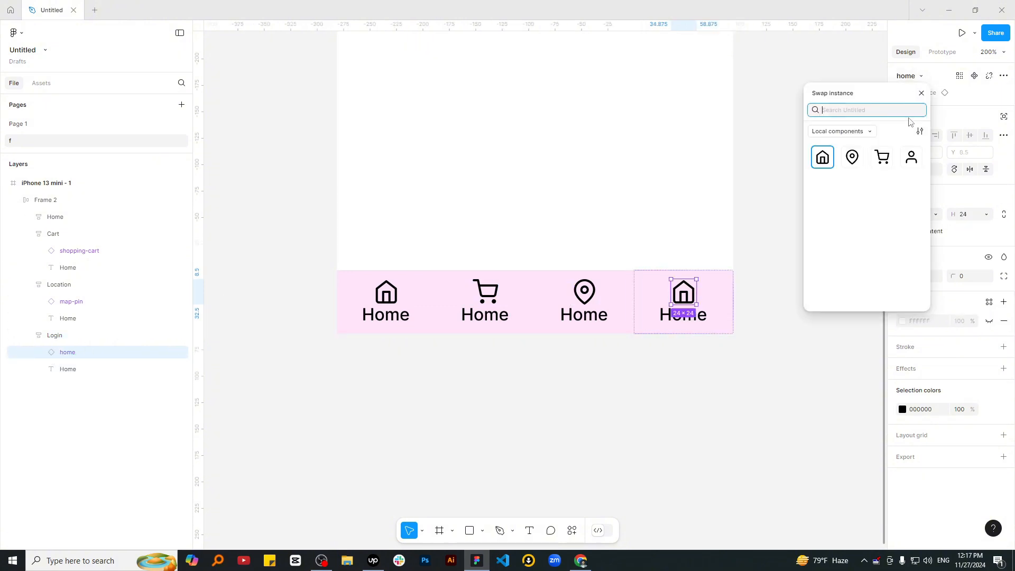
{"action": "left_click", "coordinate": [910, 157]}
{"action": "left_click", "coordinate": [766, 347]}
{"action": "scroll", "coordinate": [539, 359], "scroll_direction": "up", "scroll_amount": 2}
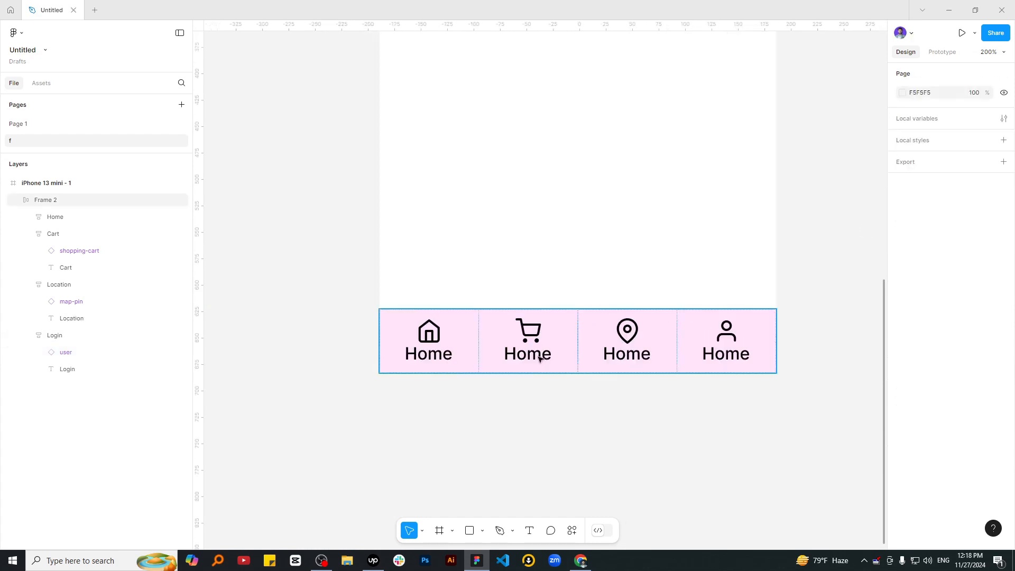
Change the label under the shopping cart icon to Cart and the one under the map pin to Location.
{"action": "left_click", "coordinate": [539, 359]}
{"action": "double_click", "coordinate": [539, 357]}
{"action": "type", "text": "Cart"}
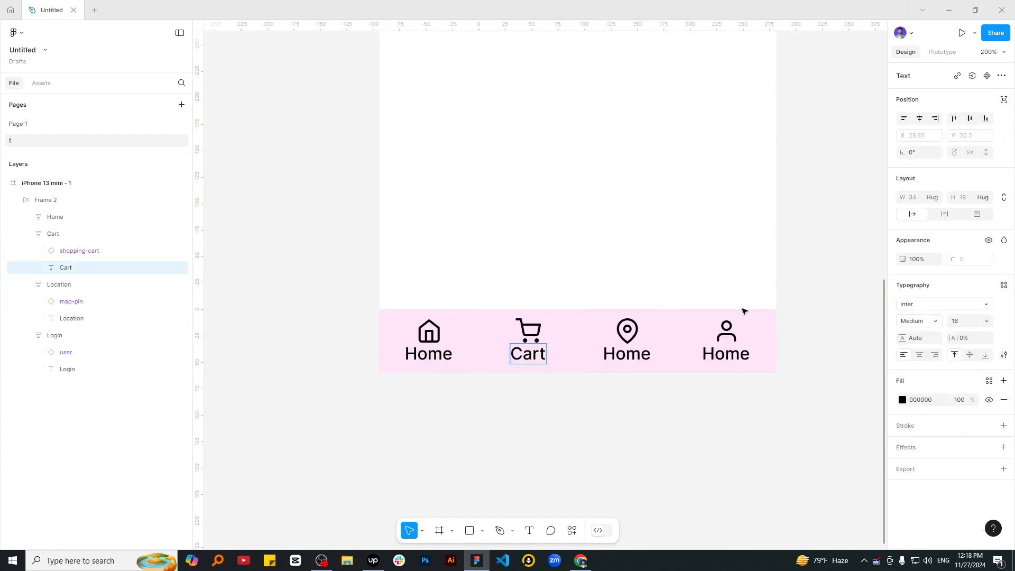
{"action": "double_click", "coordinate": [619, 356]}
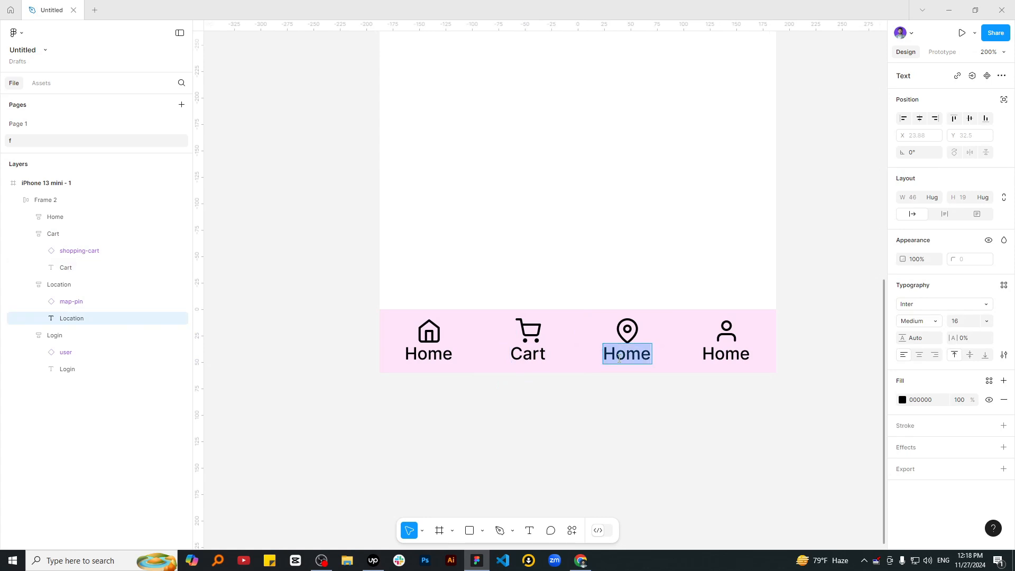
{"action": "type", "text": "Location"}
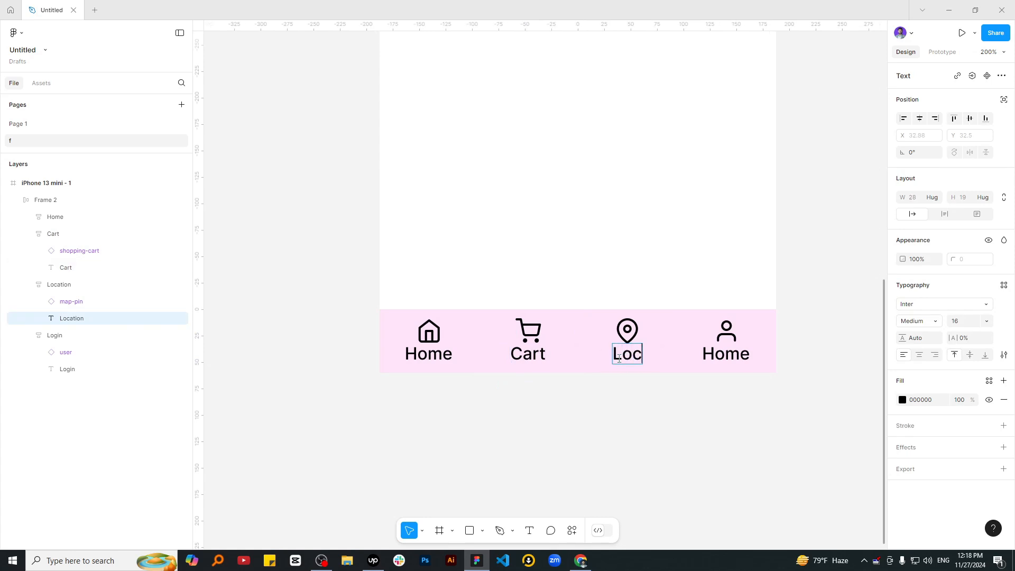
Change the label under the user icon to Login.
{"action": "double_click", "coordinate": [738, 361]}
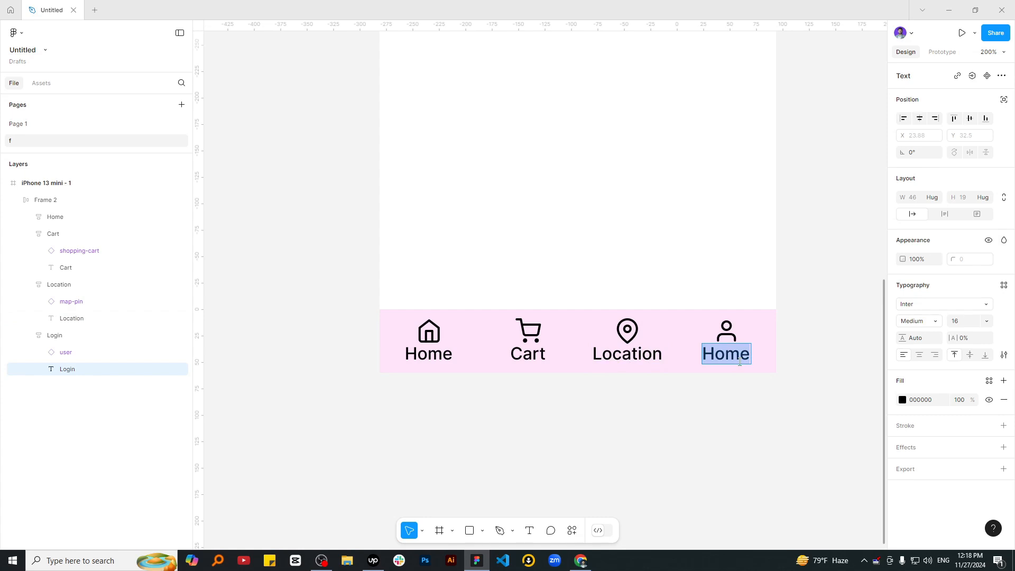
{"action": "type", "text": "Login"}
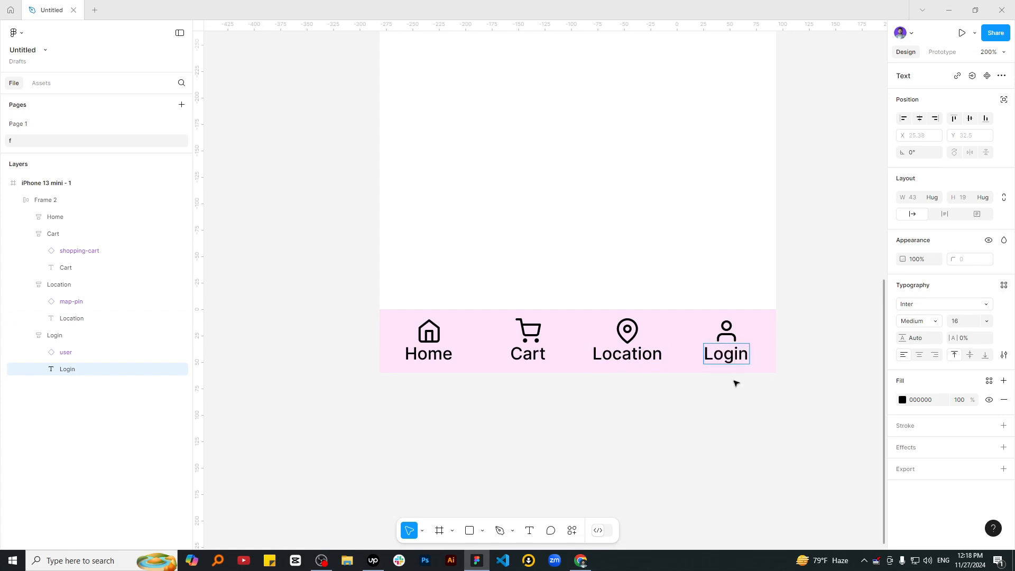
{"action": "key", "text": "Escape"}
{"action": "left_click", "coordinate": [570, 376]}
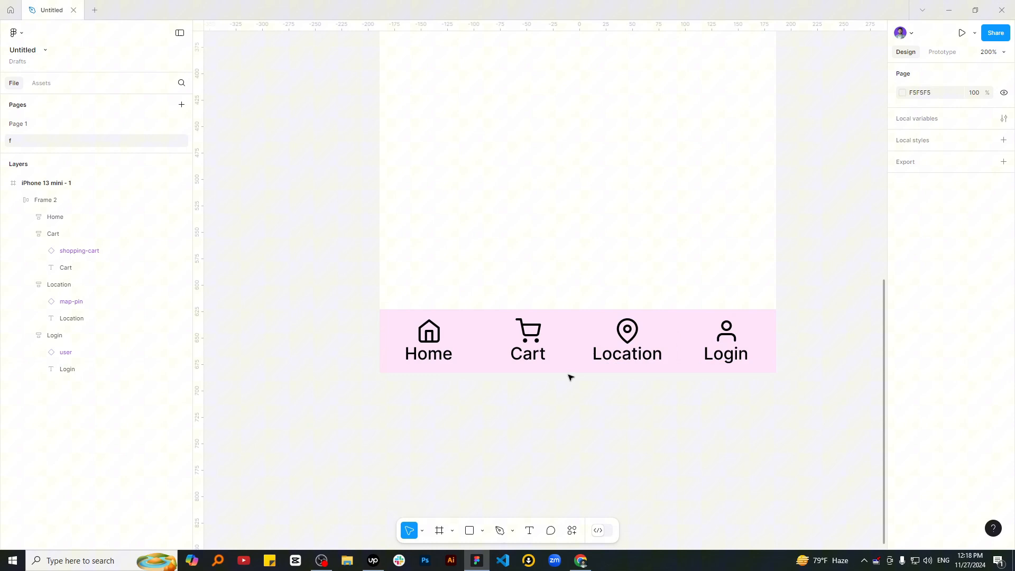
Set the vertical gap between icon and label to 1 in all four navigation items at once.
{"action": "left_click", "coordinate": [513, 320]}
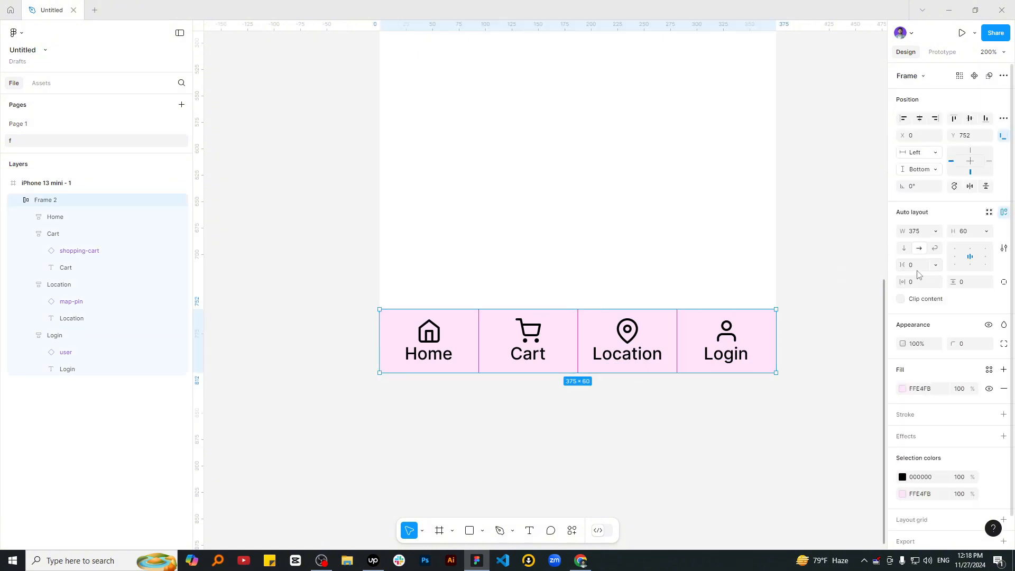
{"action": "key", "text": "Return"}
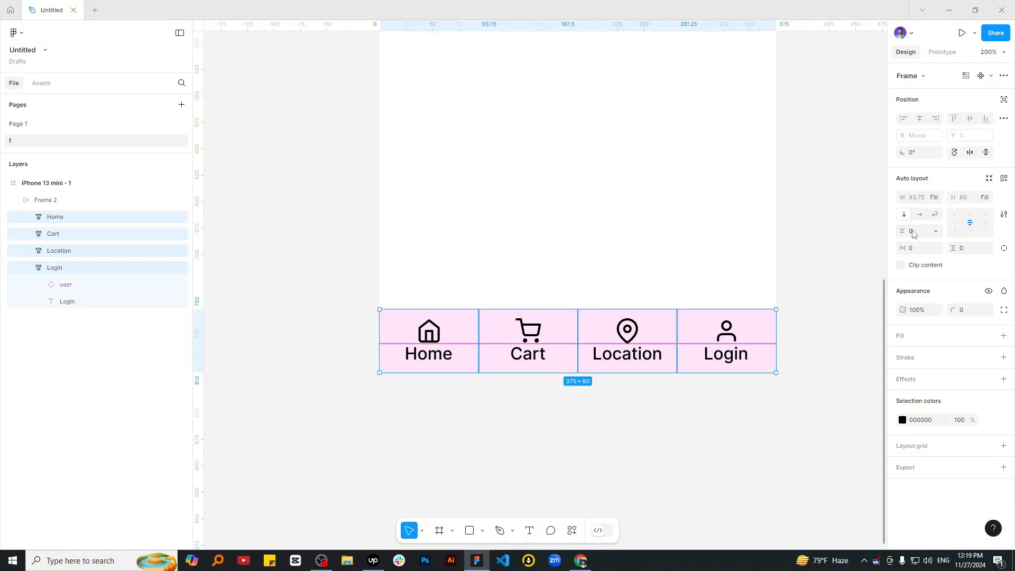
{"action": "left_click", "coordinate": [913, 232]}
{"action": "type", "text": "1"}
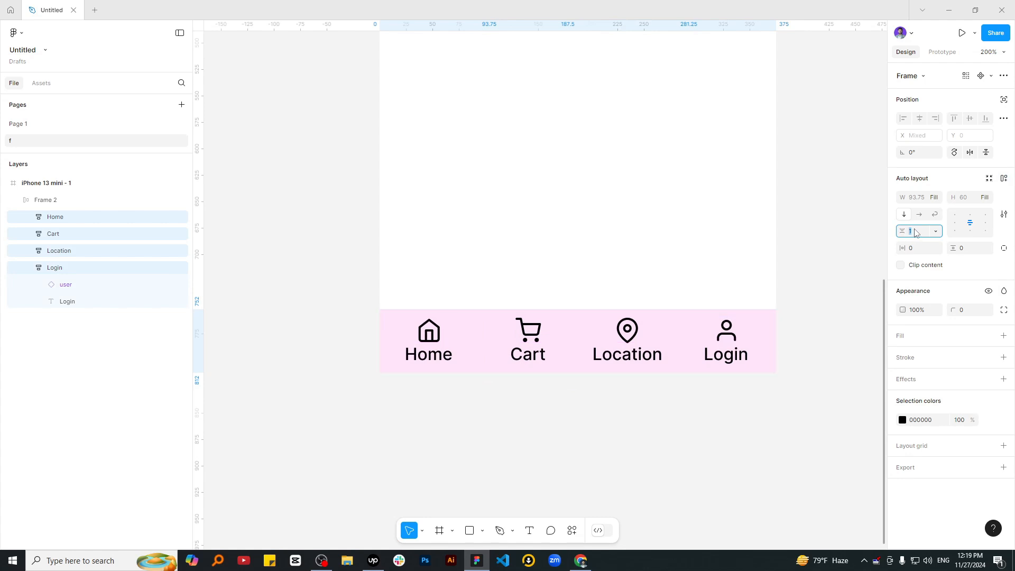
{"action": "left_click", "coordinate": [807, 351]}
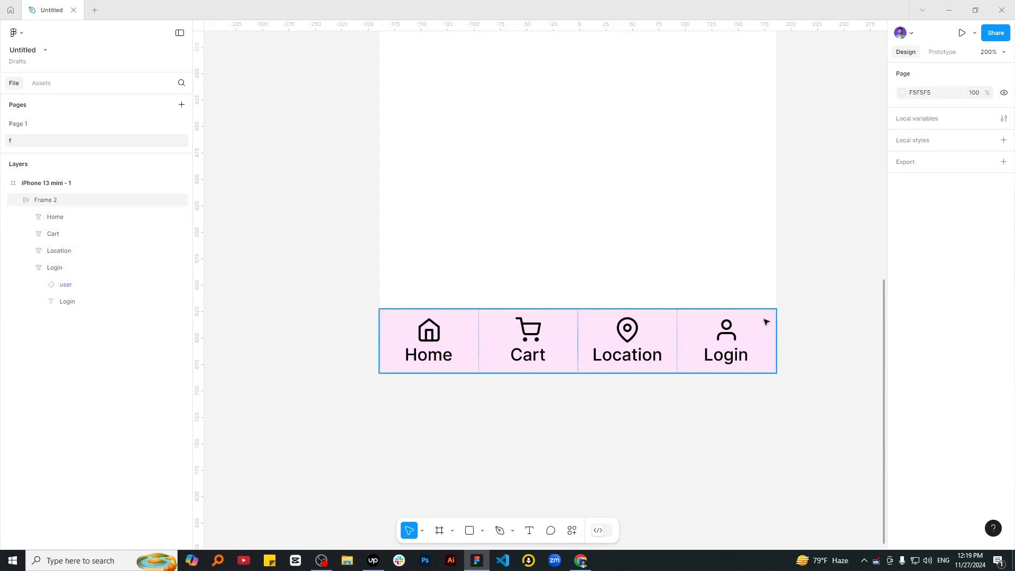
Recolor all icons and labels in the navigation bar from black to dark purple 7C2070.
{"action": "left_click", "coordinate": [765, 322]}
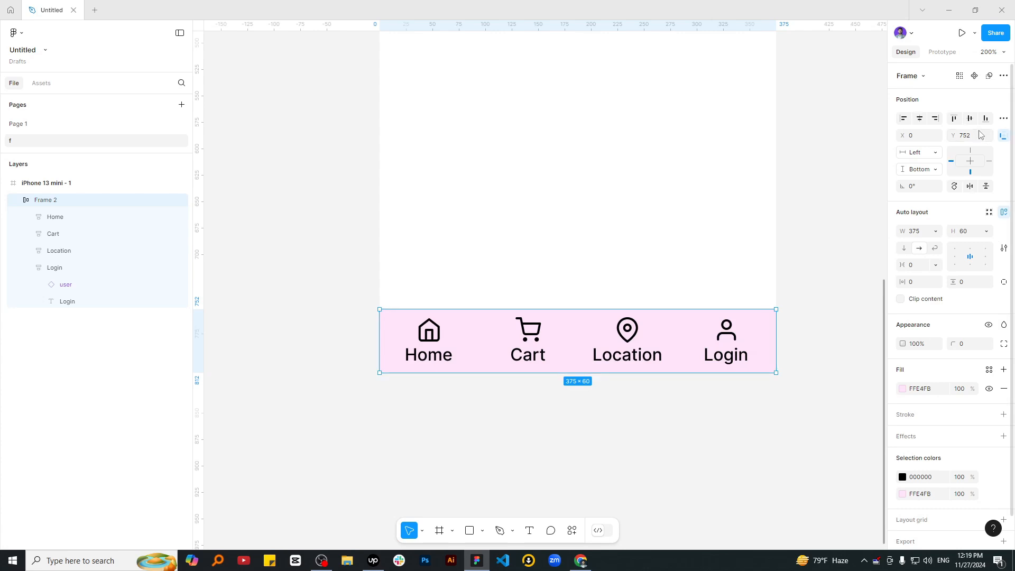
{"action": "left_click", "coordinate": [807, 300]}
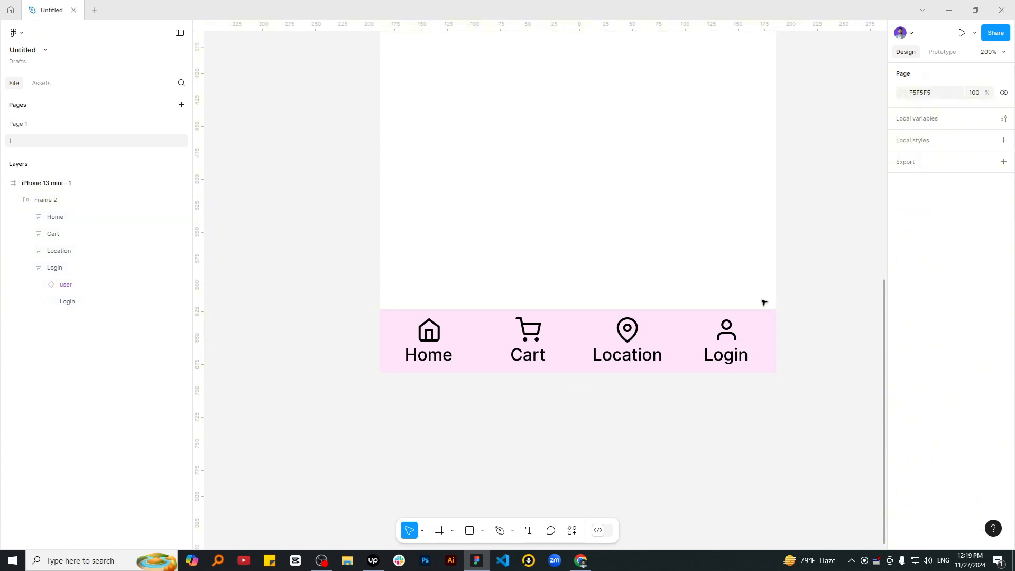
{"action": "key", "text": "ctrl+minus"}
{"action": "left_click_drag", "start_coordinate": [693, 332], "coordinate": [597, 390]}
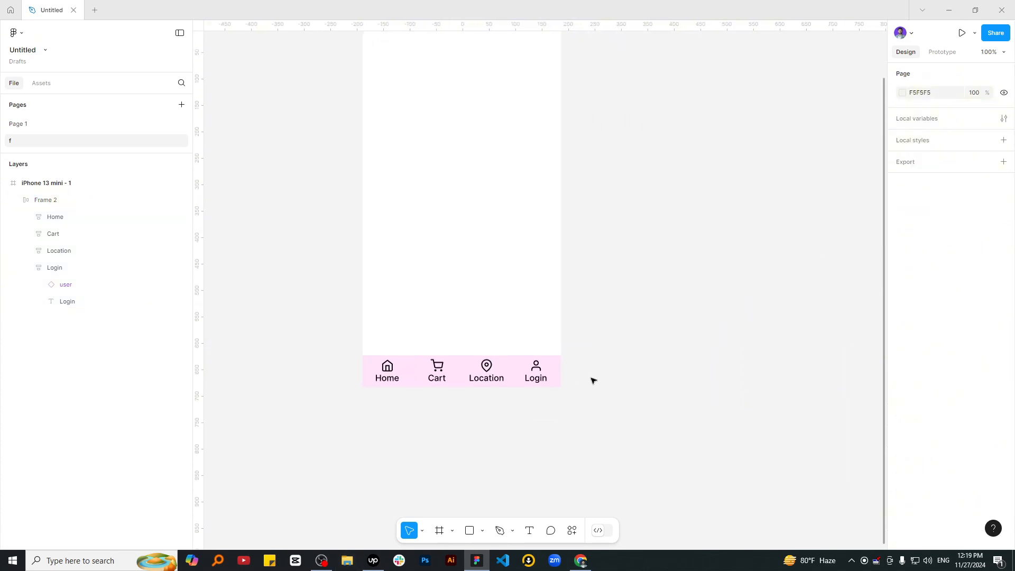
{"action": "left_click", "coordinate": [506, 370]}
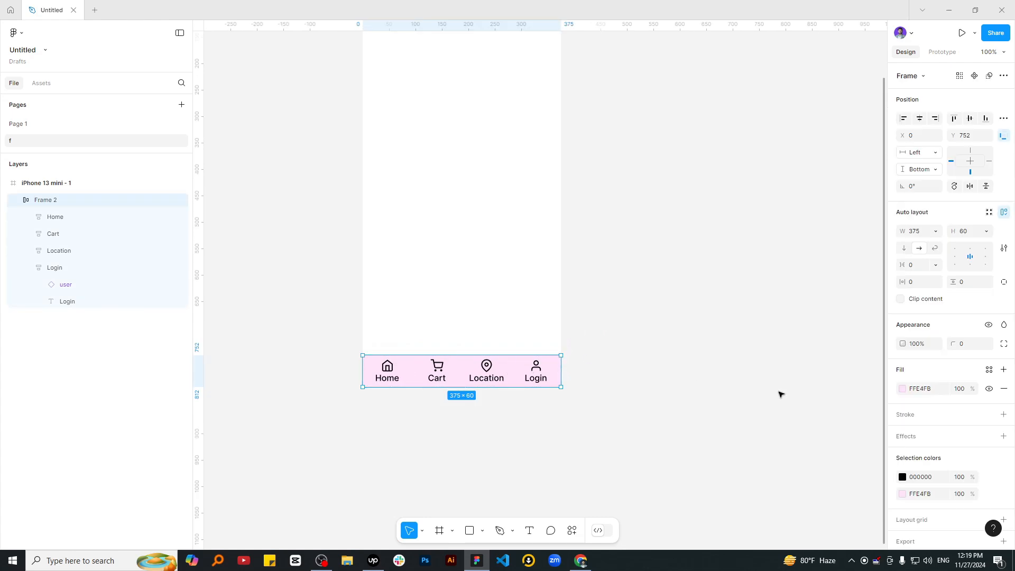
{"action": "left_click", "coordinate": [903, 478]}
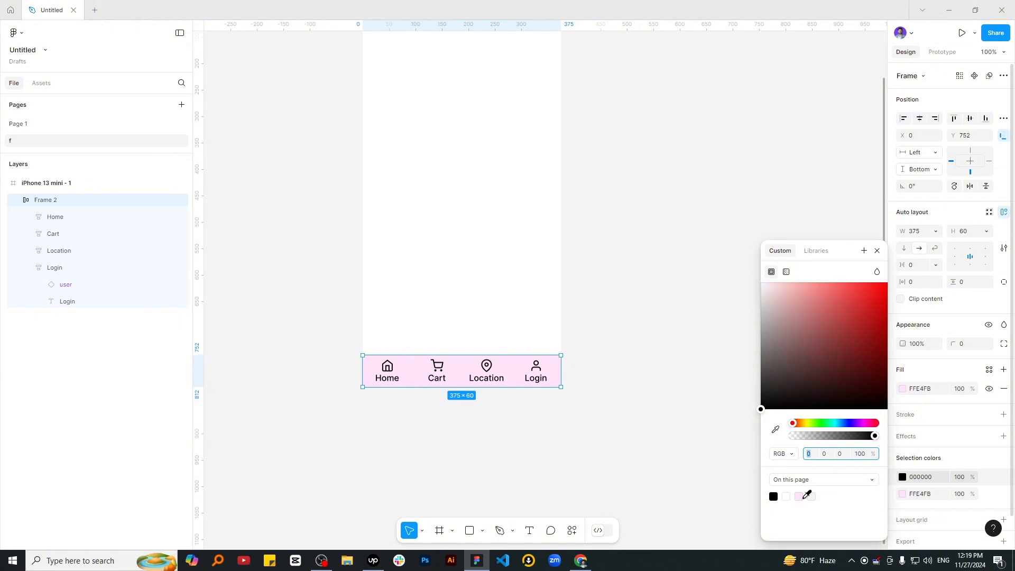
{"action": "left_click", "coordinate": [800, 497]}
{"action": "left_click_drag", "start_coordinate": [812, 322], "coordinate": [856, 354]}
{"action": "left_click", "coordinate": [609, 394]}
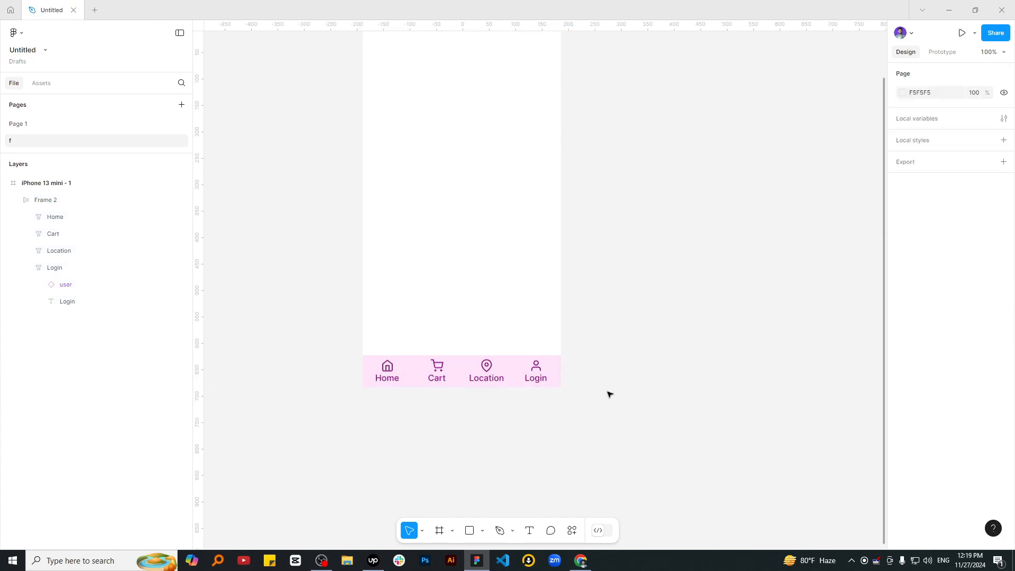
Place a copy of the whole navigation bar on the empty canvas beside the phone frame.
{"action": "key", "text": "ctrl+plus"}
{"action": "left_click_drag", "start_coordinate": [502, 456], "coordinate": [659, 295]}
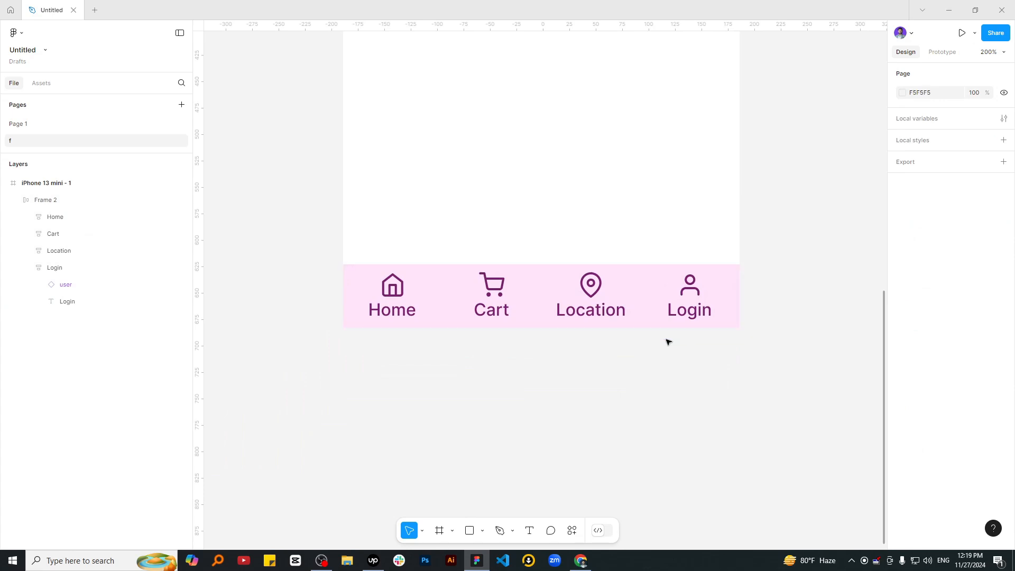
{"action": "left_click_drag", "start_coordinate": [715, 381], "coordinate": [682, 395]}
{"action": "left_click", "coordinate": [58, 216]}
{"action": "left_click", "coordinate": [71, 200]}
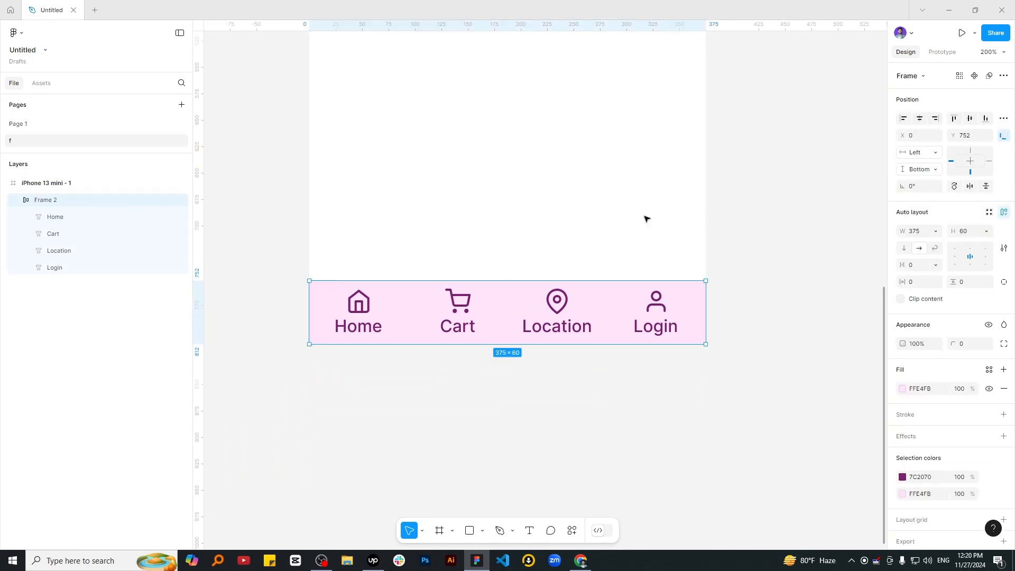
{"action": "left_click_drag", "start_coordinate": [760, 198], "coordinate": [365, 415]}
{"action": "scroll", "coordinate": [611, 254], "scroll_direction": "right", "scroll_amount": 3}
{"action": "left_click", "coordinate": [575, 206]}
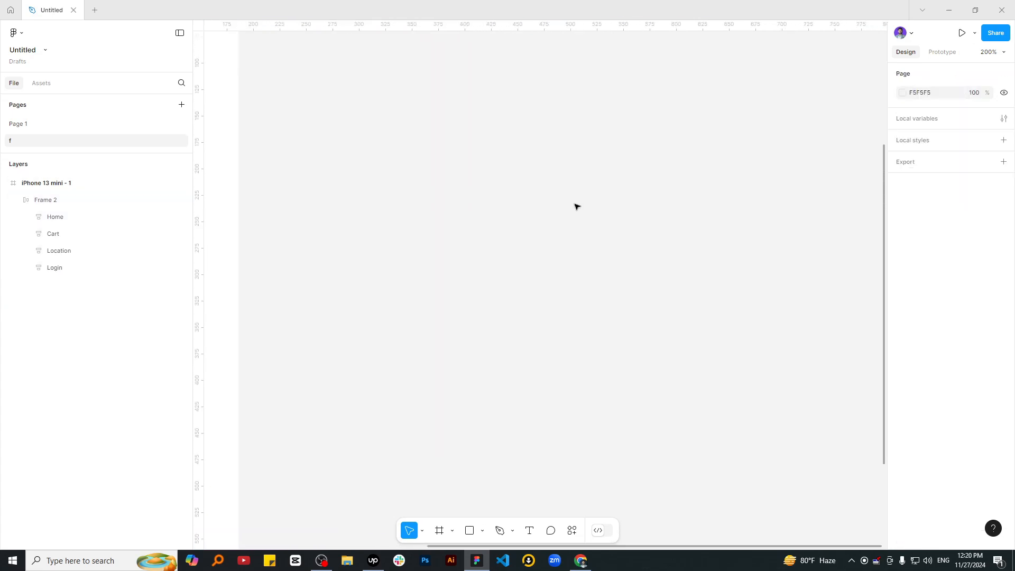
{"action": "key", "text": "ctrl+v"}
{"action": "left_click_drag", "start_coordinate": [354, 249], "coordinate": [420, 193]}
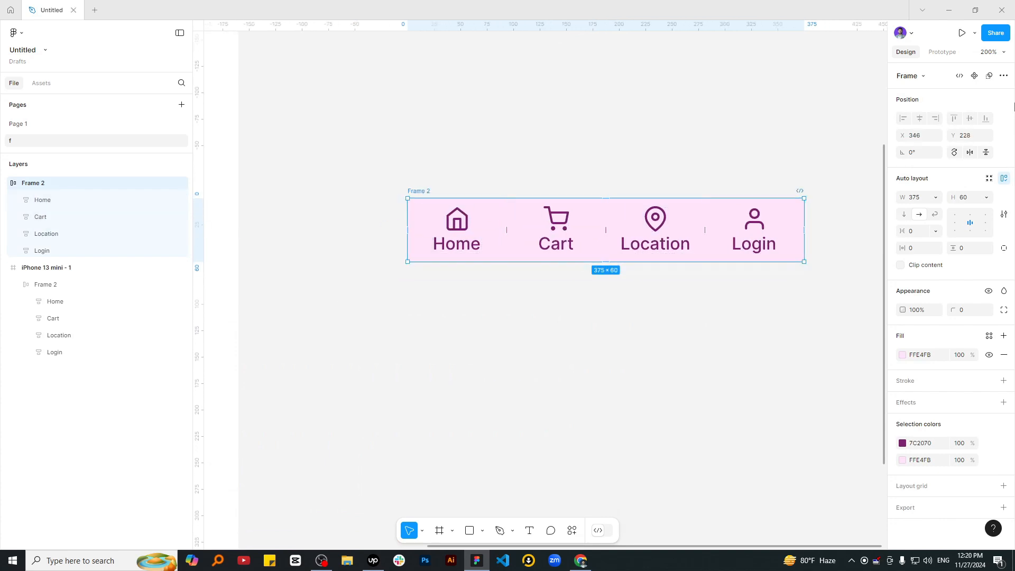
Turn the copied navigation bar into a component and add three more variants to it.
{"action": "left_click", "coordinate": [974, 76]}
{"action": "left_click_drag", "start_coordinate": [772, 344], "coordinate": [736, 244]}
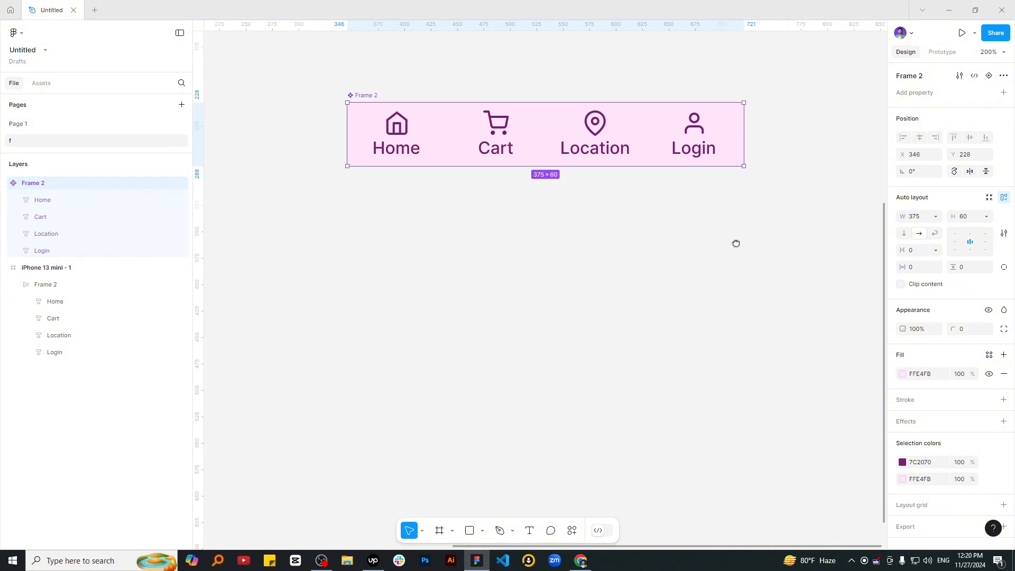
{"action": "left_click", "coordinate": [988, 77]}
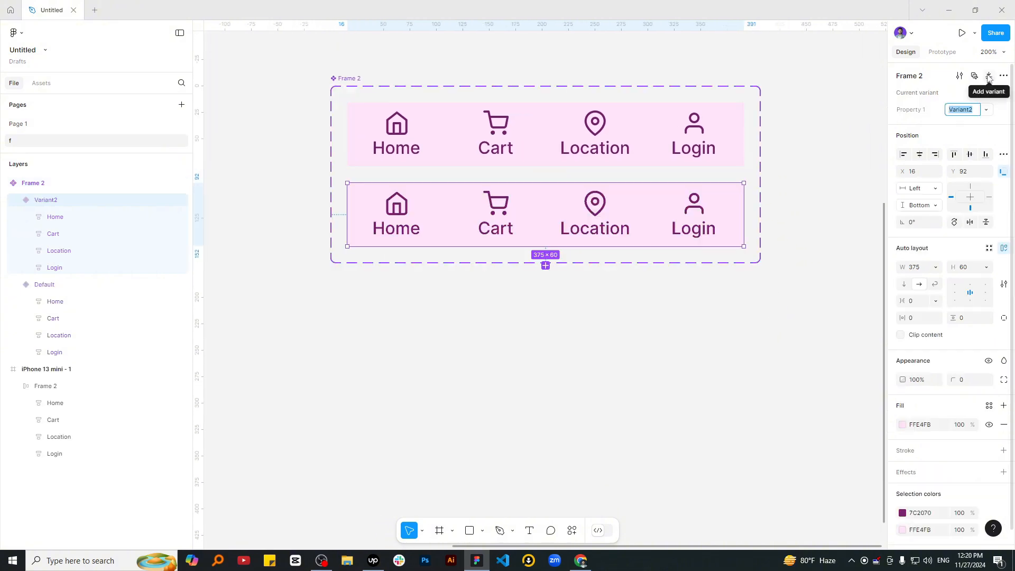
{"action": "left_click", "coordinate": [545, 265]}
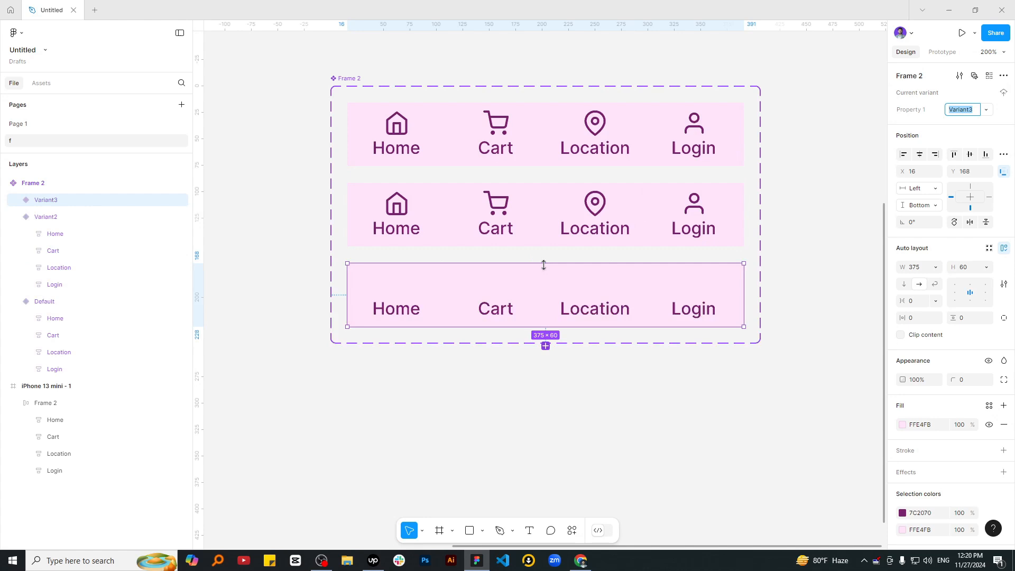
{"action": "left_click", "coordinate": [545, 346]}
{"action": "left_click", "coordinate": [807, 294]}
Make the Cart icon and label white (FFFFFF) in the second variant.
{"action": "left_click", "coordinate": [414, 109]}
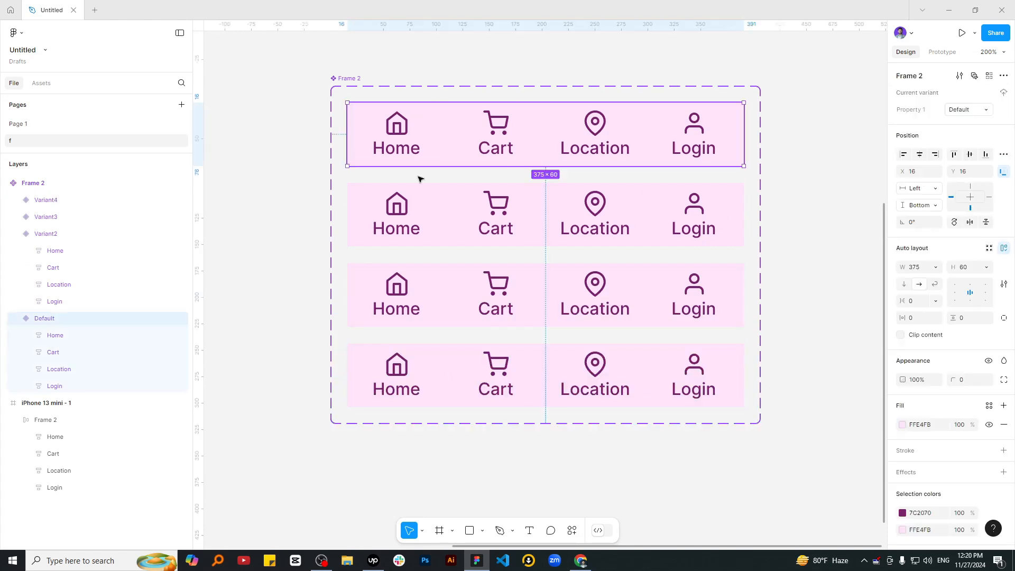
{"action": "left_click", "coordinate": [464, 207]}
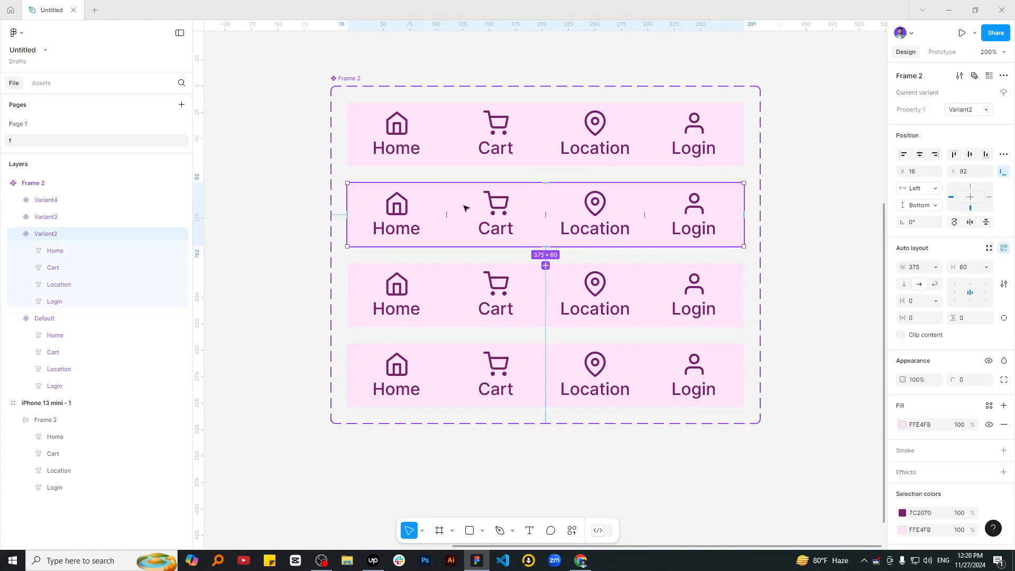
{"action": "left_click", "coordinate": [77, 263]}
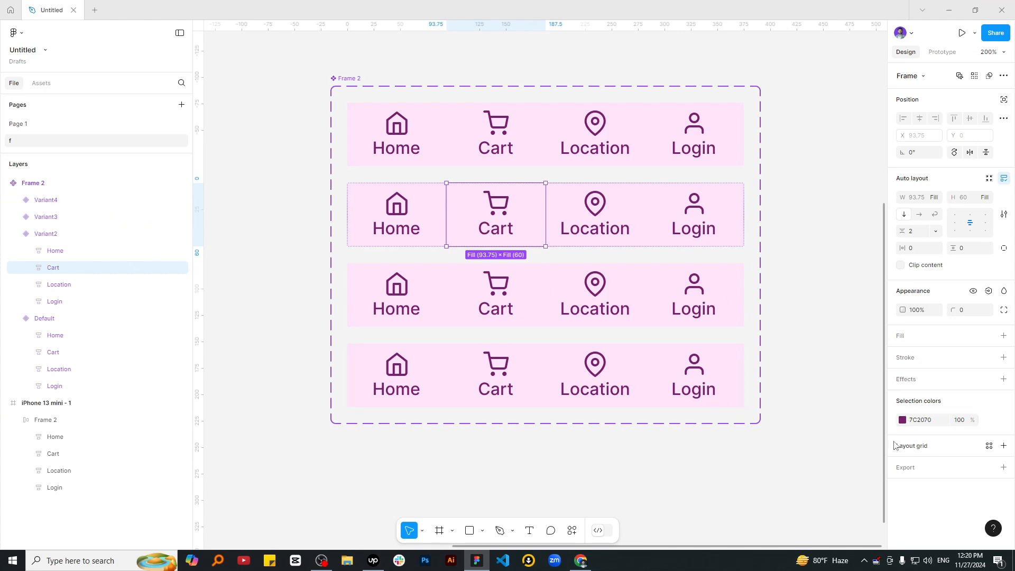
{"action": "left_click", "coordinate": [902, 420]}
{"action": "left_click_drag", "start_coordinate": [819, 327], "coordinate": [761, 283]}
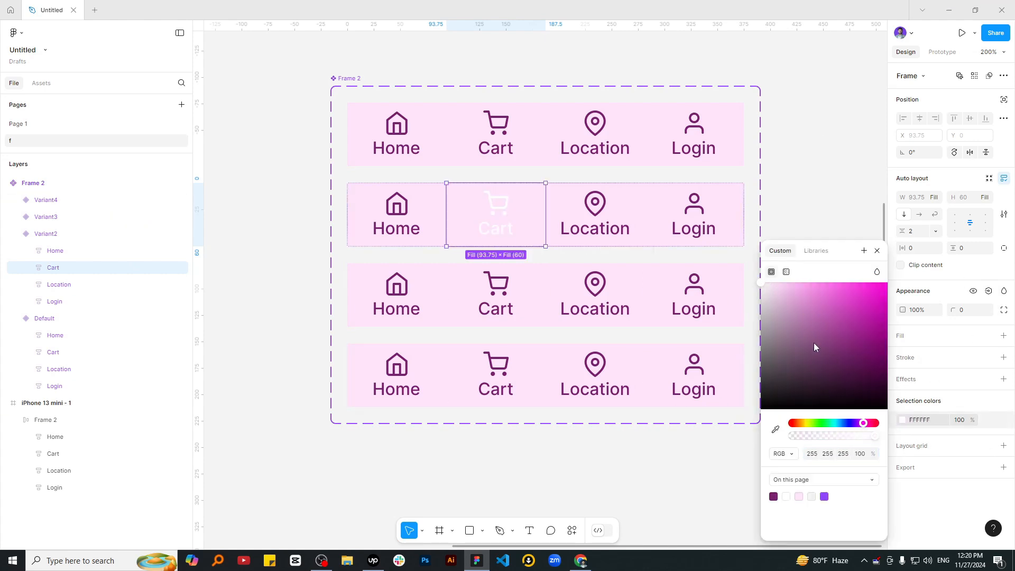
Add a dark red 950404 background fill to the Cart item in the second variant.
{"action": "left_click", "coordinate": [1004, 337]}
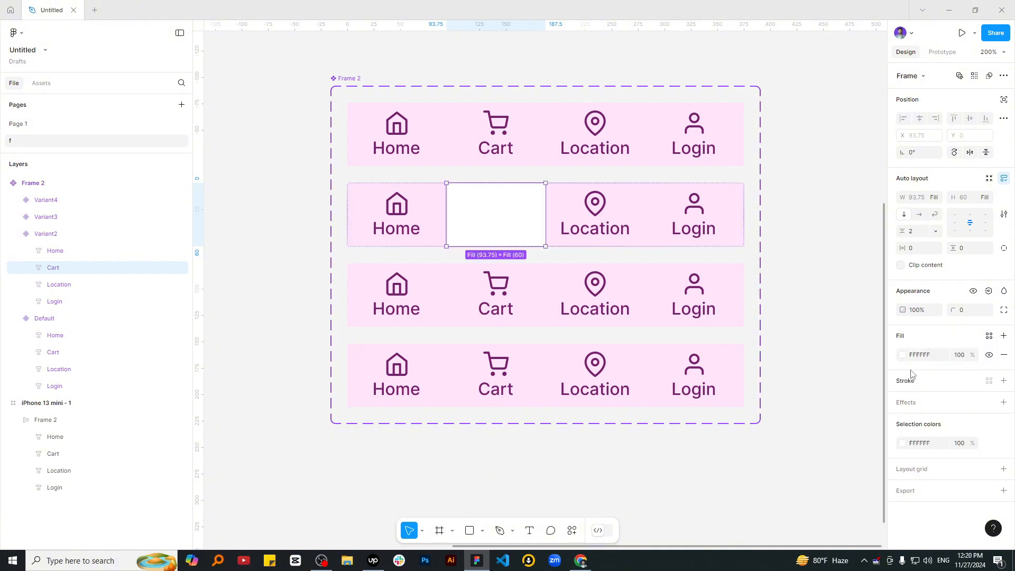
{"action": "left_click", "coordinate": [903, 354]}
{"action": "left_click", "coordinate": [819, 353]}
{"action": "left_click_drag", "start_coordinate": [859, 334], "coordinate": [864, 334]}
Highlight the Home item in the default variant with a 950404 fill and a white icon and label.
{"action": "double_click", "coordinate": [396, 135]}
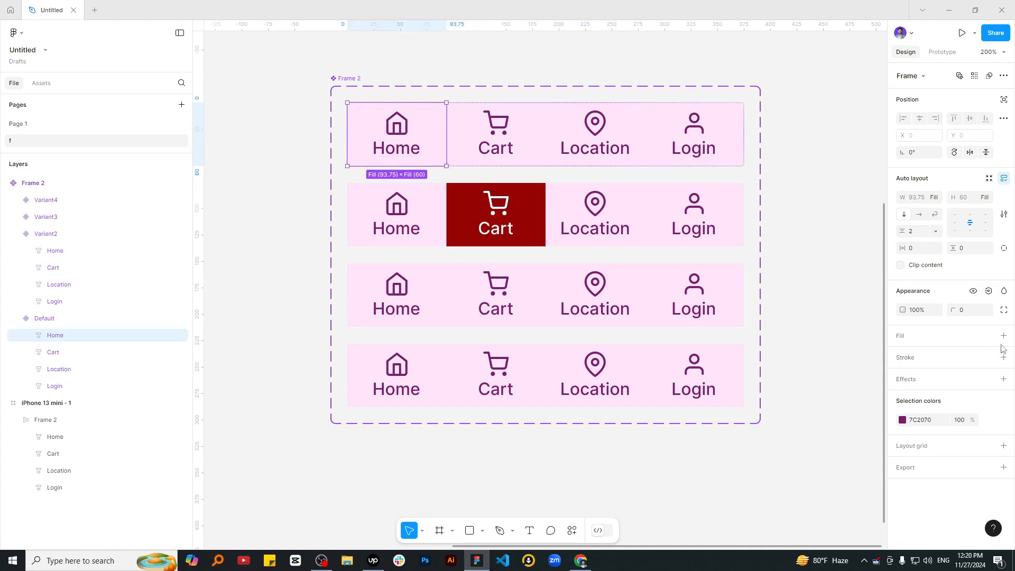
{"action": "left_click", "coordinate": [1003, 337]}
{"action": "left_click", "coordinate": [902, 355]}
{"action": "left_click", "coordinate": [836, 497]}
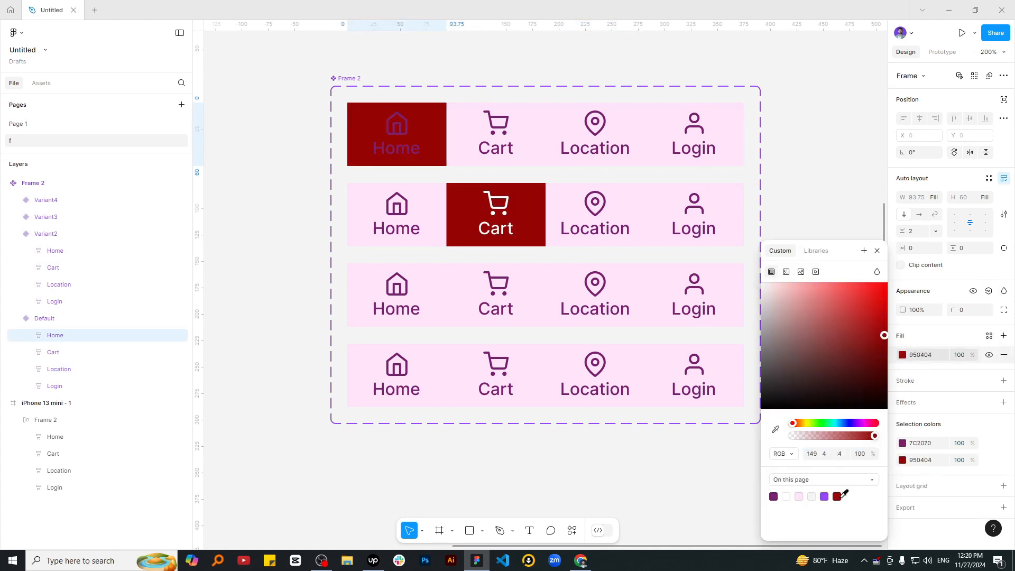
Highlight the Location item in the third variant with a white icon and label on a 950404 fill.
{"action": "left_click", "coordinate": [514, 325]}
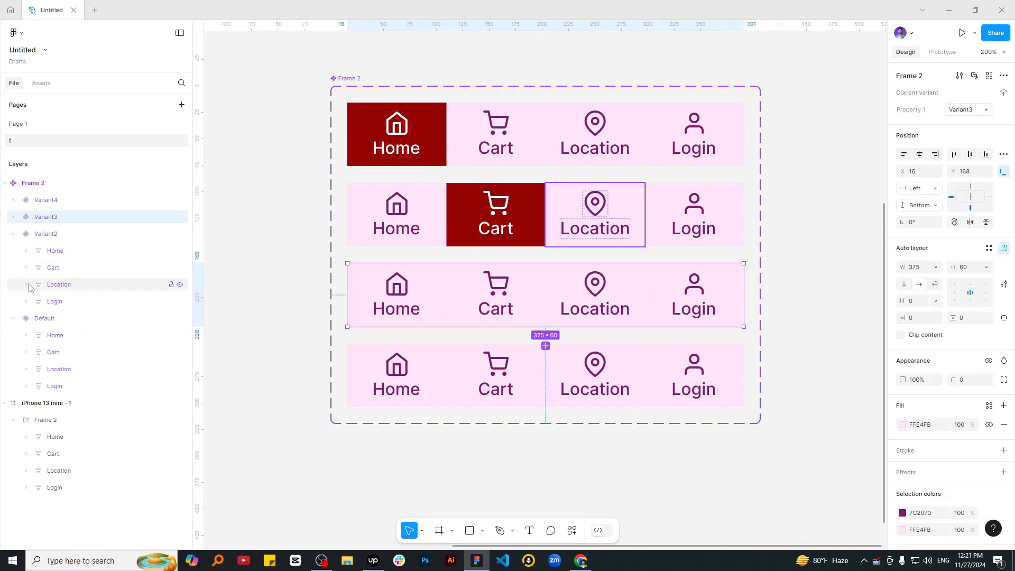
{"action": "left_click", "coordinate": [595, 295]}
{"action": "left_click", "coordinate": [902, 419]}
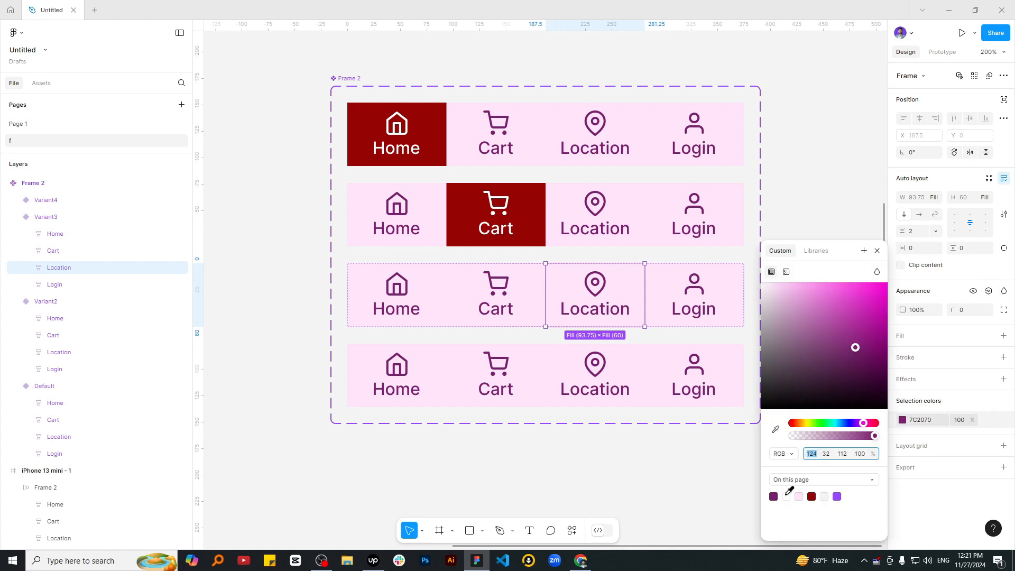
{"action": "left_click", "coordinate": [786, 496]}
{"action": "left_click", "coordinate": [1003, 336]}
{"action": "left_click", "coordinate": [902, 355]}
{"action": "left_click", "coordinate": [811, 496]}
Highlight the Login item in the fourth variant with a white icon and label on a 950404 fill.
{"action": "left_click", "coordinate": [528, 397]}
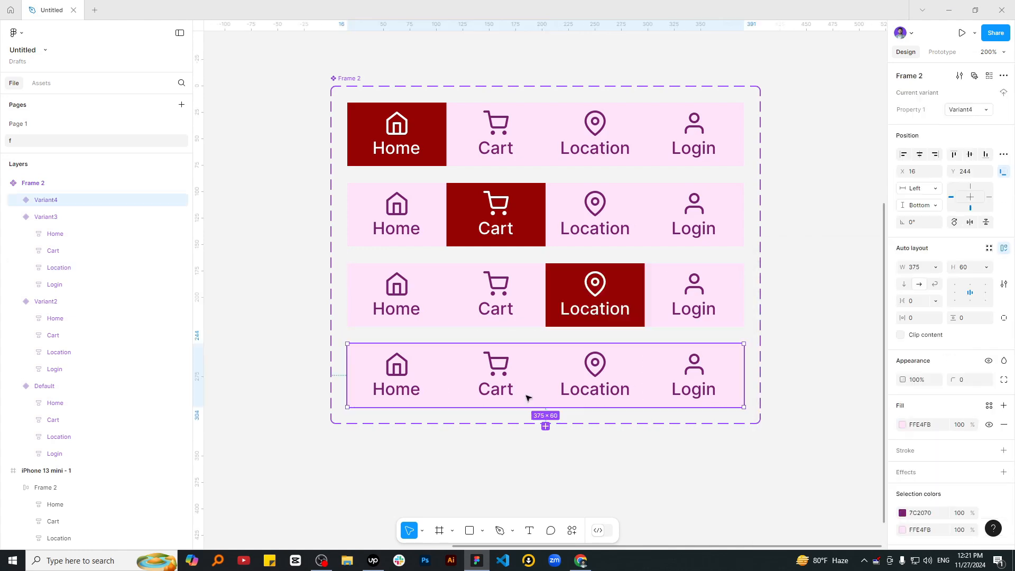
{"action": "left_click", "coordinate": [17, 200]}
{"action": "left_click", "coordinate": [48, 269]}
{"action": "left_click", "coordinate": [902, 420]}
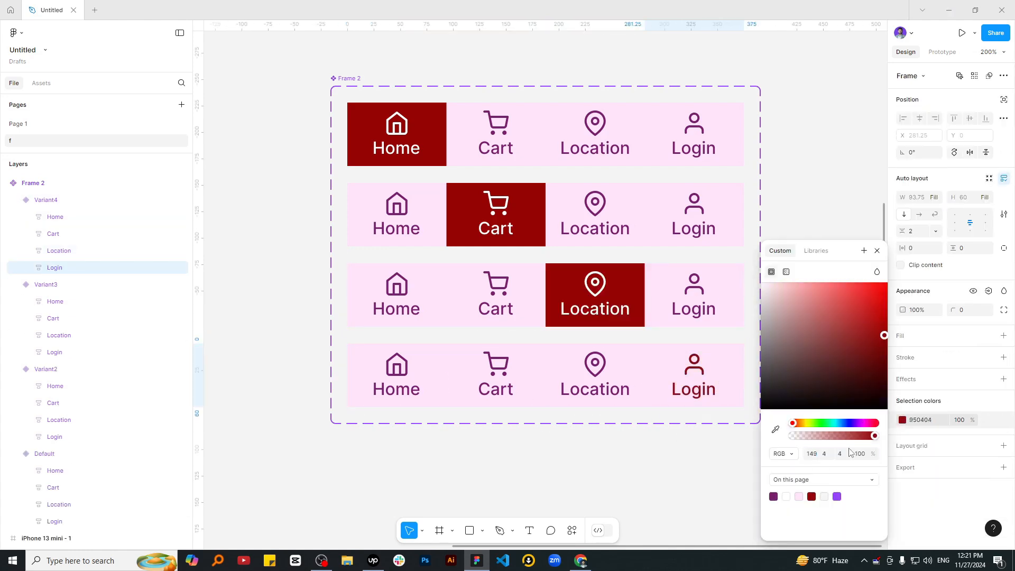
{"action": "left_click", "coordinate": [786, 496]}
{"action": "left_click", "coordinate": [1003, 336]}
{"action": "left_click", "coordinate": [902, 354]}
{"action": "left_click", "coordinate": [812, 496]}
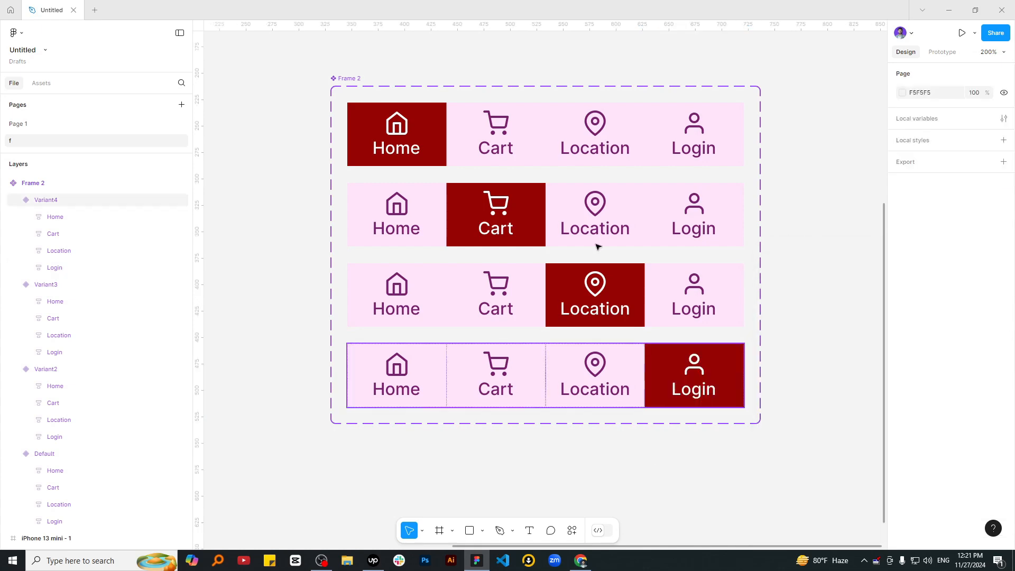
Spread the four variants apart vertically inside the component set, leaving gaps of about 30 px between them.
{"action": "left_click", "coordinate": [437, 320]}
{"action": "left_click_drag", "start_coordinate": [558, 129], "coordinate": [558, 88]}
{"action": "left_click_drag", "start_coordinate": [569, 234], "coordinate": [569, 210]}
{"action": "left_click_drag", "start_coordinate": [577, 303], "coordinate": [577, 291]}
{"action": "left_click", "coordinate": [586, 344]}
{"action": "left_click", "coordinate": [591, 376]}
Prototype the default variant's Cart item to change to Variant2 on click.
{"action": "left_click", "coordinate": [496, 100]}
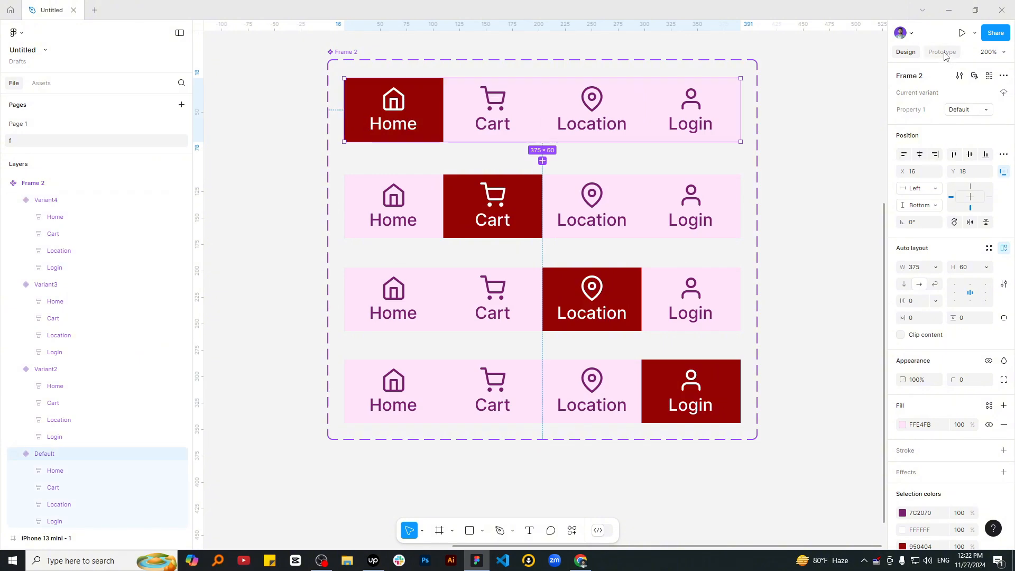
{"action": "key", "text": "shift+e"}
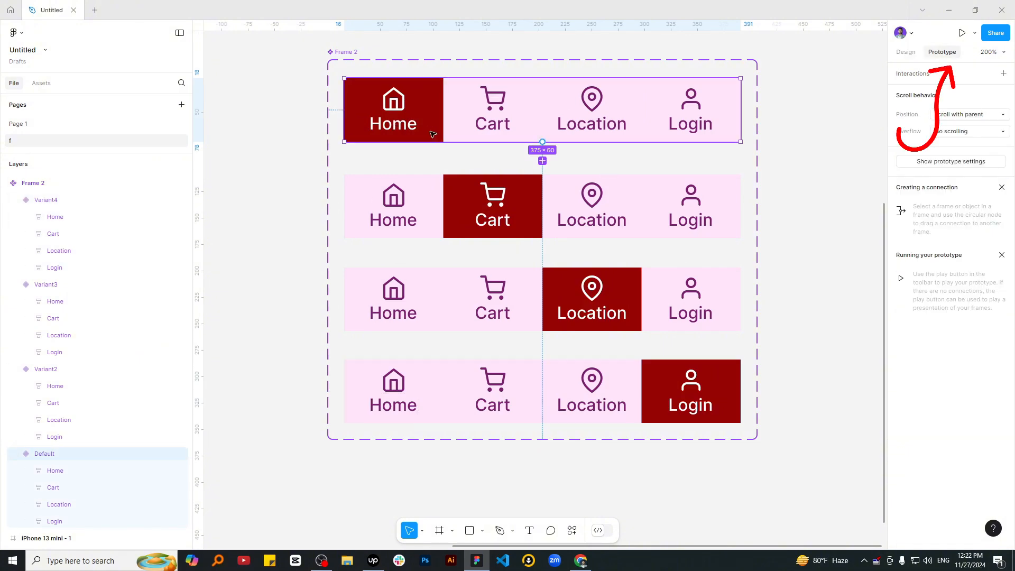
{"action": "left_click", "coordinate": [62, 471]}
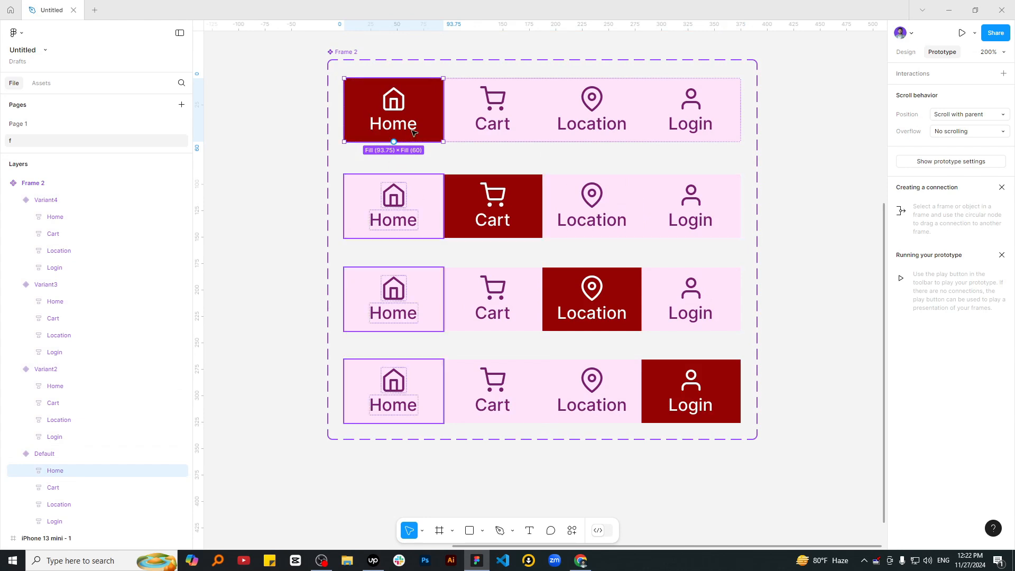
{"action": "left_click", "coordinate": [476, 138]}
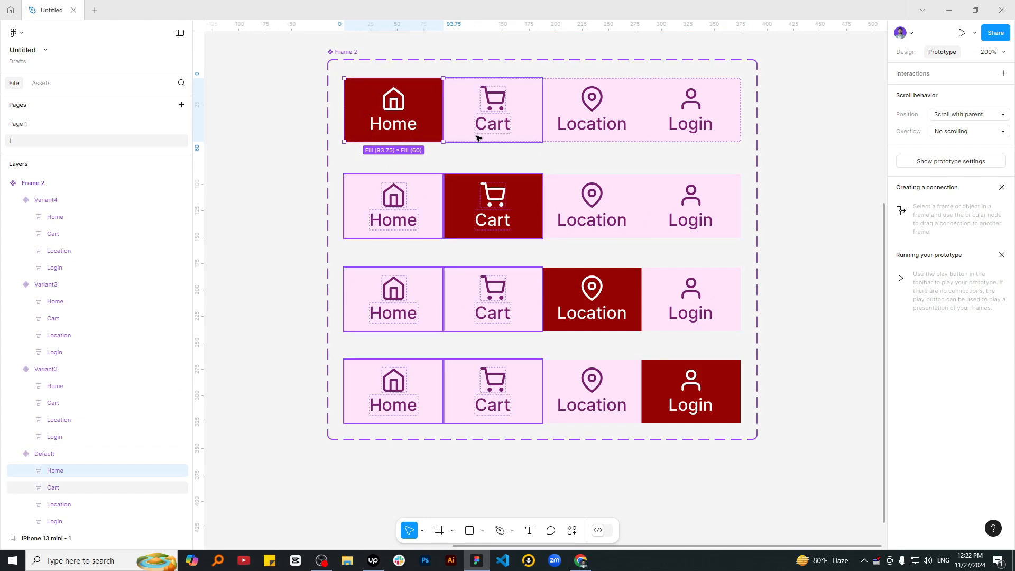
{"action": "left_click_drag", "start_coordinate": [496, 144], "coordinate": [543, 173]}
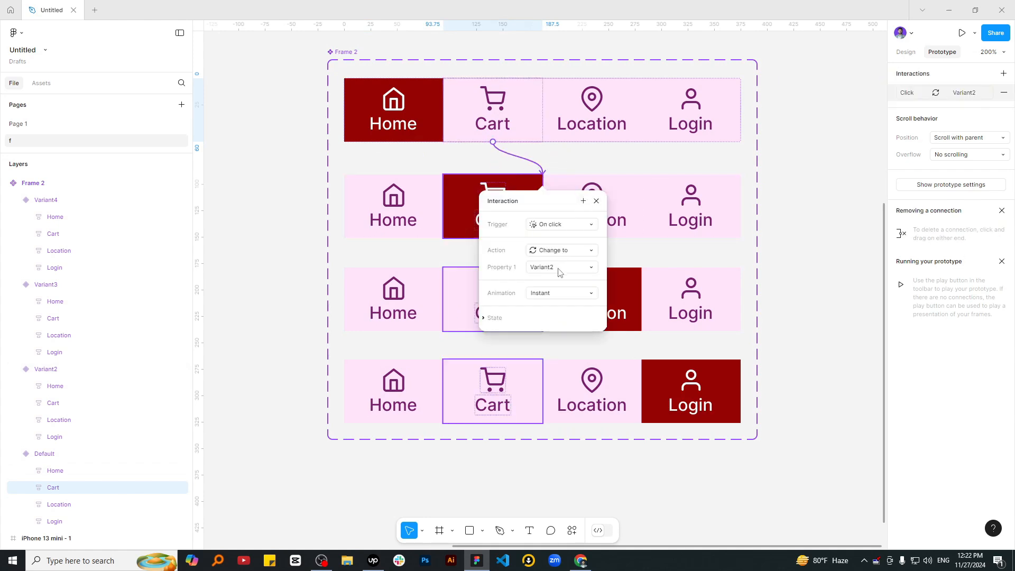
Set the default Cart interaction's animation to Smart animate with a Bouncy curve and an 800 ms duration.
{"action": "left_click", "coordinate": [549, 295]}
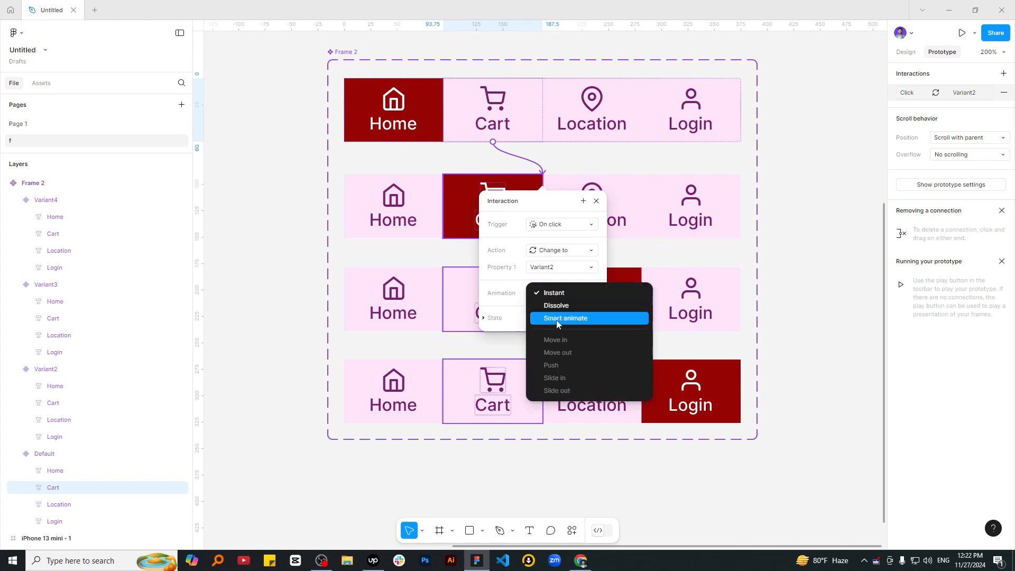
{"action": "left_click", "coordinate": [558, 319]}
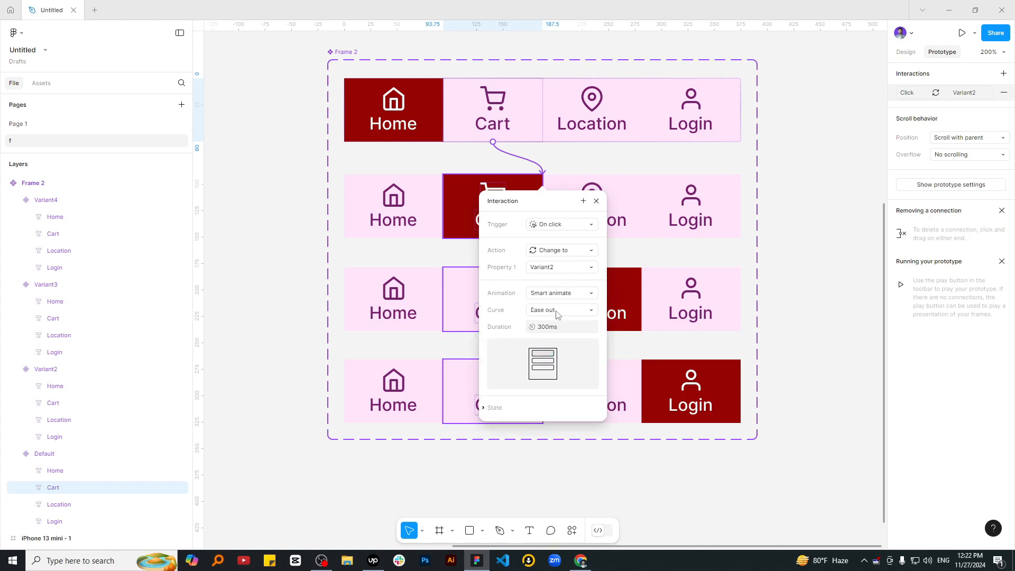
{"action": "left_click", "coordinate": [556, 312]}
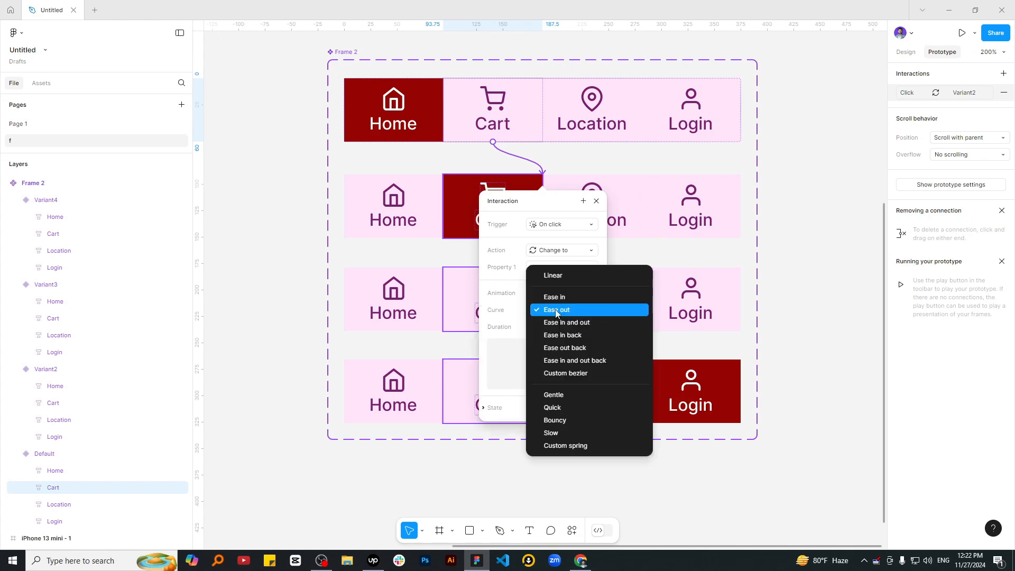
{"action": "left_click", "coordinate": [555, 420]}
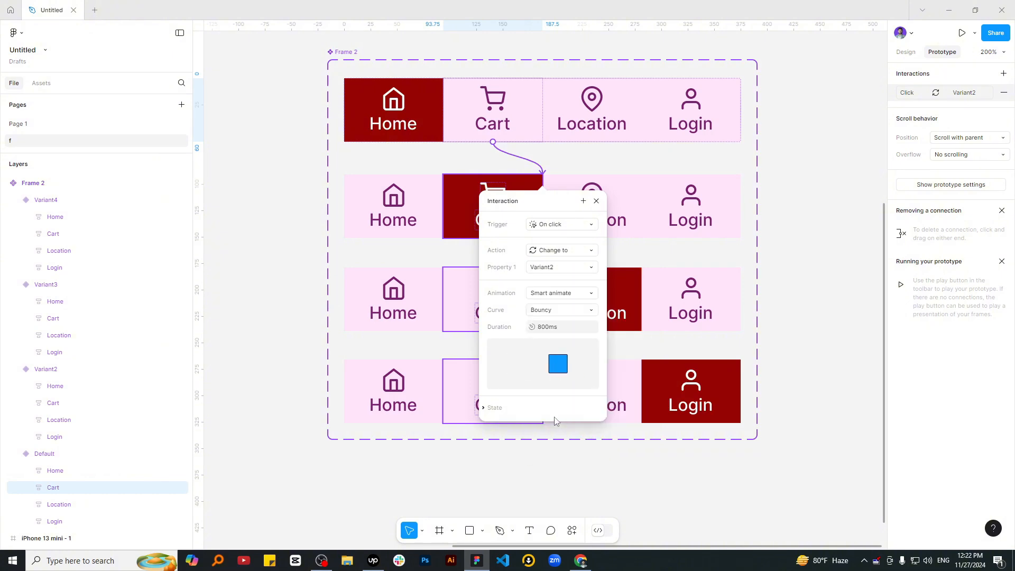
{"action": "left_click", "coordinate": [549, 328]}
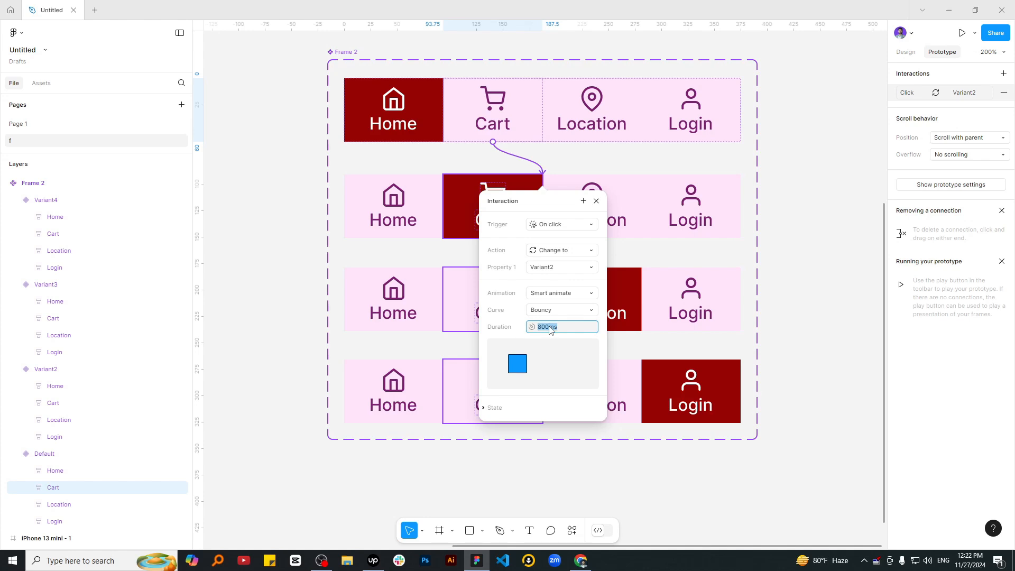
{"action": "type", "text": "500"}
{"action": "key", "text": "Return"}
{"action": "type", "text": "800"}
{"action": "left_click", "coordinate": [550, 361]}
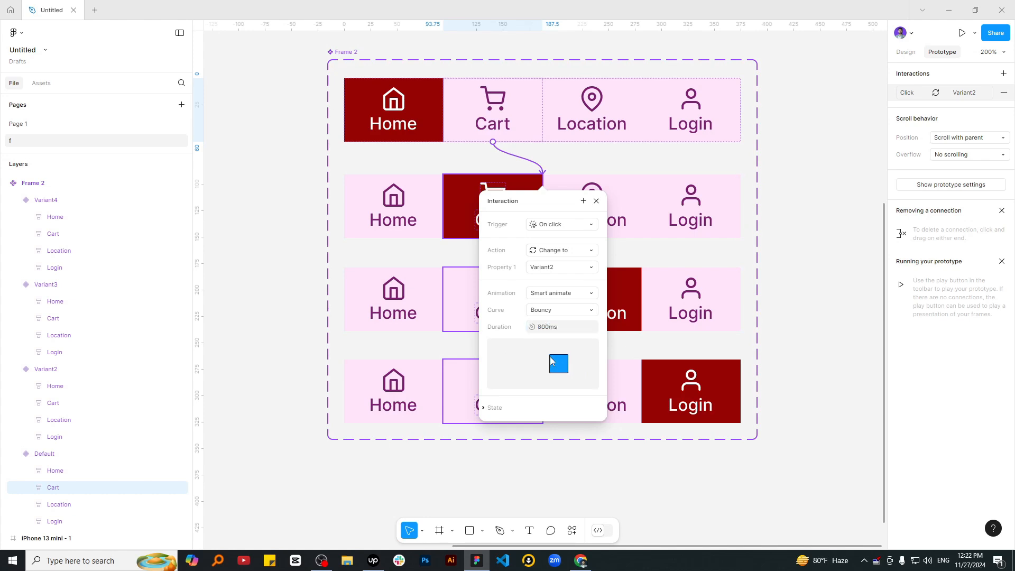
{"action": "left_click", "coordinate": [596, 200]}
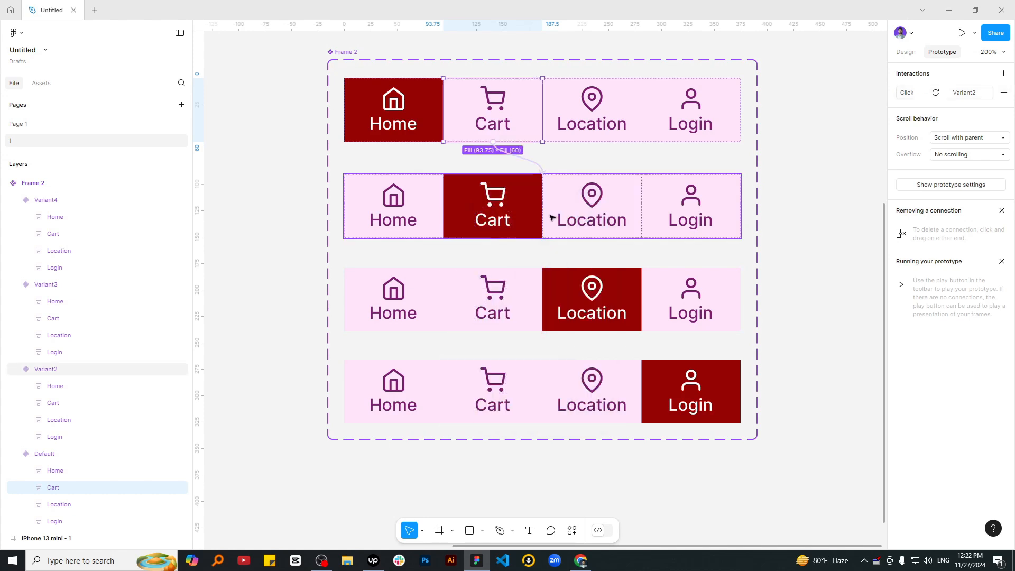
Prototype the default variant's Location item to change to Variant3 on click, and its Login item to Variant4.
{"action": "left_click", "coordinate": [572, 99]}
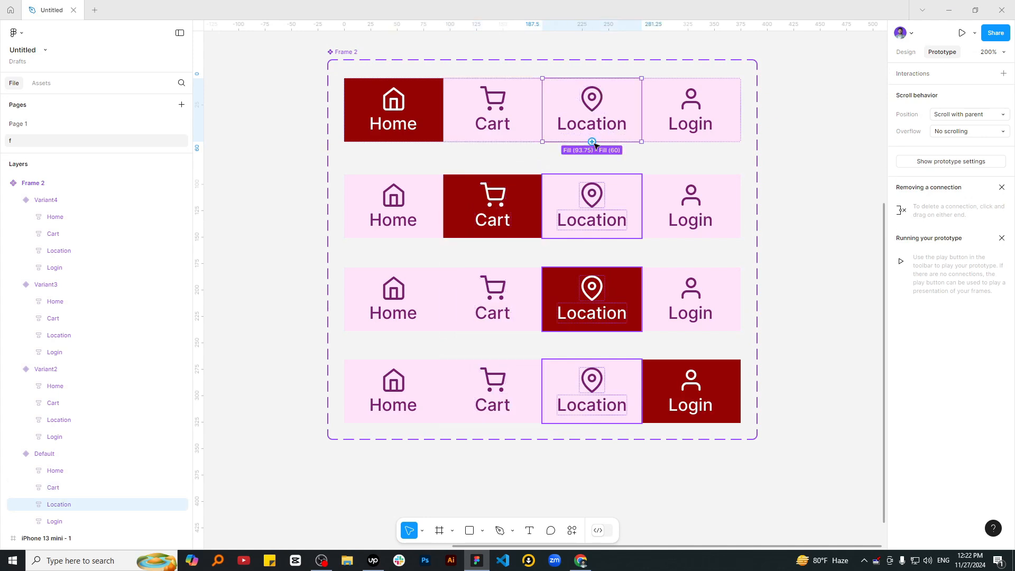
{"action": "left_click_drag", "start_coordinate": [592, 142], "coordinate": [556, 318]}
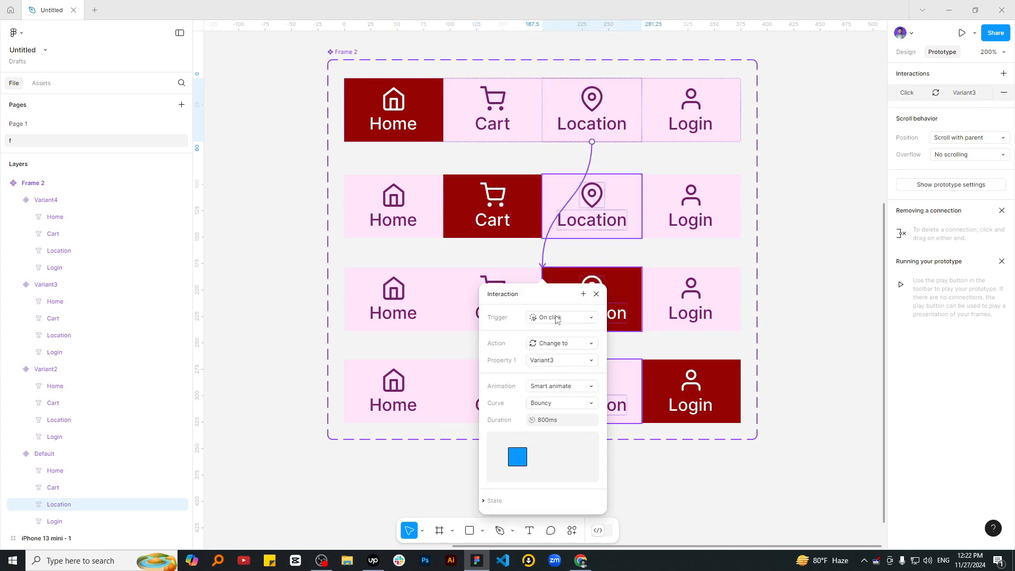
{"action": "left_click", "coordinate": [597, 294]}
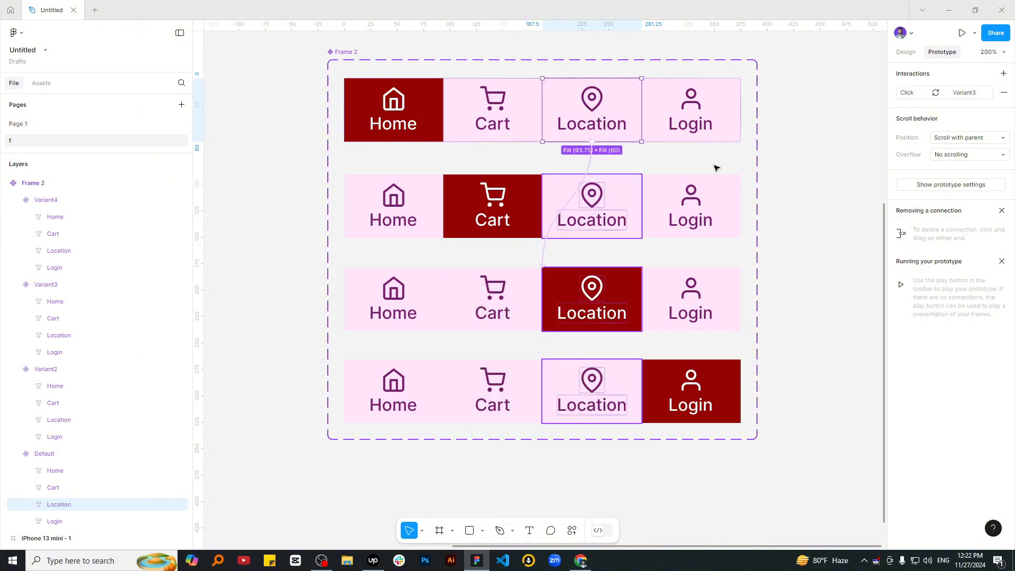
{"action": "left_click", "coordinate": [711, 132]}
{"action": "left_click_drag", "start_coordinate": [690, 142], "coordinate": [545, 408]}
{"action": "left_click", "coordinate": [597, 387]}
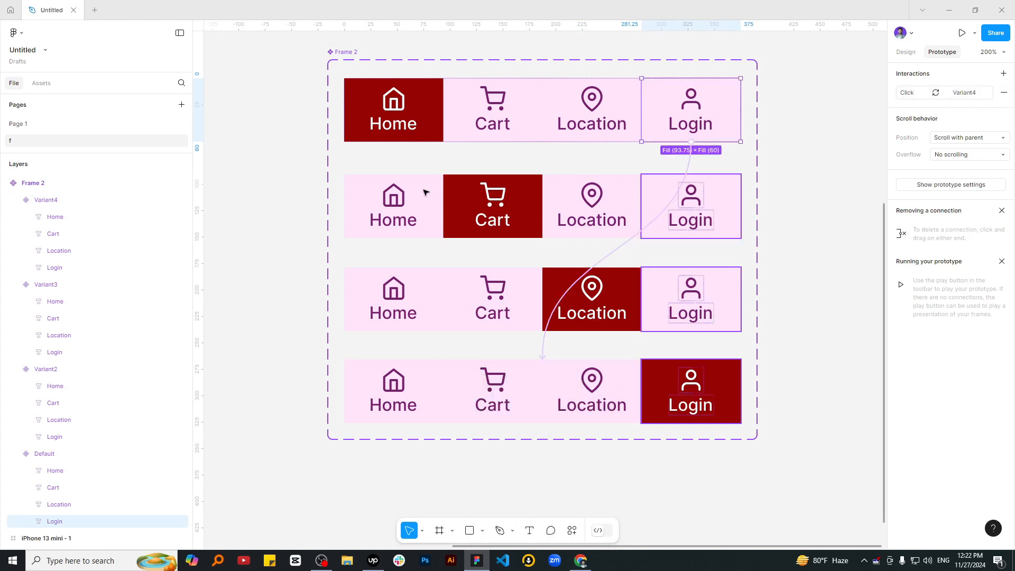
Prototype Variant2's Home item to change to the Default variant on click.
{"action": "left_click", "coordinate": [424, 193]}
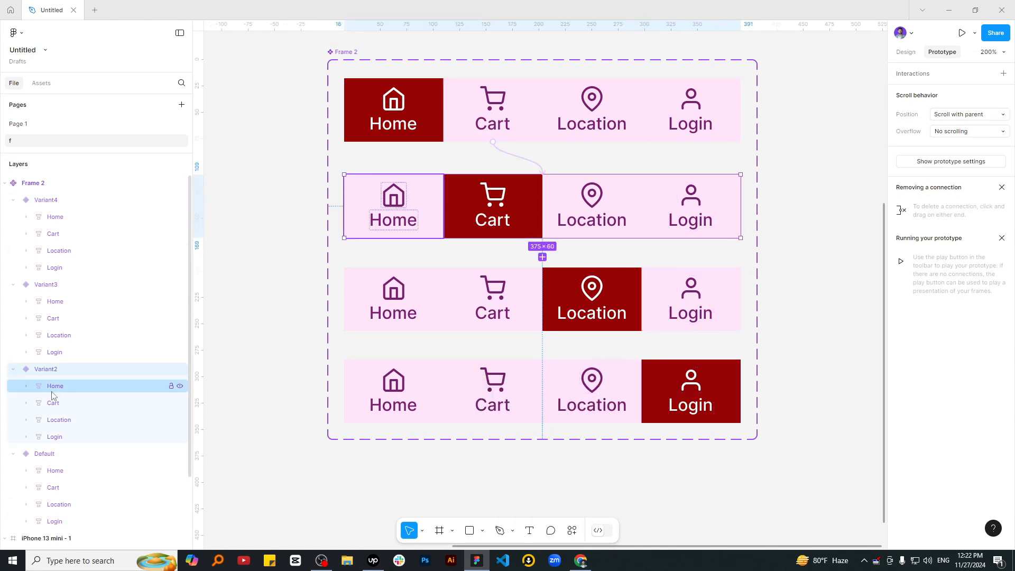
{"action": "left_click", "coordinate": [15, 369]}
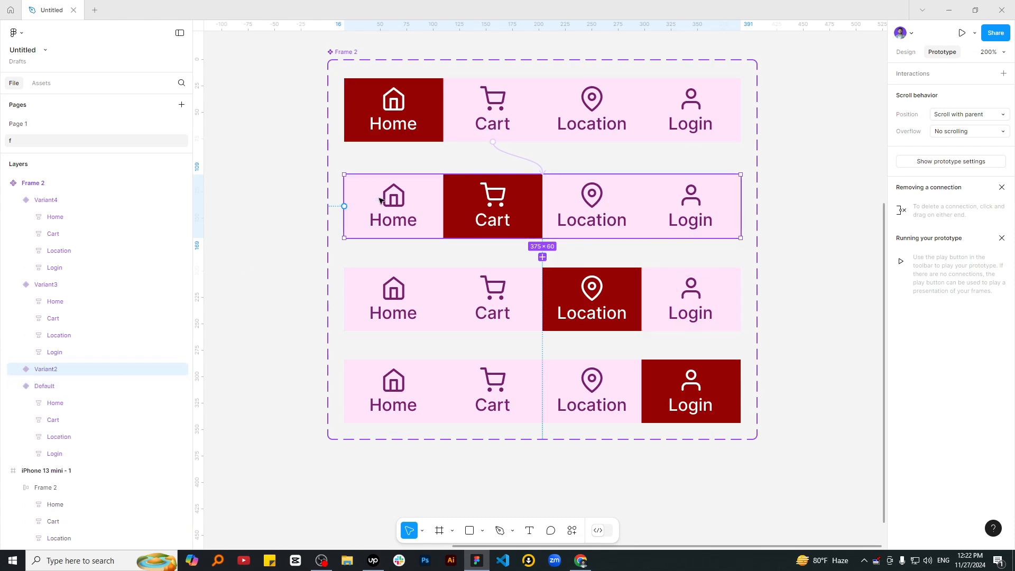
{"action": "left_click", "coordinate": [14, 369]}
{"action": "left_click", "coordinate": [56, 386]}
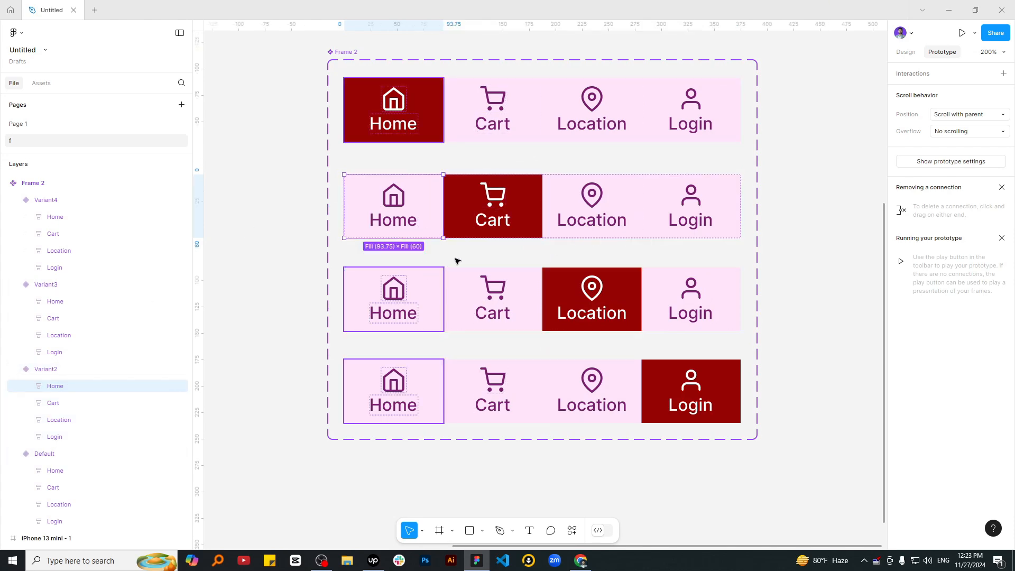
{"action": "left_click_drag", "start_coordinate": [394, 174], "coordinate": [408, 140]}
{"action": "left_click", "coordinate": [598, 168]}
Prototype the Location and Login items of Variant2 to change to Variant3 on click.
{"action": "left_click", "coordinate": [515, 198]}
{"action": "left_click", "coordinate": [583, 198]}
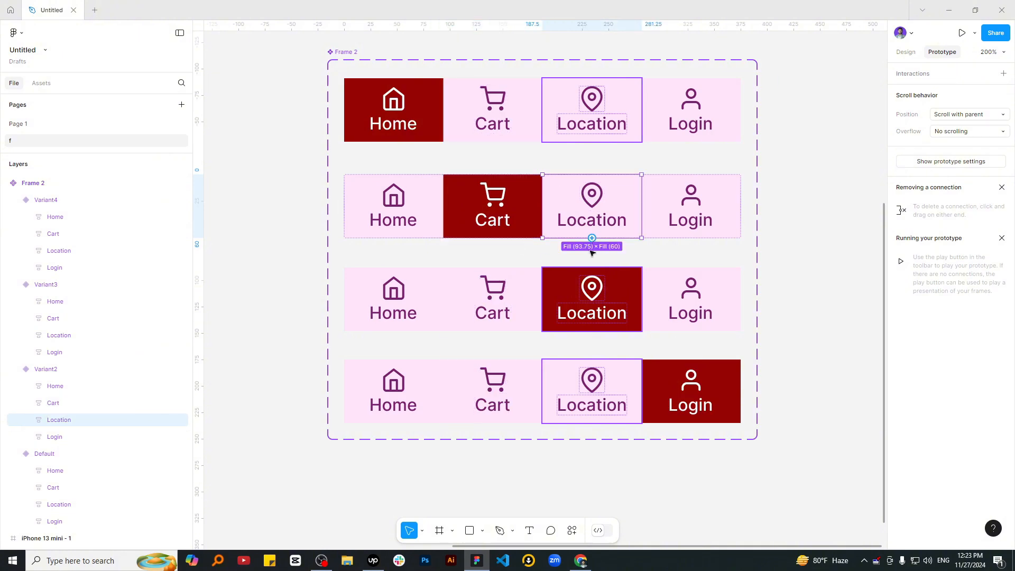
{"action": "left_click_drag", "start_coordinate": [592, 237], "coordinate": [560, 275]}
{"action": "left_click", "coordinate": [682, 211]}
{"action": "left_click_drag", "start_coordinate": [691, 238], "coordinate": [680, 367]}
Prototype Variant3's Home item to change to the Default variant on click.
{"action": "left_click", "coordinate": [449, 298]}
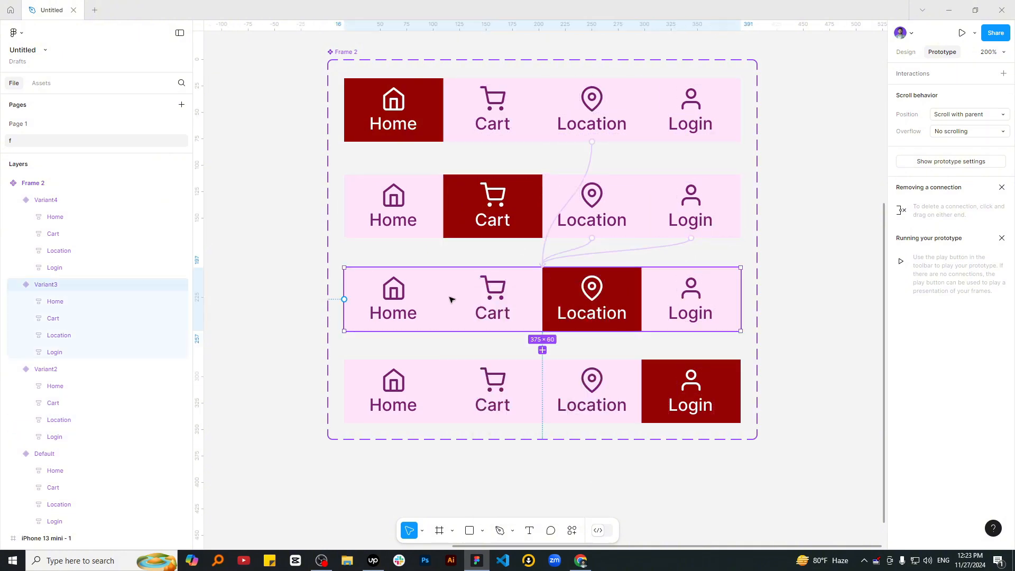
{"action": "left_click", "coordinate": [56, 303]}
{"action": "left_click", "coordinate": [13, 286]}
{"action": "left_click", "coordinate": [12, 286]}
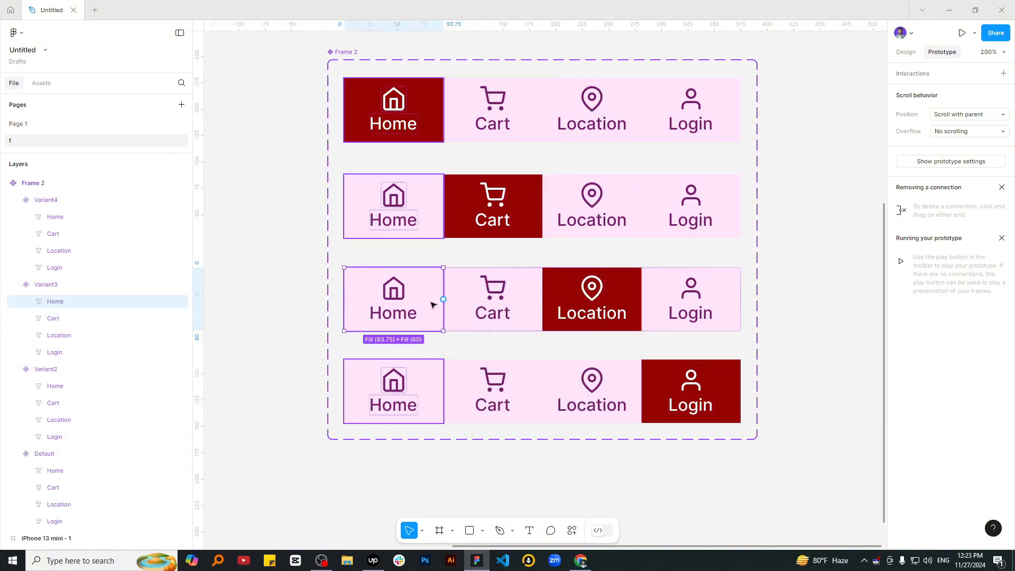
{"action": "left_click", "coordinate": [493, 312]}
{"action": "left_click", "coordinate": [582, 306]}
{"action": "left_click", "coordinate": [358, 287]}
{"action": "left_click_drag", "start_coordinate": [393, 268], "coordinate": [399, 126]}
Prototype Variant3's Cart item to change to Variant2 on click, and its Login item to Variant4.
{"action": "left_click", "coordinate": [465, 283]}
{"action": "left_click_drag", "start_coordinate": [492, 267], "coordinate": [500, 224]}
{"action": "left_click", "coordinate": [681, 276]}
{"action": "left_click_drag", "start_coordinate": [690, 267], "coordinate": [687, 369]}
Prototype Variant4's Home, Cart and Location items to change on click to Default, Variant2 and Variant3 respectively.
{"action": "left_click", "coordinate": [455, 389]}
{"action": "left_click", "coordinate": [69, 217]}
{"action": "left_click", "coordinate": [492, 391]}
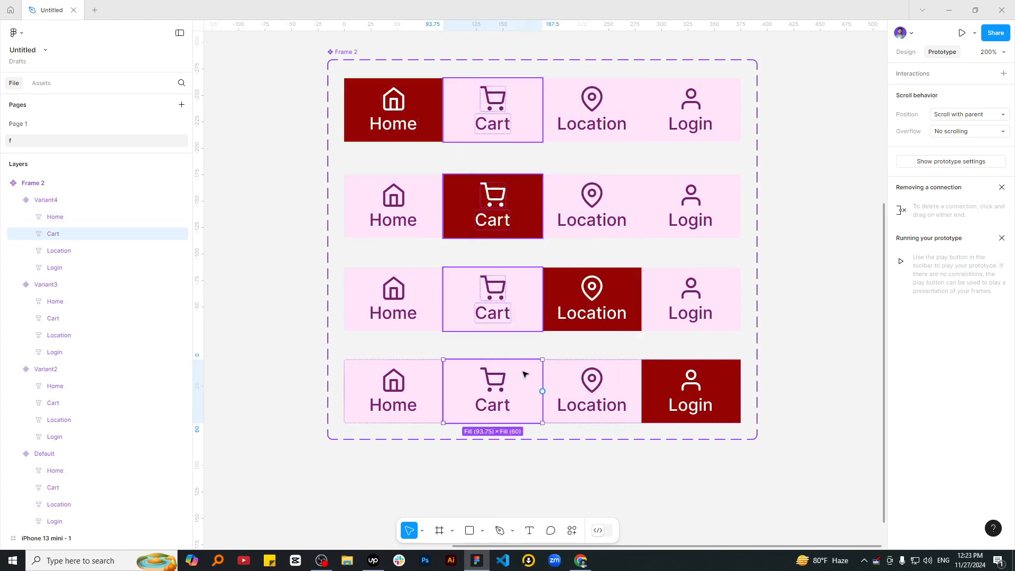
{"action": "left_click_drag", "start_coordinate": [492, 359], "coordinate": [491, 227]}
{"action": "left_click", "coordinate": [592, 391]}
{"action": "left_click_drag", "start_coordinate": [592, 360], "coordinate": [594, 321]}
{"action": "left_click", "coordinate": [693, 380]}
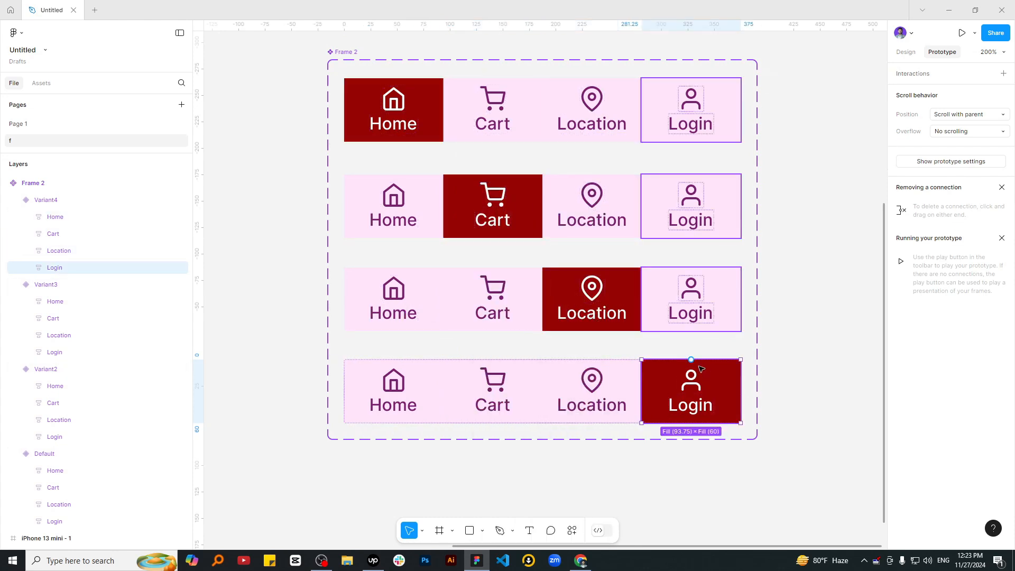
Copy the default variant and draw a frame of about 305 × 122 px beside the component set.
{"action": "left_click", "coordinate": [353, 136]}
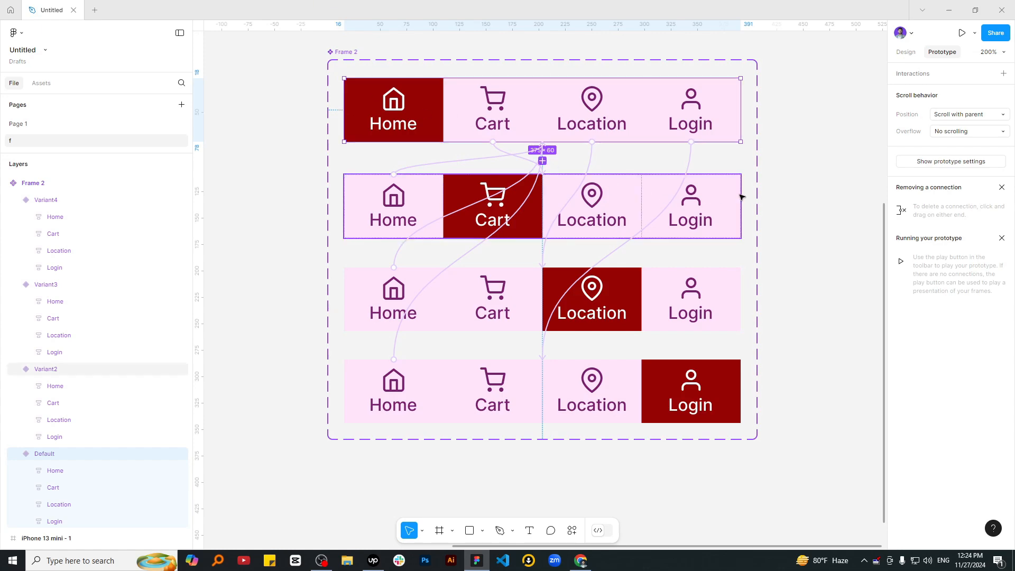
{"action": "left_click_drag", "start_coordinate": [784, 187], "coordinate": [407, 203]}
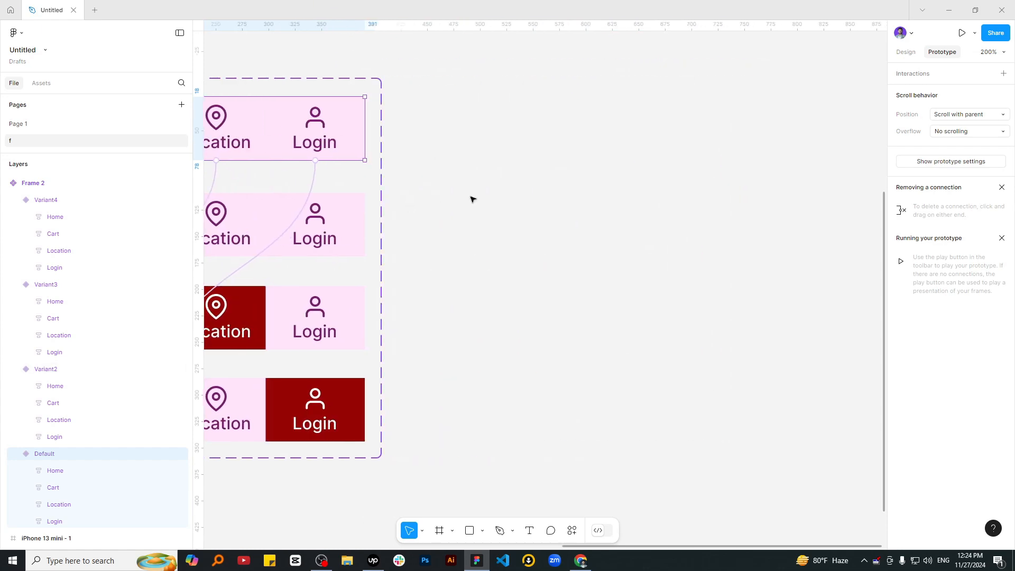
{"action": "key", "text": "f"}
{"action": "left_click_drag", "start_coordinate": [467, 150], "coordinate": [790, 280]}
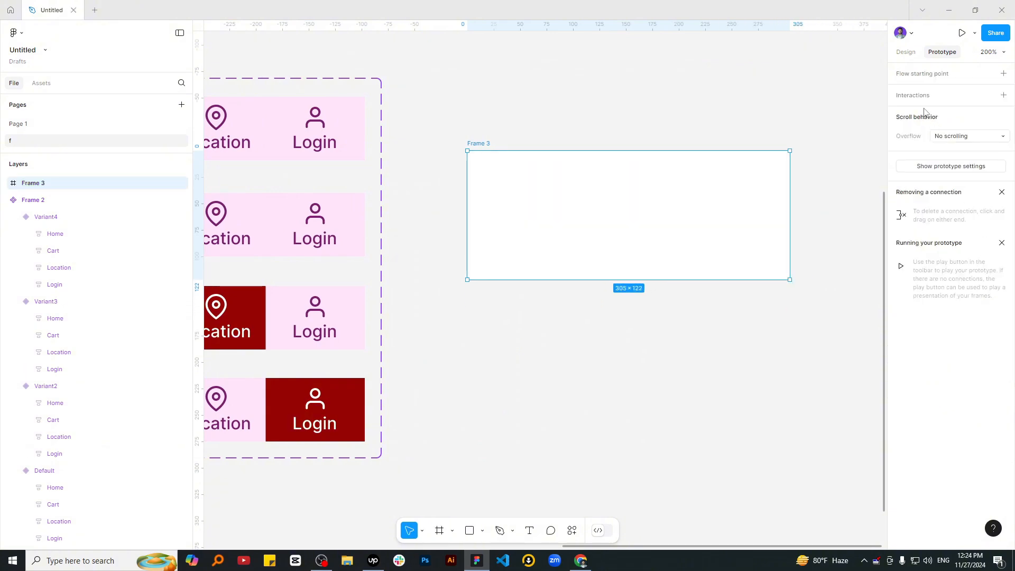
Set the new frame's width to 375 px and extend its height to about 258 px.
{"action": "left_click", "coordinate": [905, 52]}
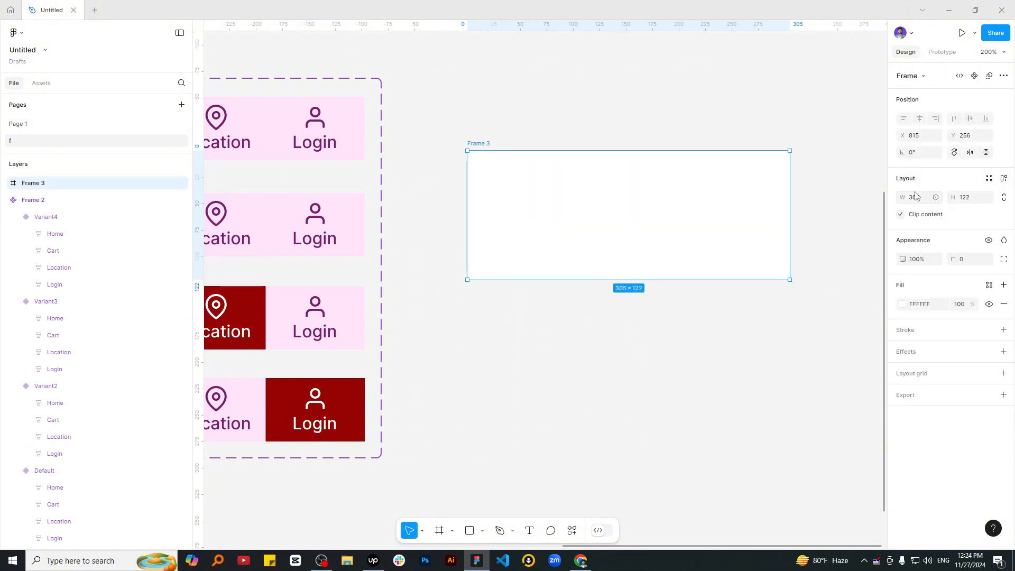
{"action": "left_click", "coordinate": [915, 197]}
{"action": "type", "text": "375"}
{"action": "key", "text": "Return"}
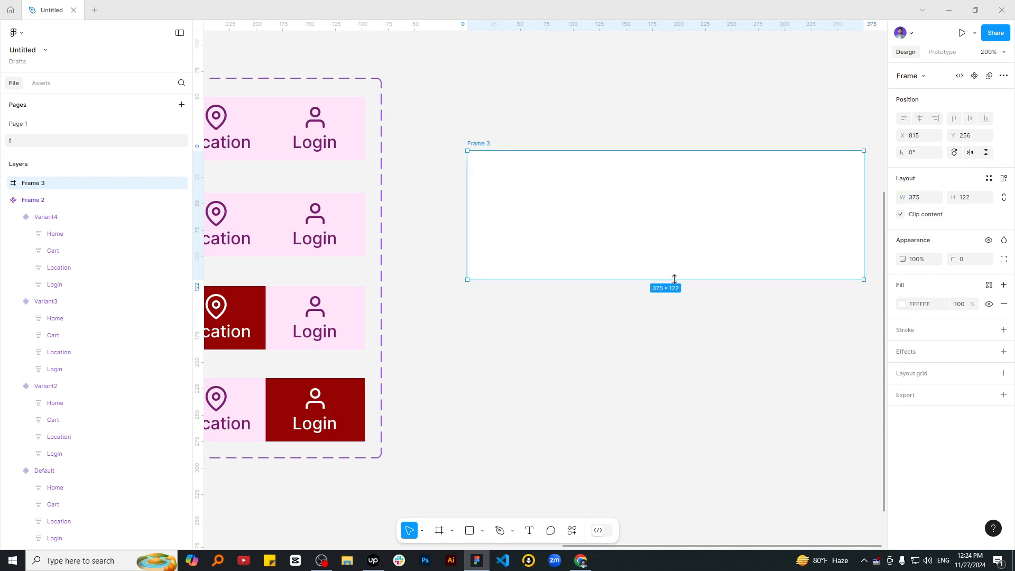
{"action": "left_click_drag", "start_coordinate": [672, 280], "coordinate": [689, 423]}
{"action": "left_click", "coordinate": [709, 422]}
Paste the navigation bar instance into the new frame, centre it horizontally and move it down to about Y 90.
{"action": "left_click", "coordinate": [693, 343]}
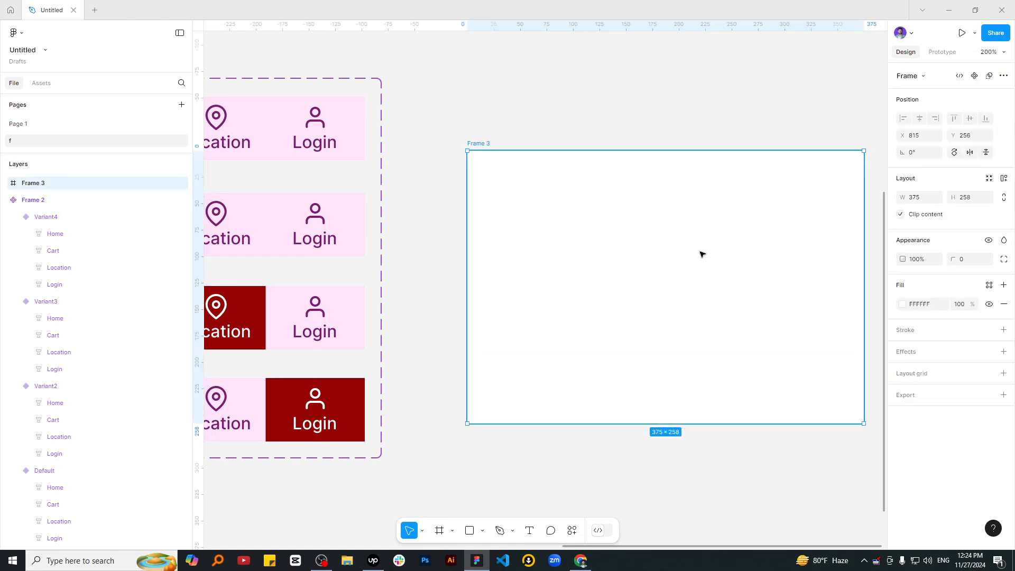
{"action": "key", "text": "ctrl+v"}
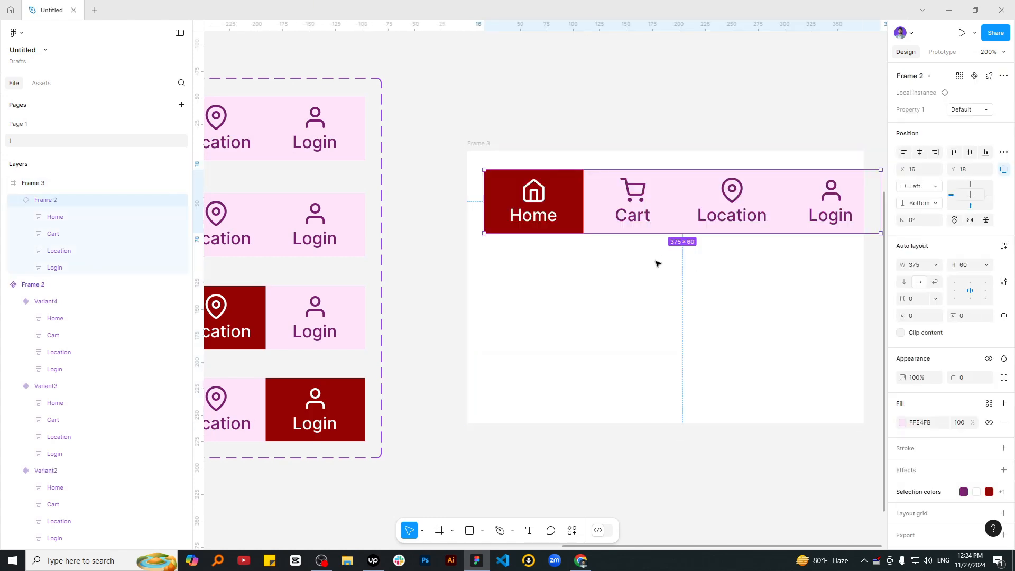
{"action": "left_click", "coordinate": [920, 152]}
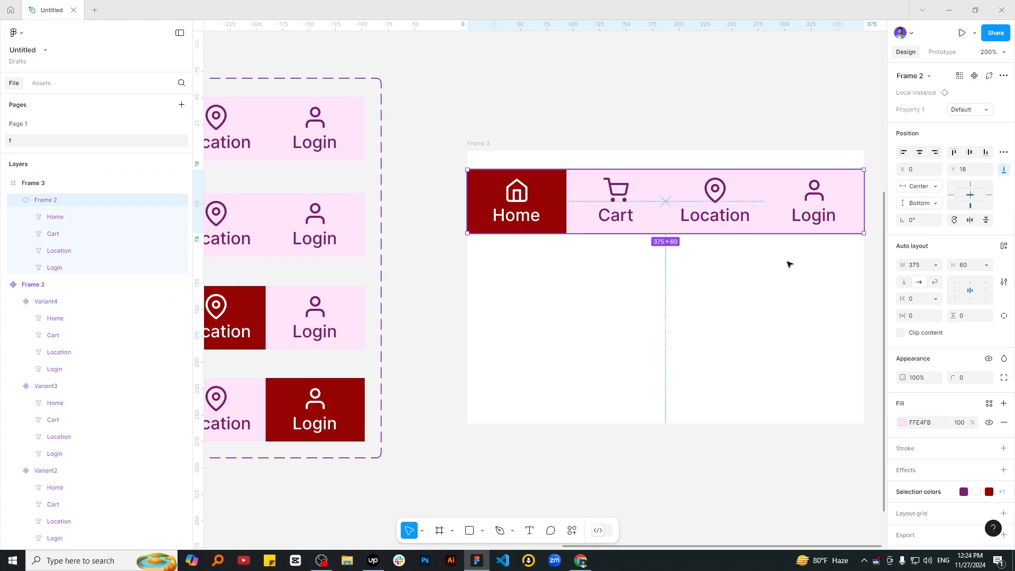
{"action": "left_click_drag", "start_coordinate": [703, 232], "coordinate": [704, 269]}
{"action": "left_click", "coordinate": [709, 331]}
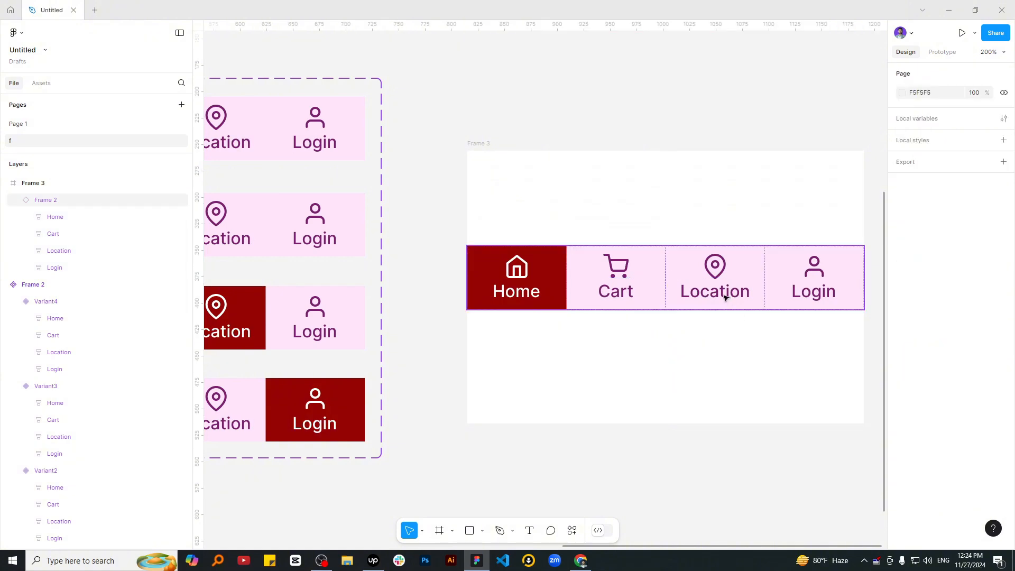
Preview the prototype and test switching repeatedly between the Home, Cart, Location and Login tabs.
{"action": "left_click", "coordinate": [725, 294]}
{"action": "left_click", "coordinate": [961, 34]}
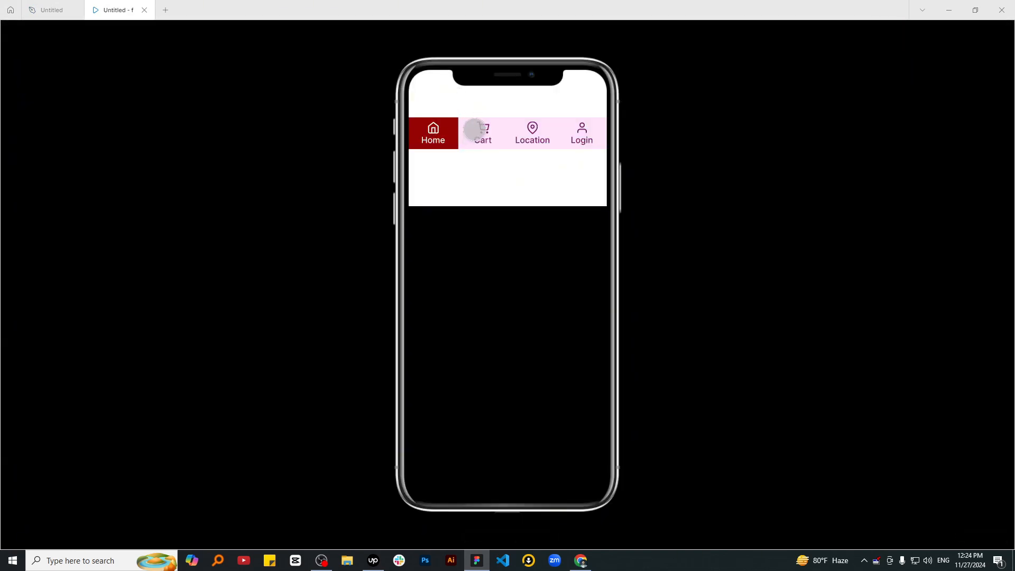
{"action": "left_click", "coordinate": [477, 130]}
{"action": "left_click", "coordinate": [525, 130]}
{"action": "left_click", "coordinate": [581, 131]}
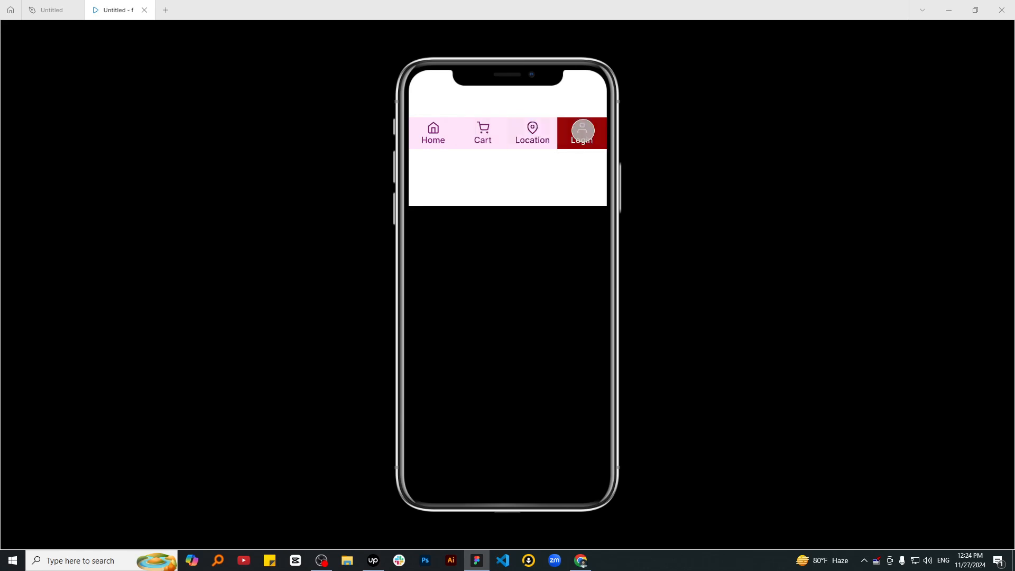
{"action": "left_click", "coordinate": [438, 132]}
{"action": "left_click", "coordinate": [483, 132]}
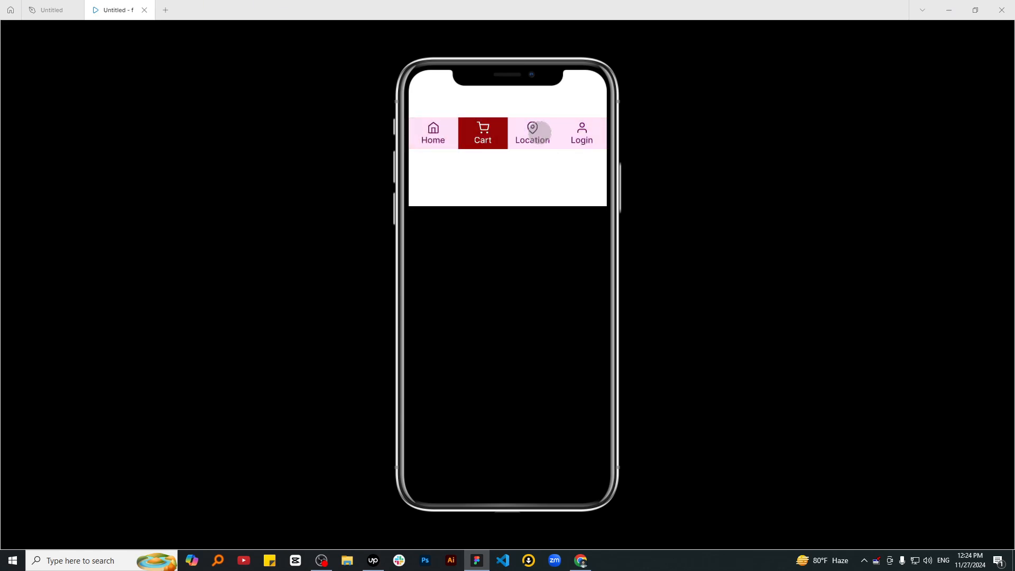
{"action": "left_click", "coordinate": [532, 130]}
{"action": "left_click", "coordinate": [582, 132]}
{"action": "left_click", "coordinate": [433, 130]}
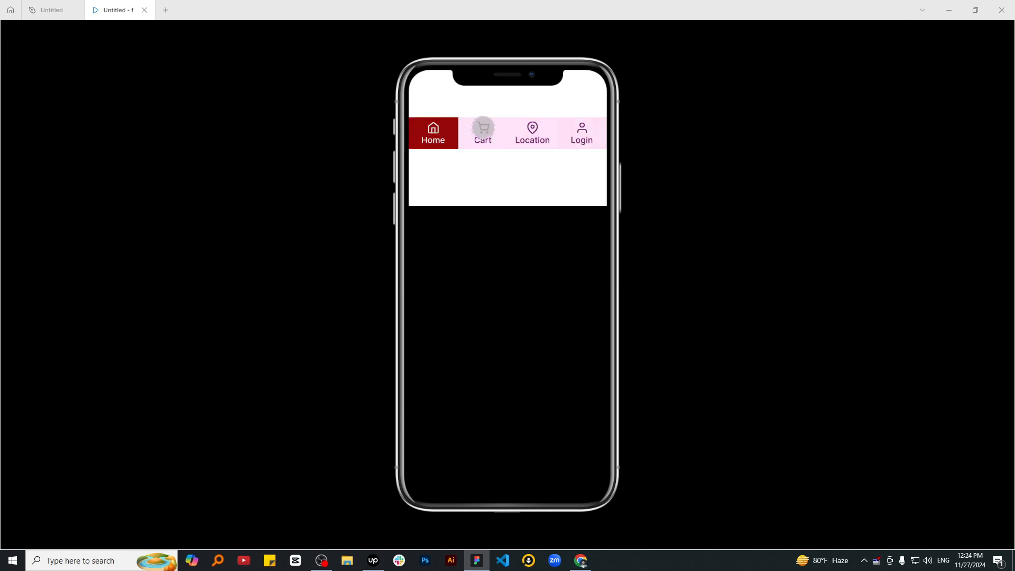
{"action": "left_click", "coordinate": [483, 129]}
{"action": "left_click", "coordinate": [528, 130]}
{"action": "left_click", "coordinate": [578, 129]}
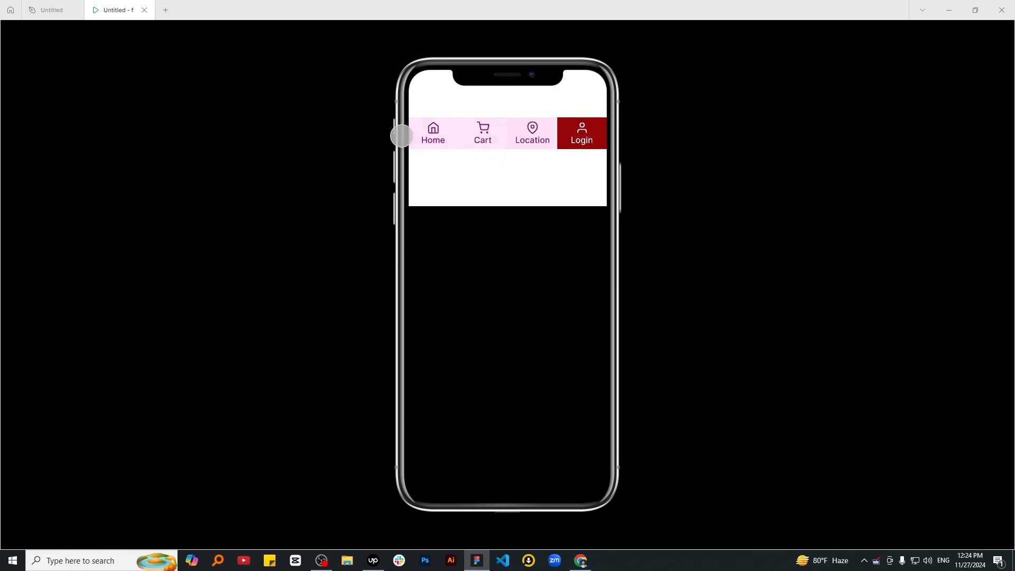
{"action": "left_click", "coordinate": [143, 10]}
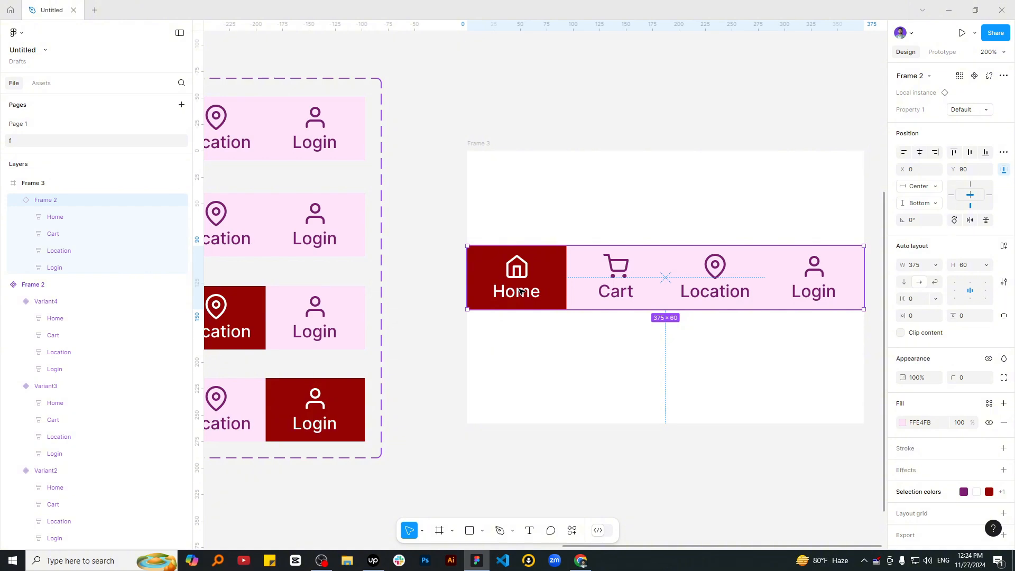
{"action": "key", "text": "shift+0"}
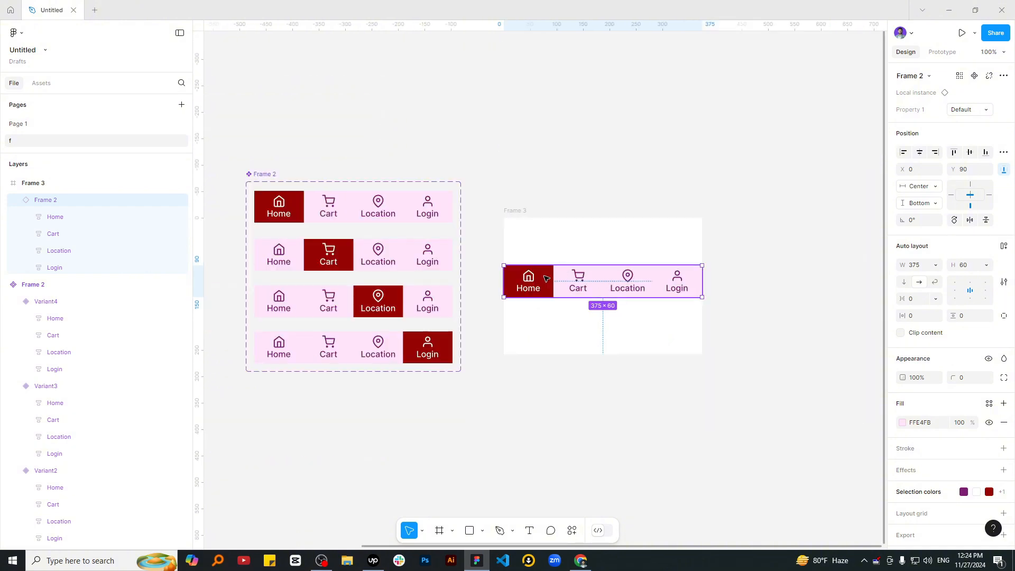
Open Page 1 and delete the four loose home, user, map-pin and shopping-cart icons from the iPhone 13 mini frame.
{"action": "key", "text": "Delete"}
{"action": "left_click", "coordinate": [51, 127]}
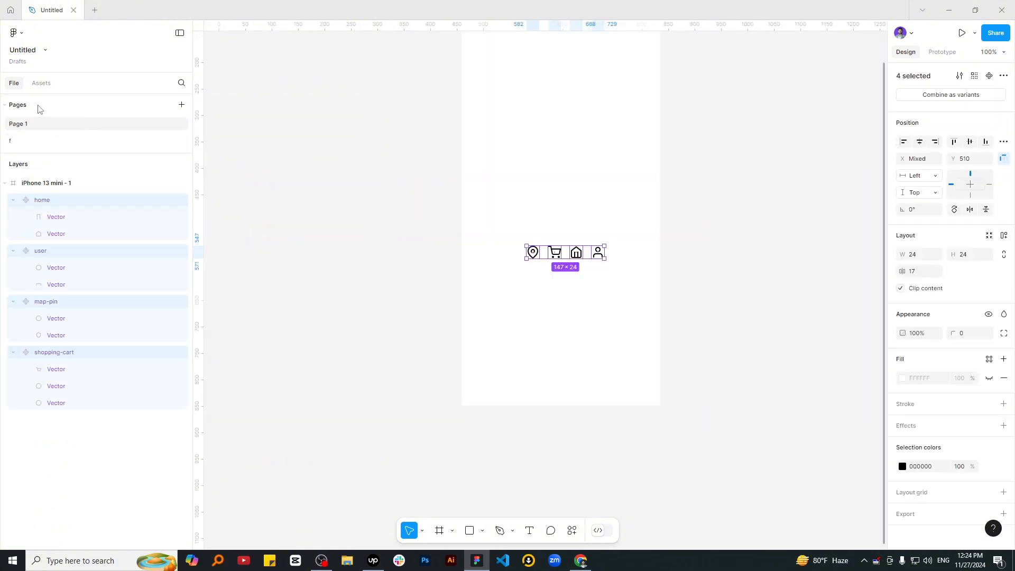
{"action": "left_click", "coordinate": [636, 270]}
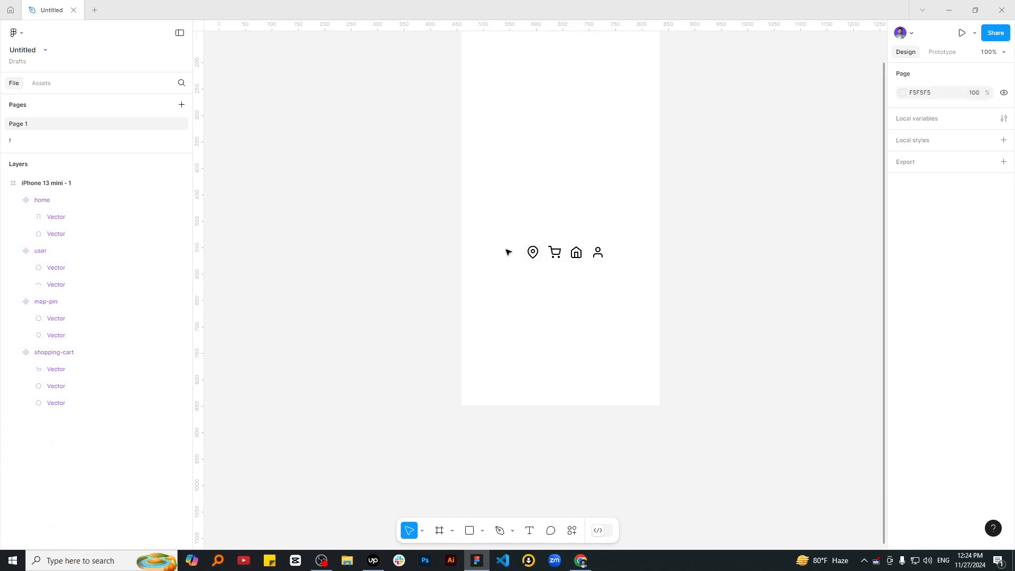
{"action": "left_click_drag", "start_coordinate": [632, 272], "coordinate": [489, 246]}
{"action": "key", "text": "Delete"}
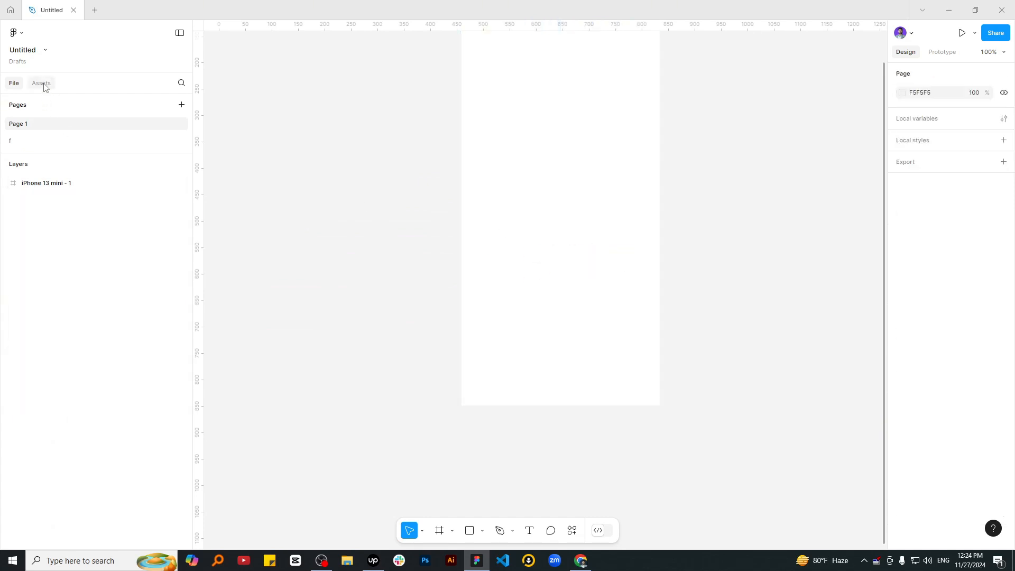
Insert the navigation bar component from the local assets into the phone frame, centred horizontally and aligned to the frame's bottom edge.
{"action": "left_click", "coordinate": [41, 83]}
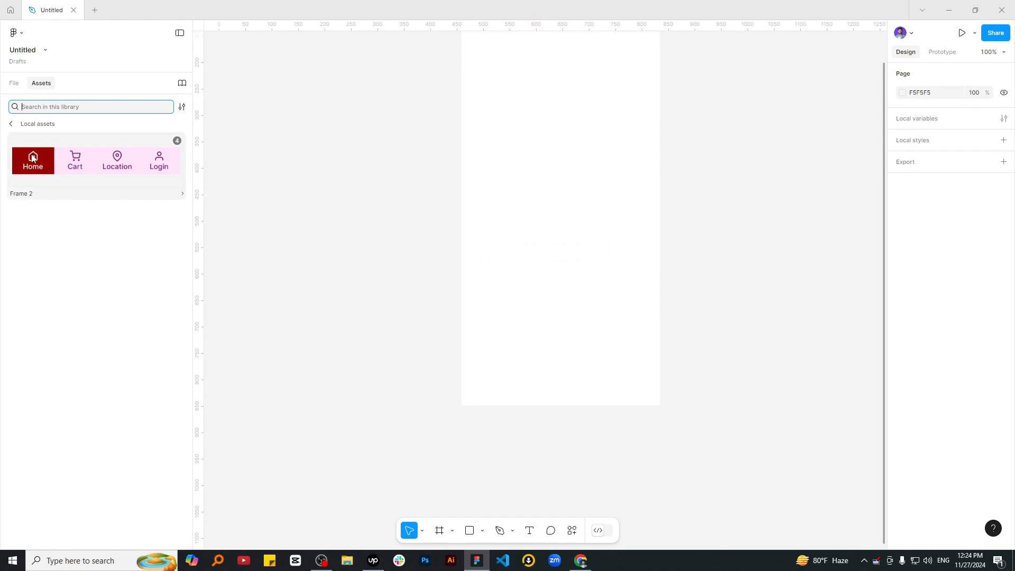
{"action": "left_click_drag", "start_coordinate": [33, 155], "coordinate": [507, 362]}
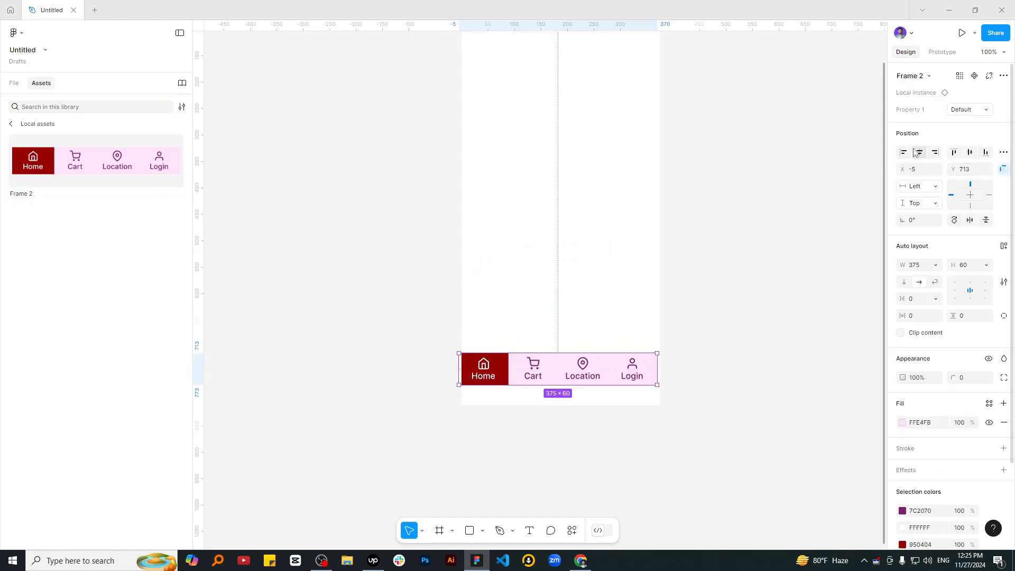
{"action": "left_click", "coordinate": [969, 153]}
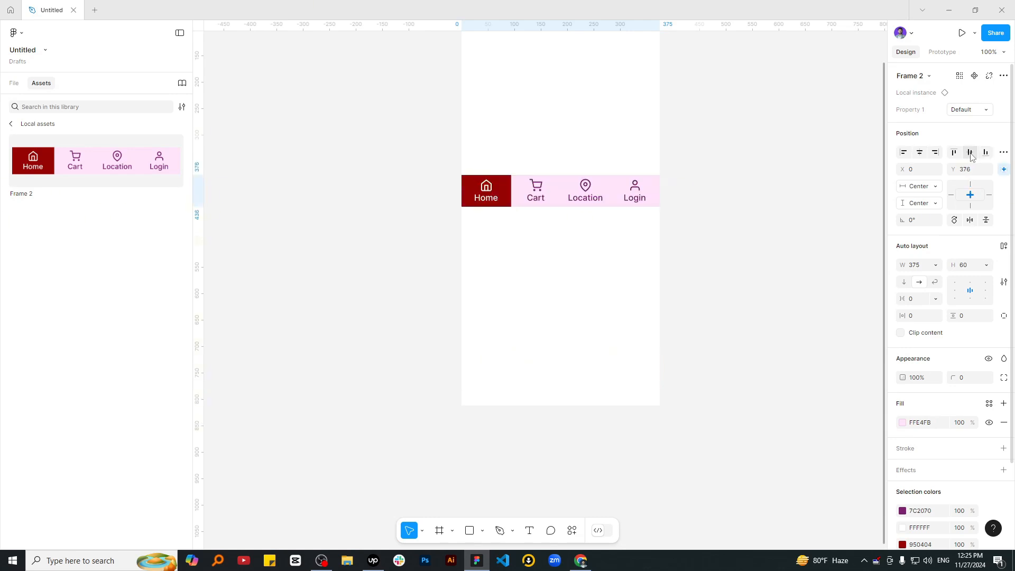
{"action": "left_click", "coordinate": [985, 153]}
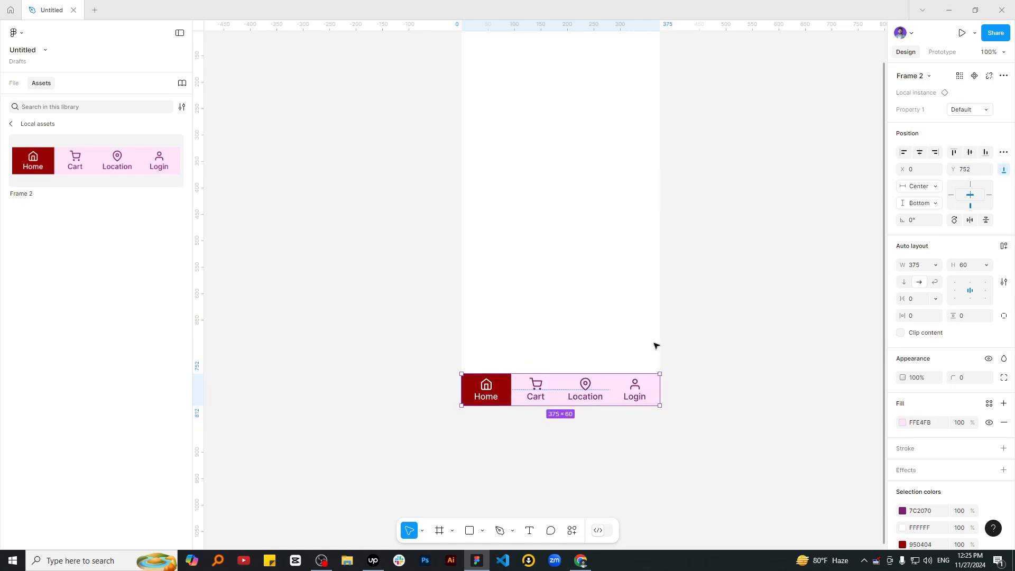
Rename the iPhone 13 mini frame to Foodpanda.
{"action": "key", "text": "ctrl+minus"}
{"action": "left_click", "coordinate": [534, 154]}
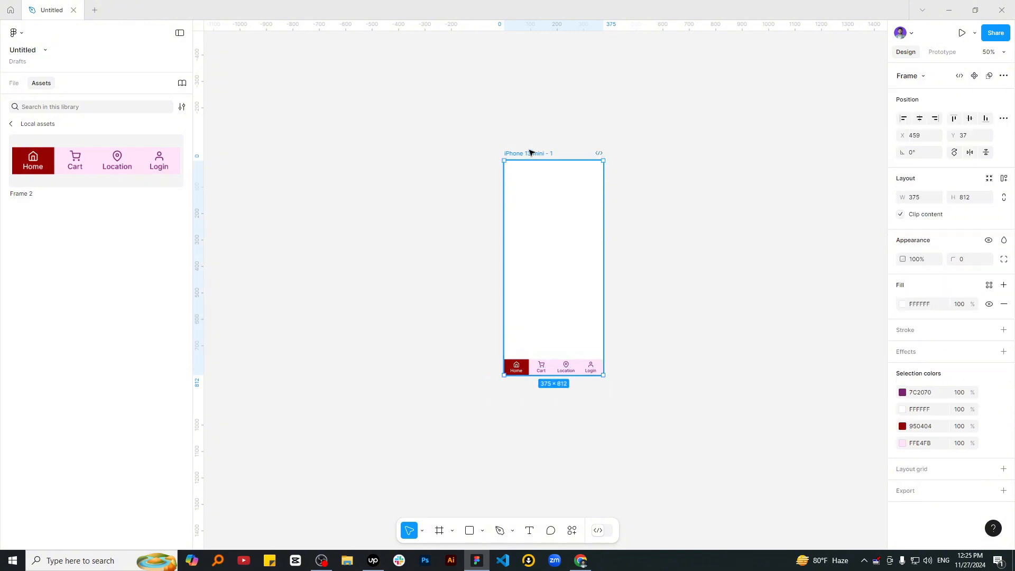
{"action": "double_click", "coordinate": [527, 154]}
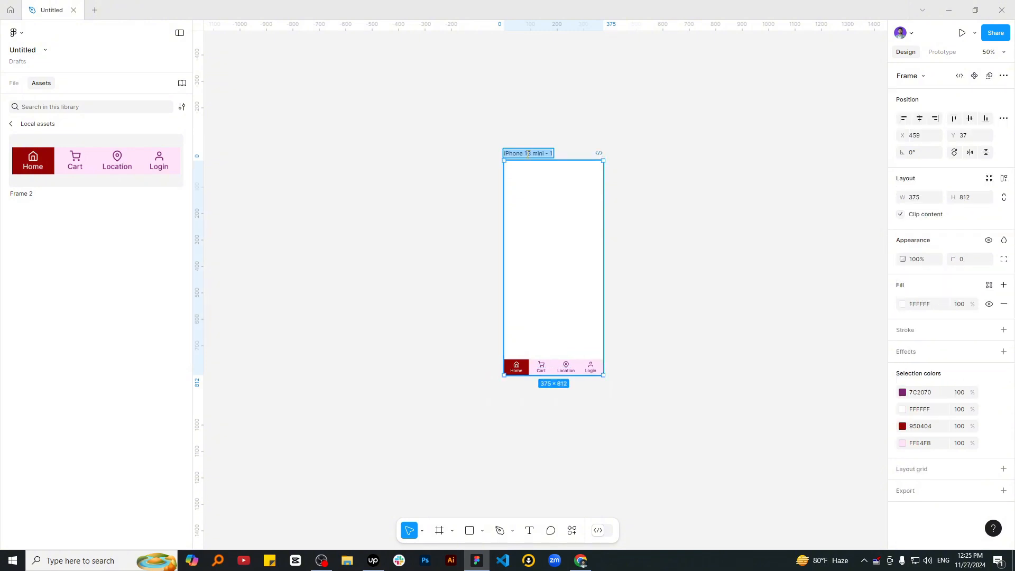
{"action": "key", "text": "BackSpace"}
{"action": "type", "text": "Foodpanda"}
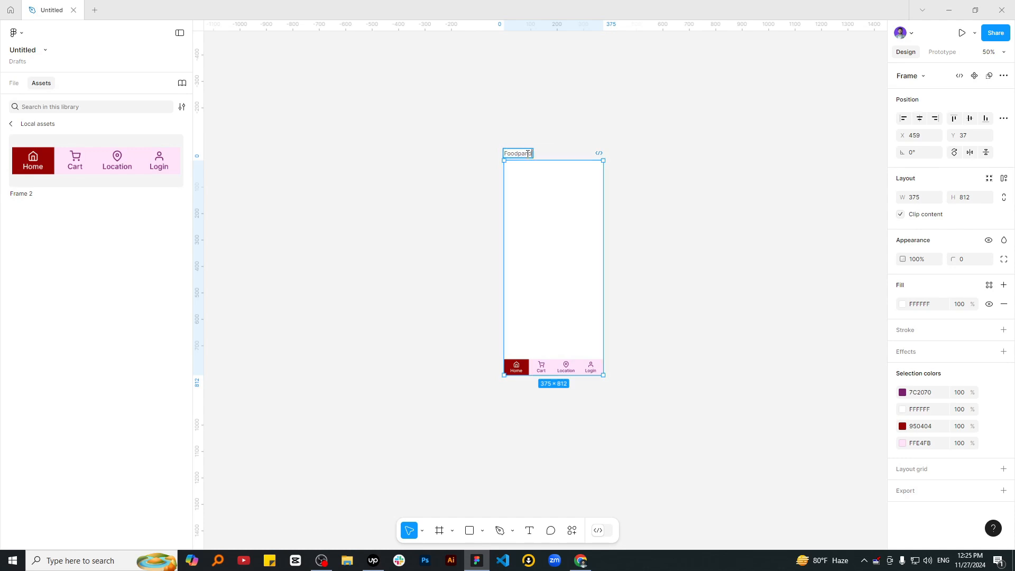